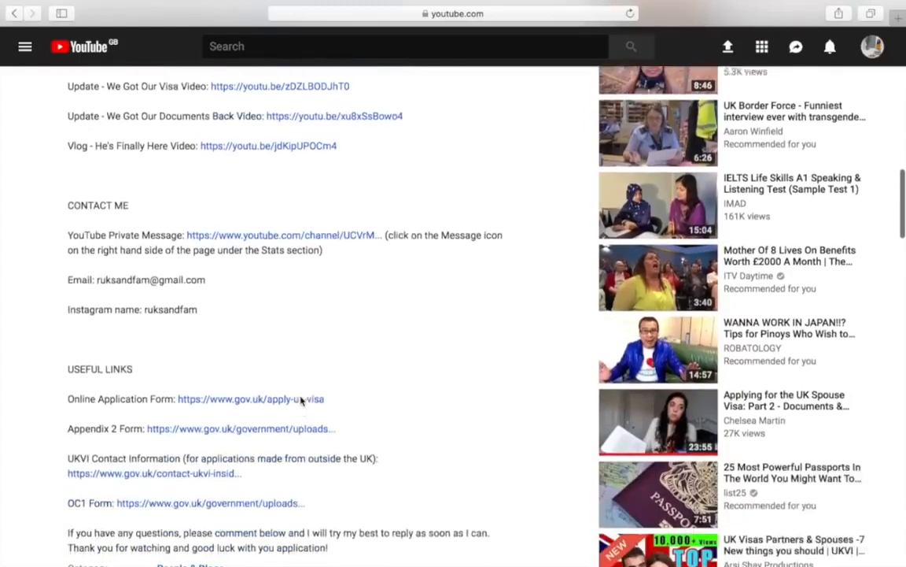
pyautogui.scroll(-2, 302, 399)
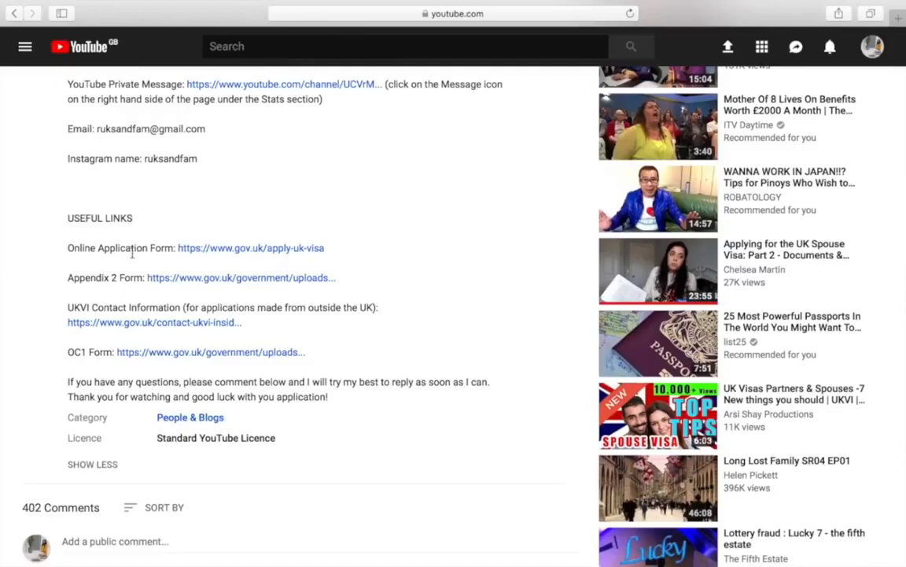
# Follow the Online Application Form link (gov.uk/apply-uk-visa) in the video description's USEFUL LINKS
pyautogui.click(235, 250)
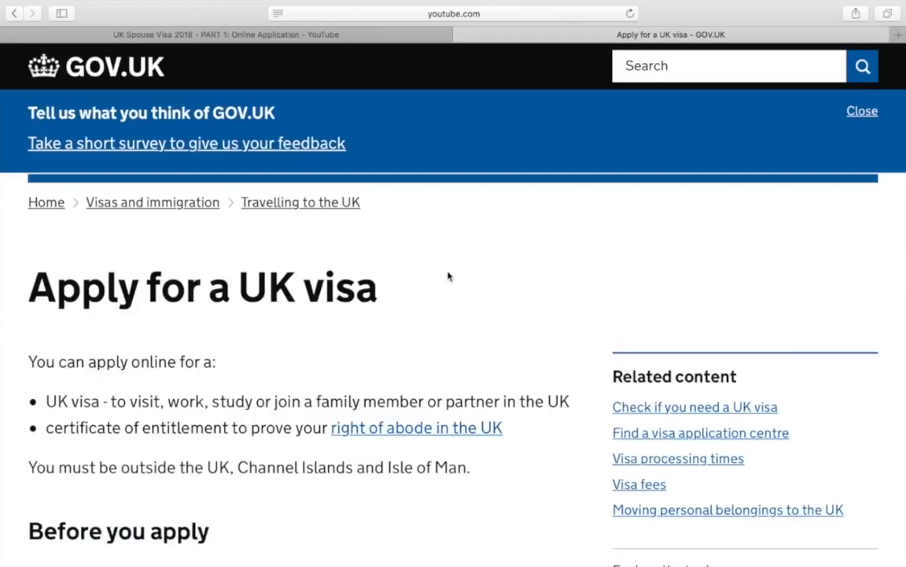
# Under 'Apply for all other visas', follow 'Apply using the Visa4UK service' to reach the Register page
pyautogui.scroll(-3, 449, 276)
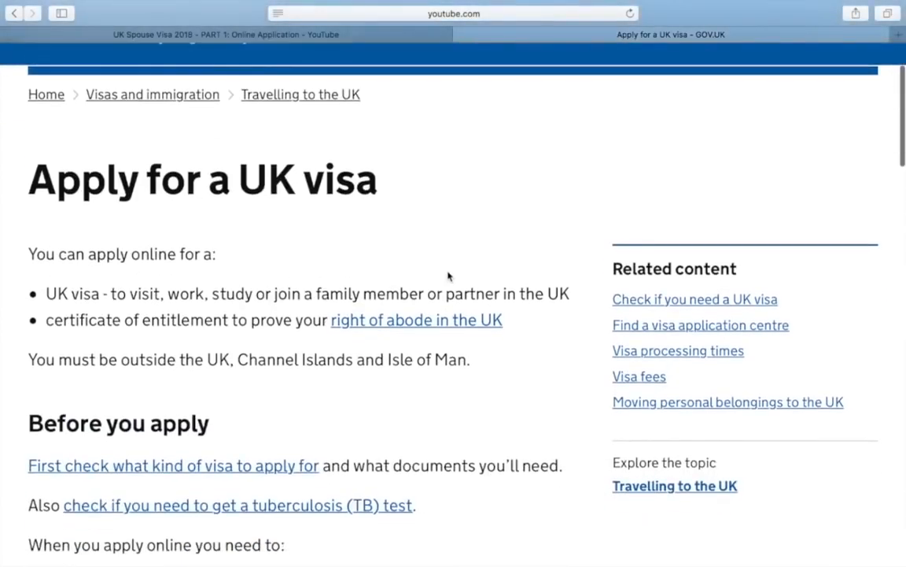
pyautogui.scroll(-3, 448, 276)
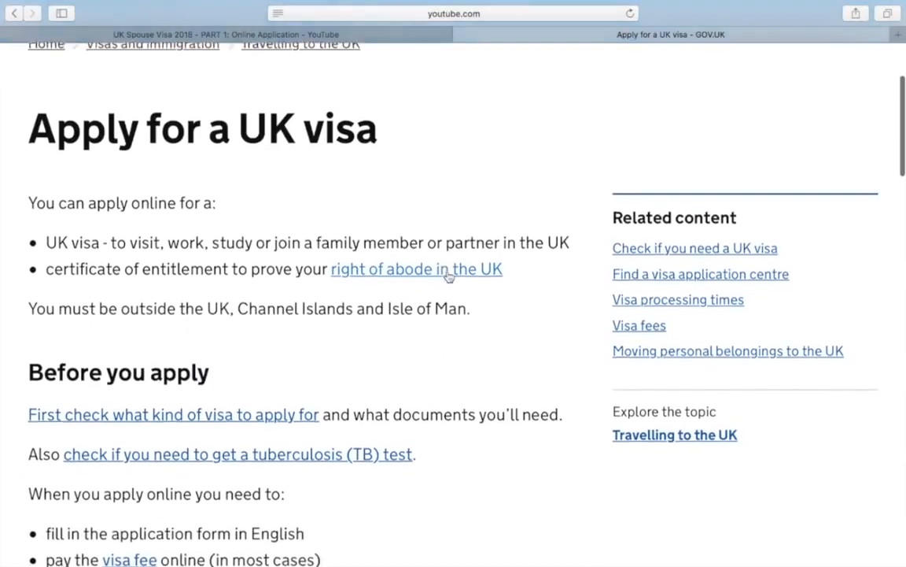
pyautogui.scroll(-4, 449, 276)
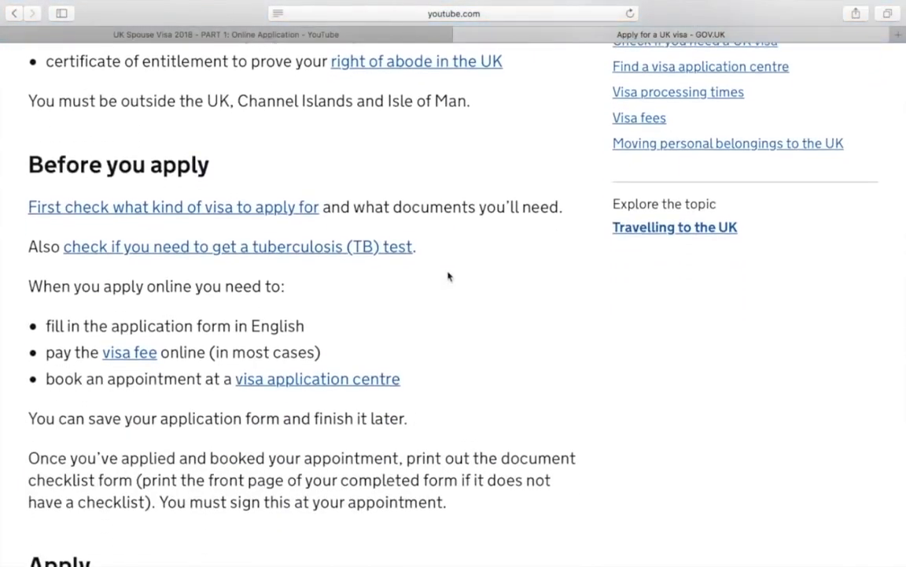
pyautogui.scroll(-2, 449, 275)
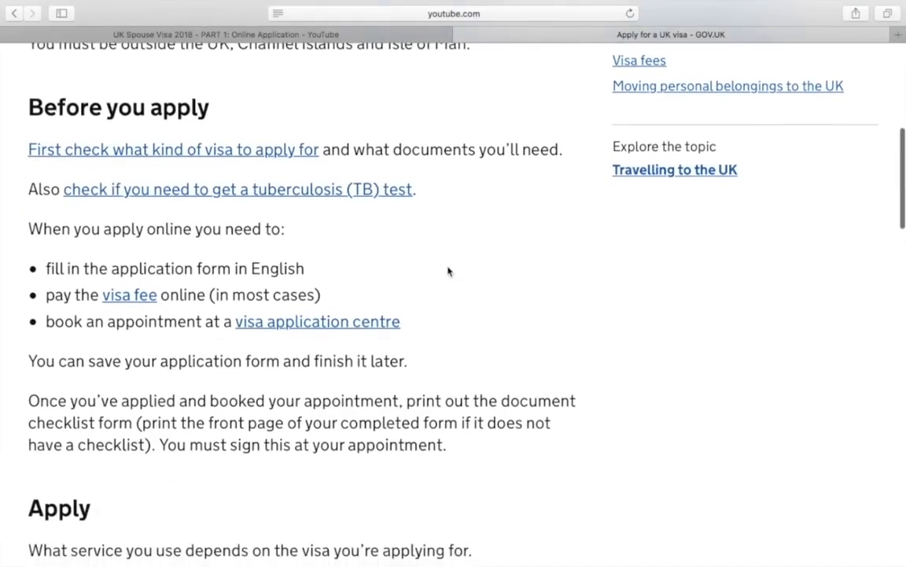
pyautogui.scroll(-6, 448, 272)
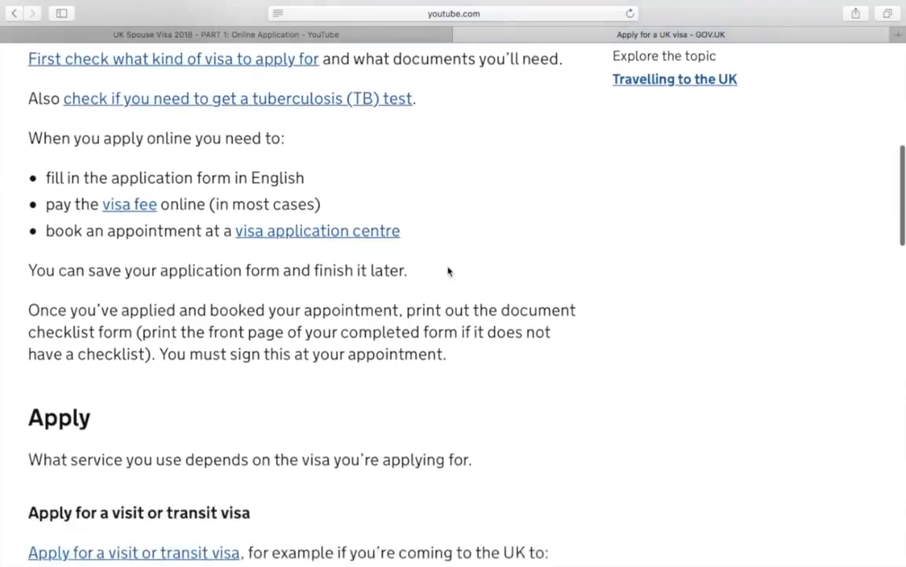
pyautogui.scroll(-3, 446, 268)
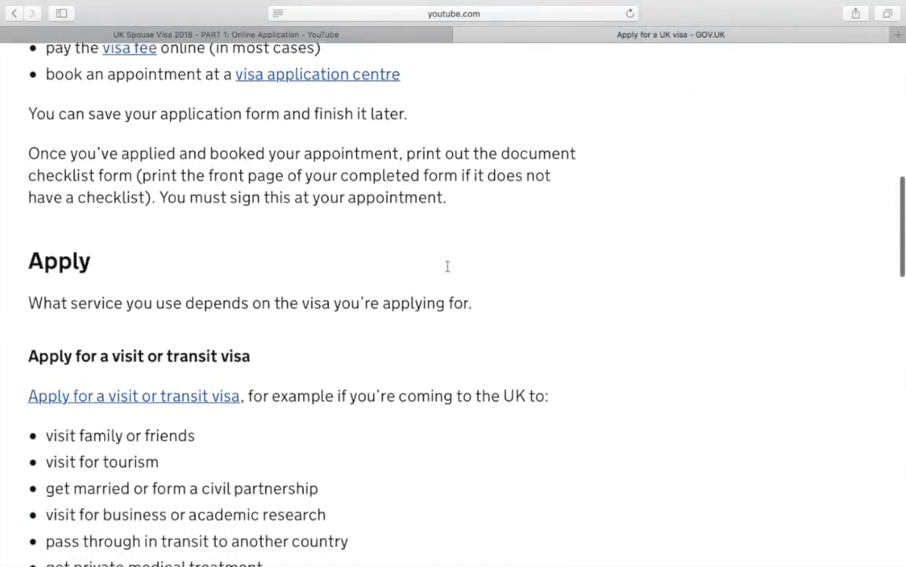
pyautogui.scroll(-5, 449, 272)
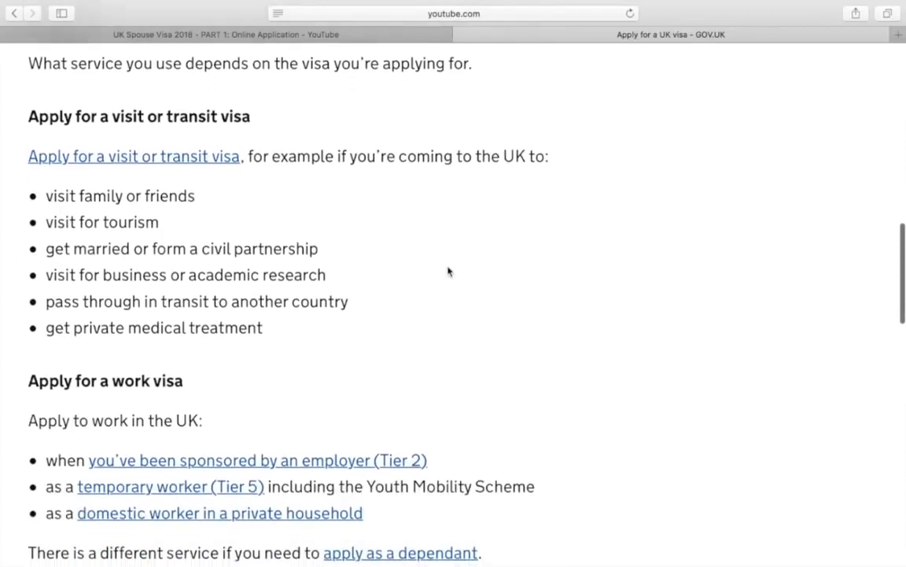
pyautogui.scroll(-5, 448, 272)
pyautogui.scroll(-8, 449, 271)
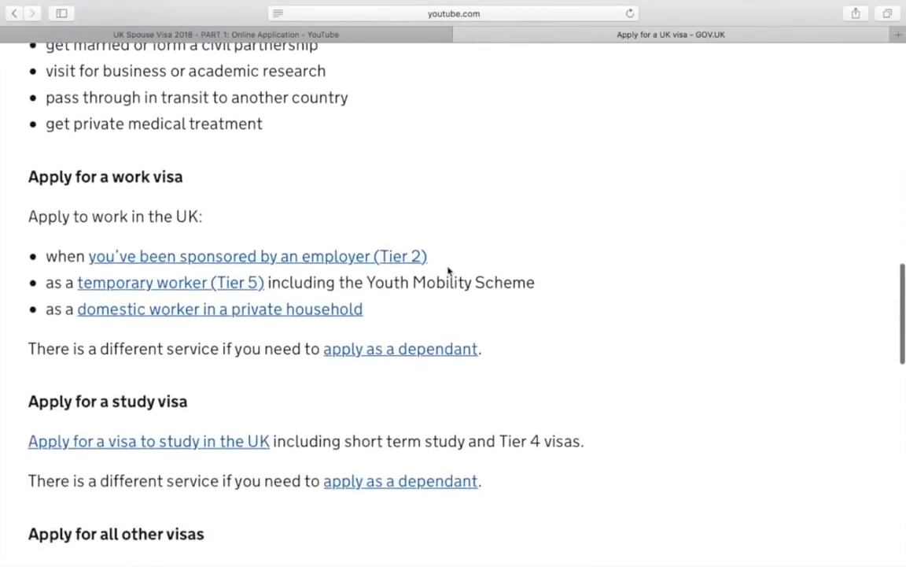
pyautogui.scroll(-4, 449, 272)
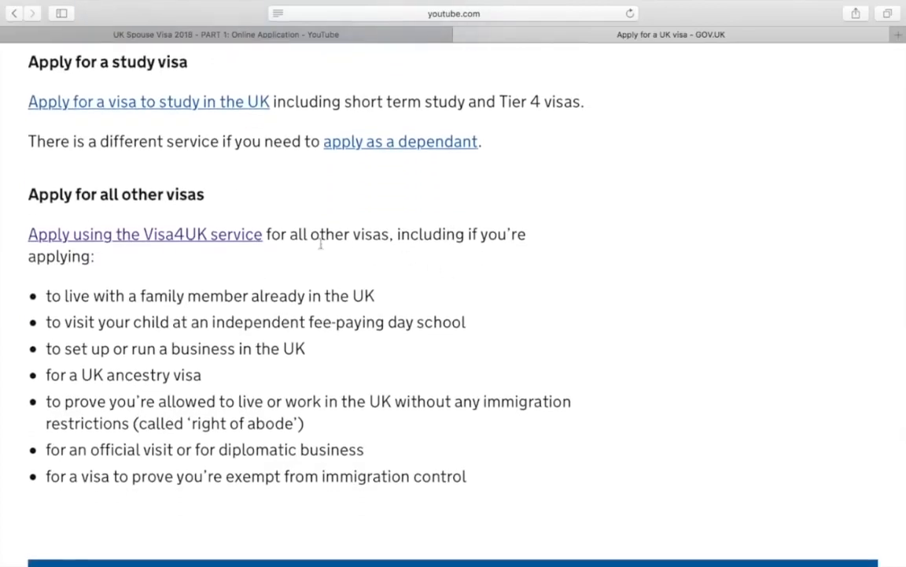
pyautogui.click(203, 245)
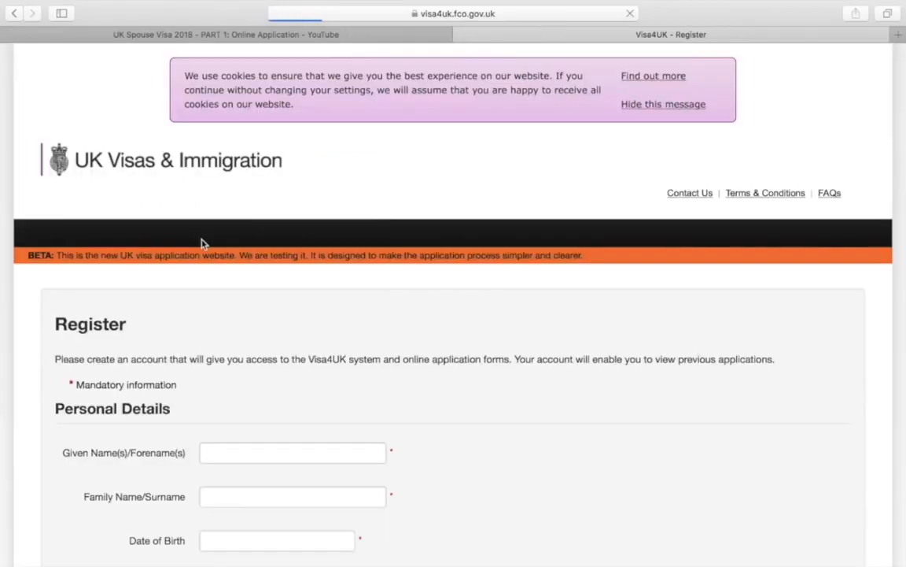
pyautogui.scroll(-5, 739, 405)
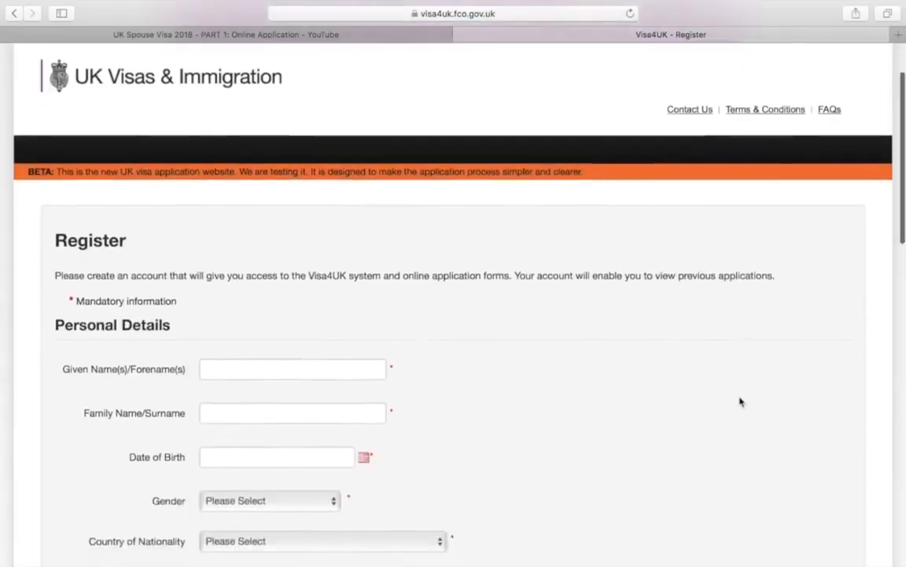
pyautogui.scroll(-2, 739, 401)
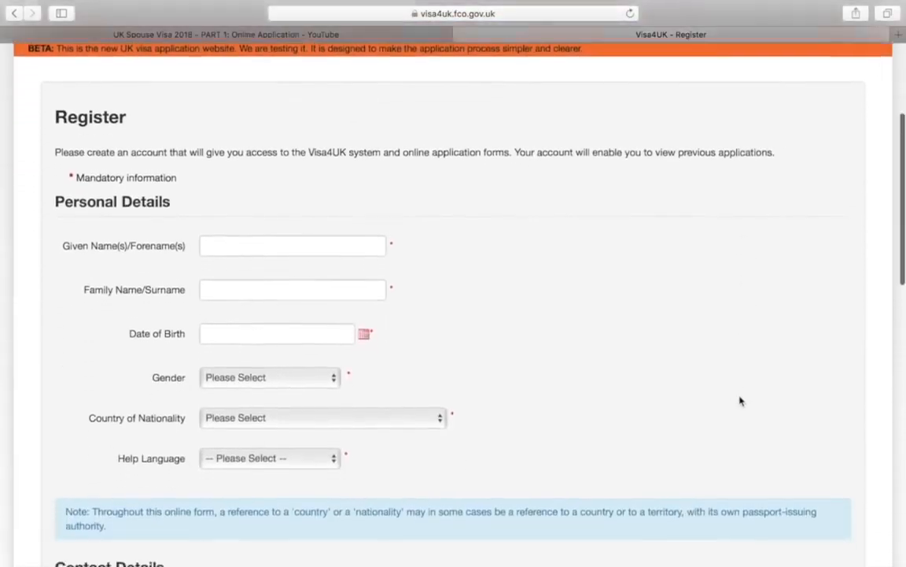
pyautogui.scroll(-1, 739, 402)
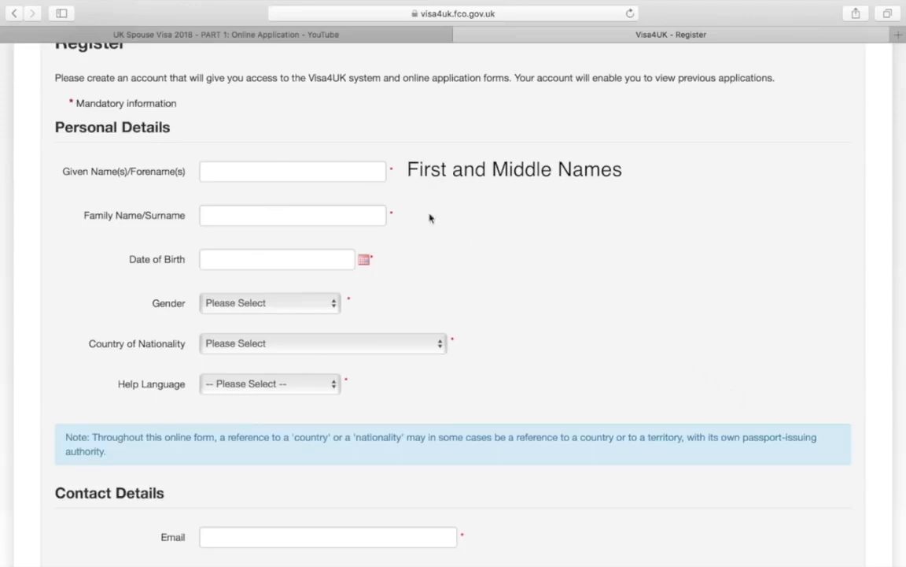
# Enter 'APPLICANTS FORENAME' as the given names and 'APPLICANTS SURNAME' as the family name
pyautogui.click(373, 171)
pyautogui.write('ap')
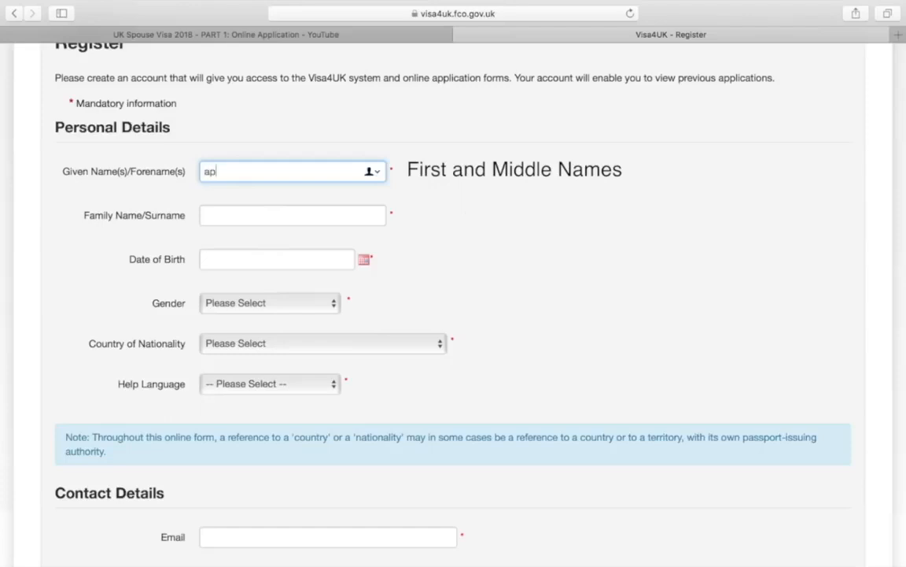
pyautogui.write('pl')
pyautogui.press('BackSpace')
pyautogui.press('BackSpace')
pyautogui.press('BackSpace')
pyautogui.press('BackSpace')
pyautogui.write('APPLICANTS FORNAME')
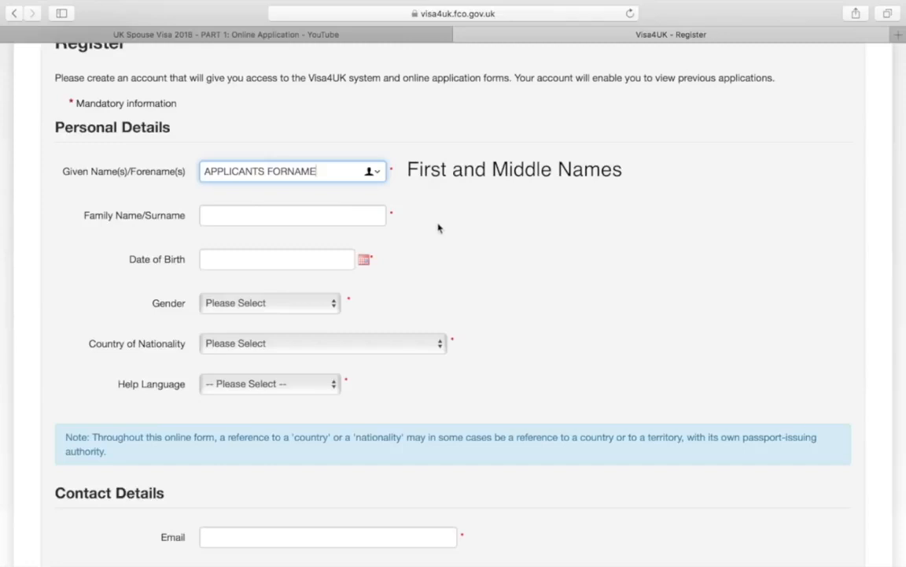
pyautogui.click(294, 171)
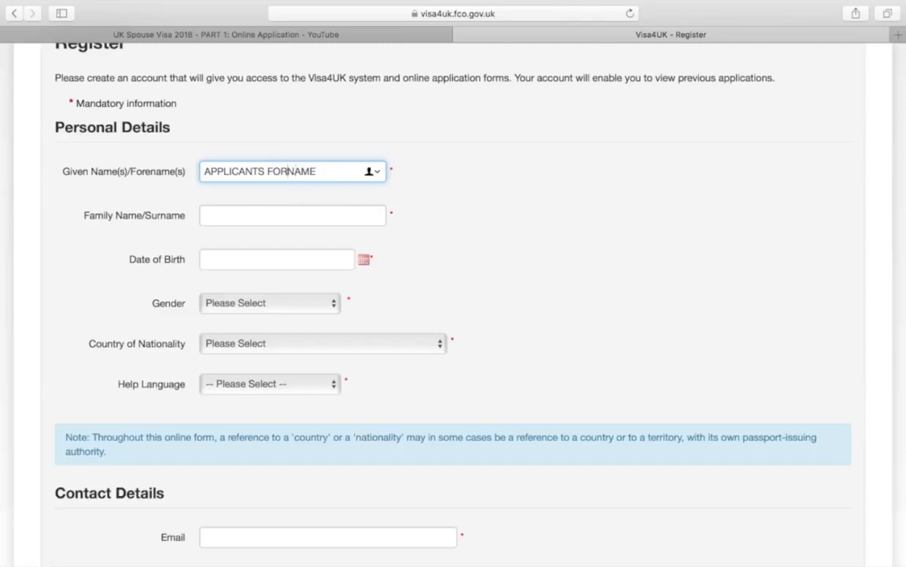
pyautogui.write('E')
pyautogui.click(350, 217)
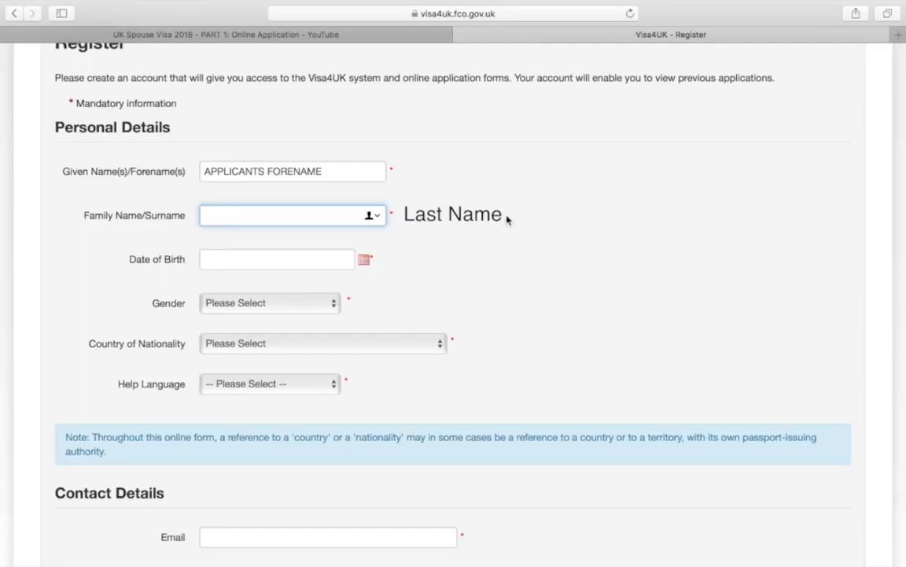
pyautogui.write('APPLICANTS SURN')
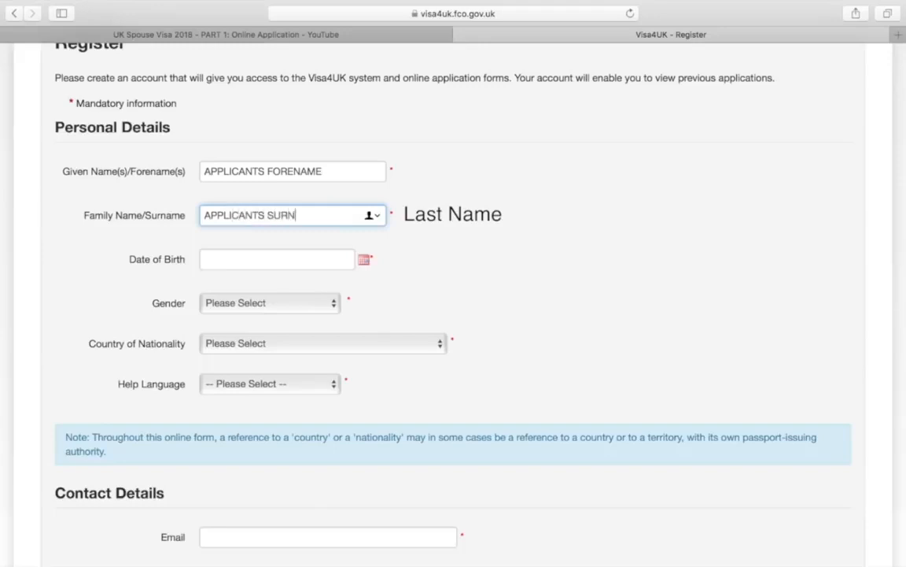
pyautogui.write('AME')
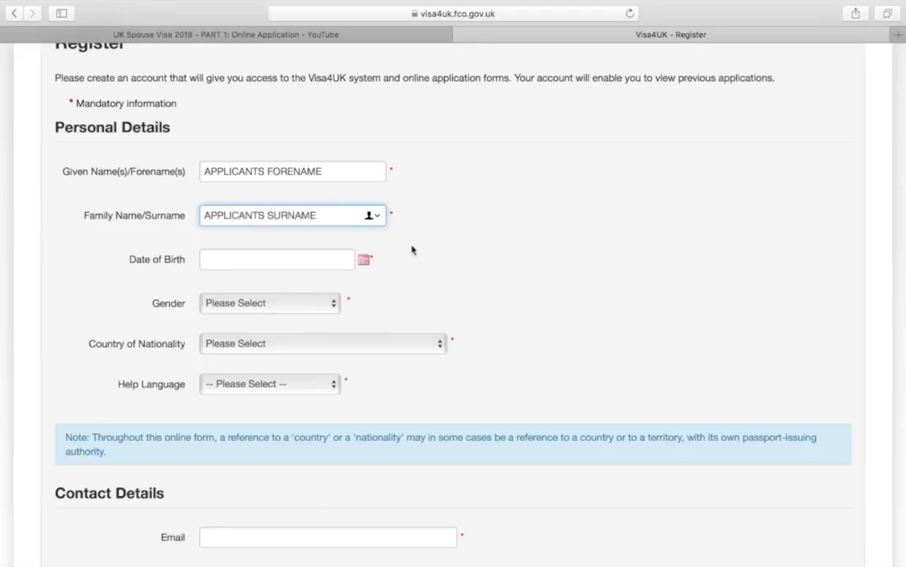
pyautogui.click(366, 261)
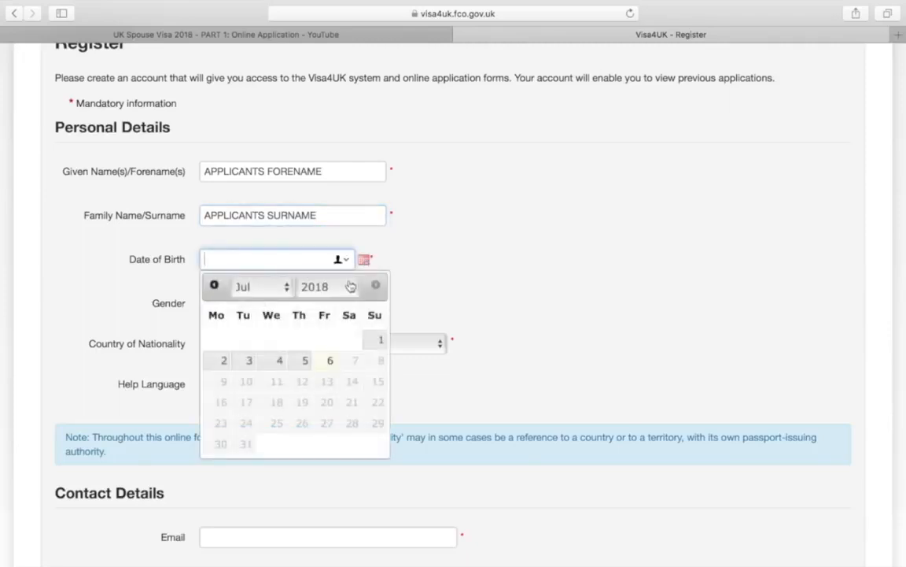
# Set the date of birth to 03 Jul 1946 using the calendar
pyautogui.click(323, 287)
pyautogui.scroll(15, 334, 218)
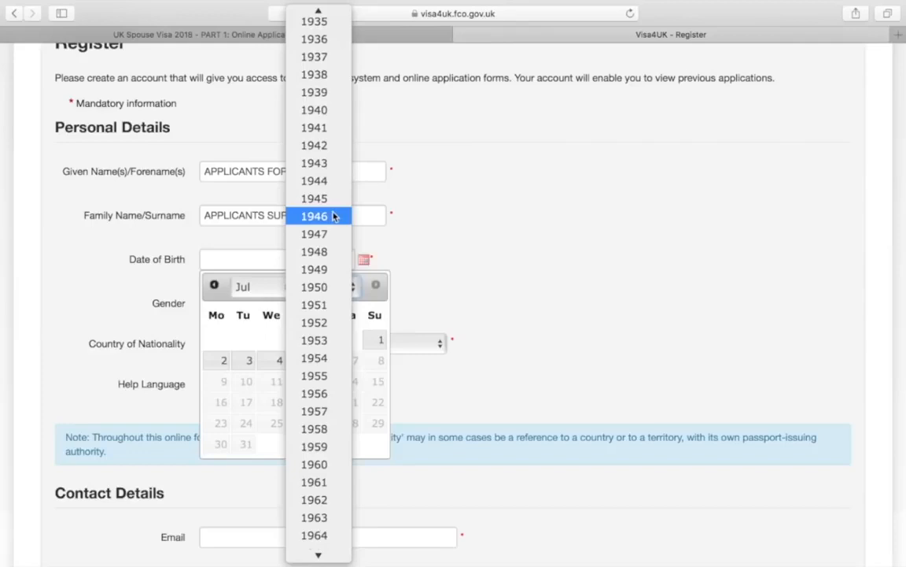
pyautogui.click(334, 217)
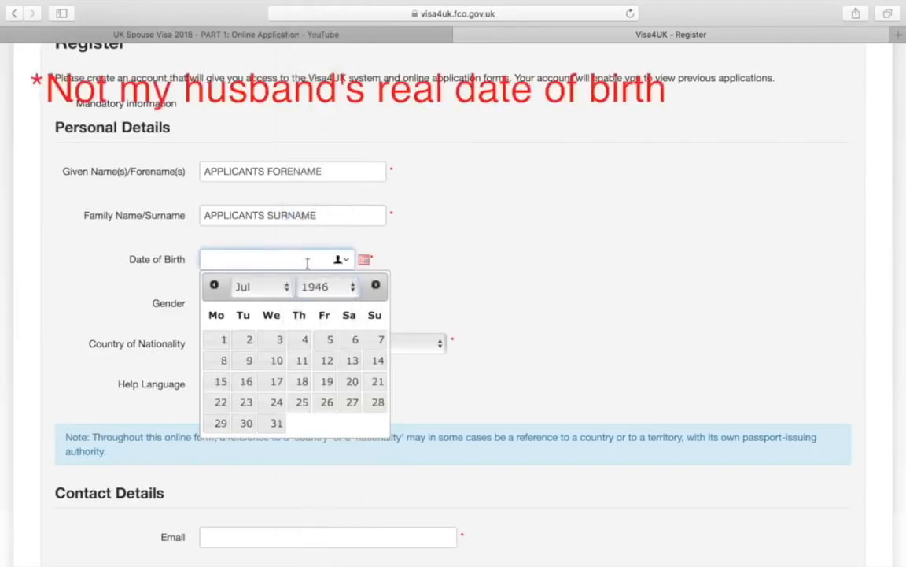
pyautogui.click(282, 339)
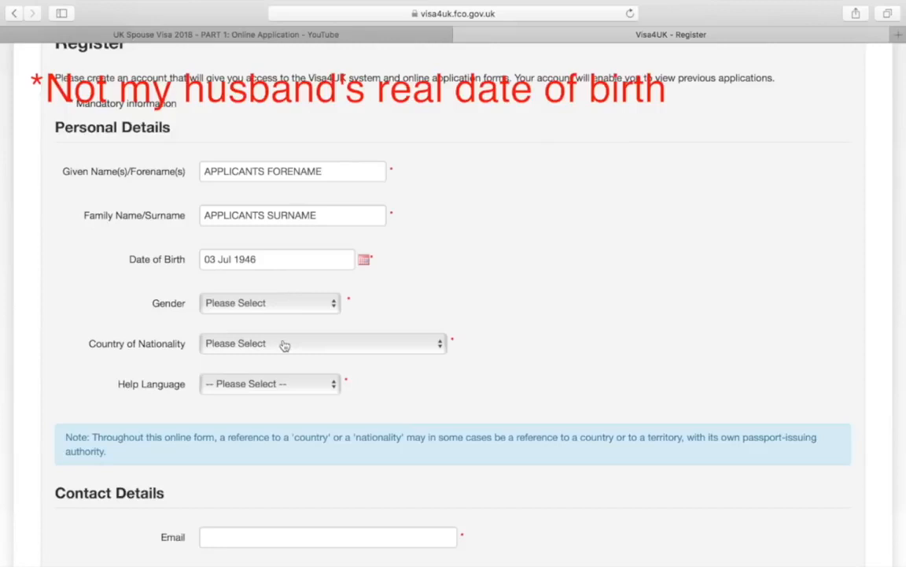
# Choose Male as gender and BANGLADESH as country of nationality
pyautogui.click(313, 309)
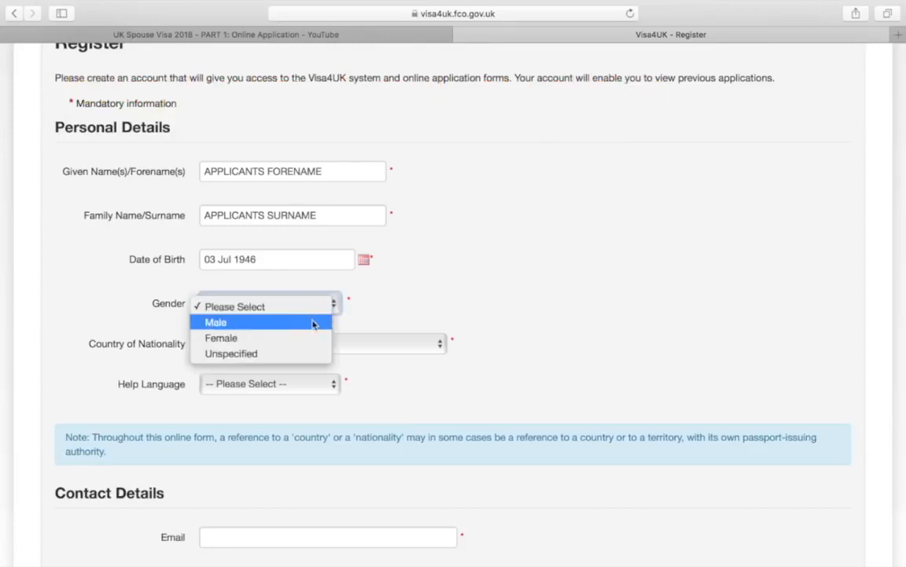
pyautogui.click(313, 322)
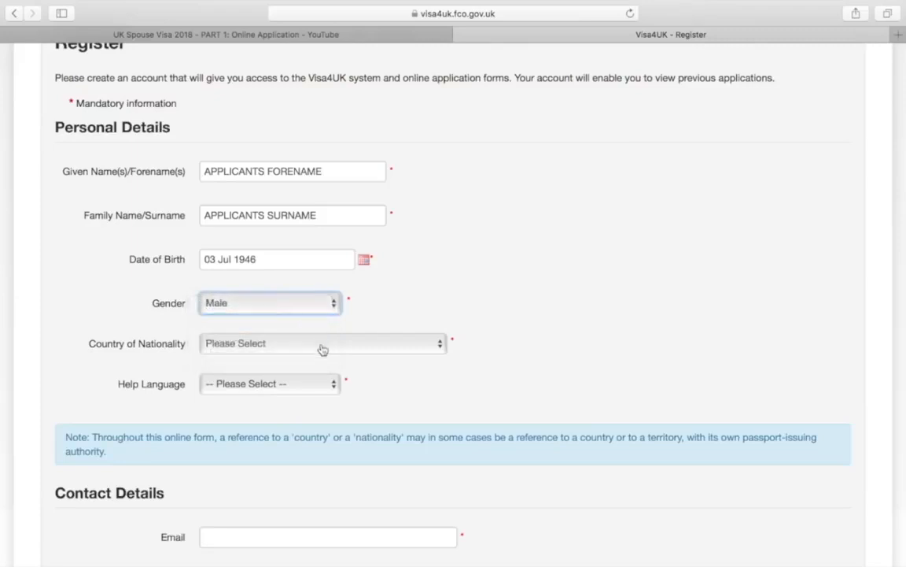
pyautogui.click(321, 347)
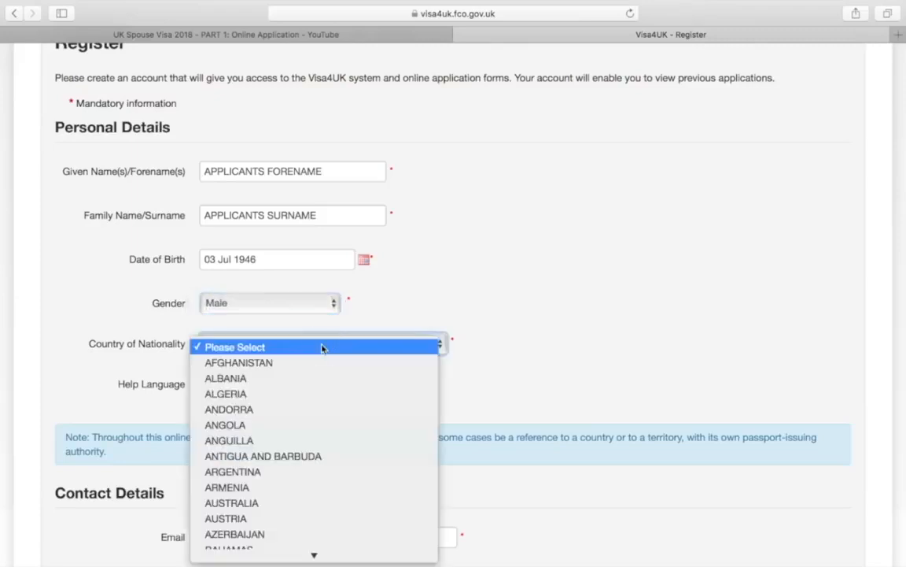
pyautogui.scroll(-2, 303, 448)
pyautogui.scroll(-3, 304, 445)
pyautogui.click(302, 415)
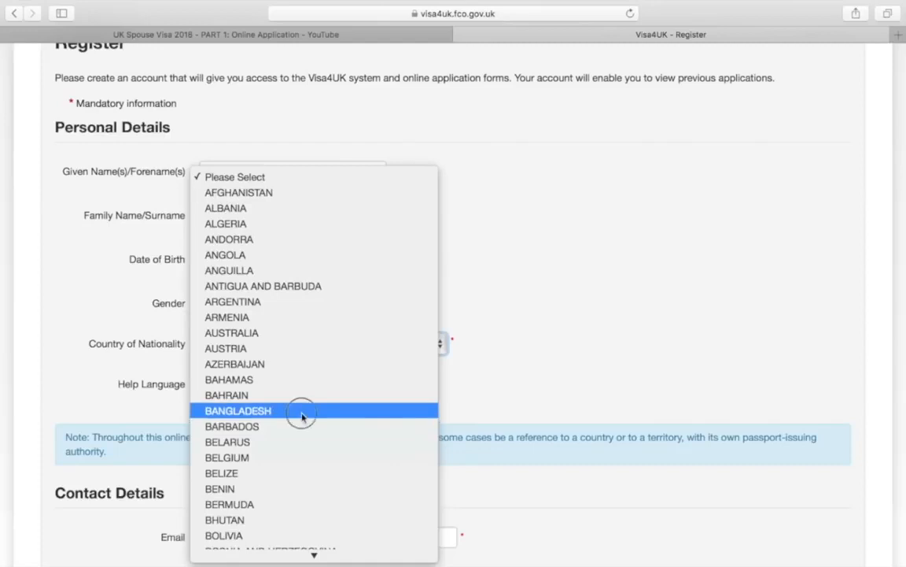
pyautogui.scroll(-4, 456, 406)
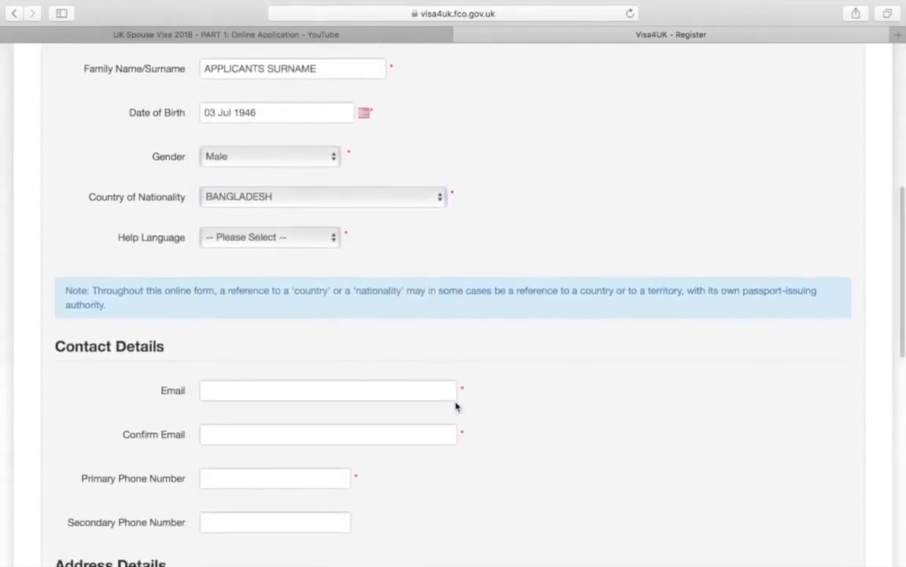
pyautogui.click(336, 238)
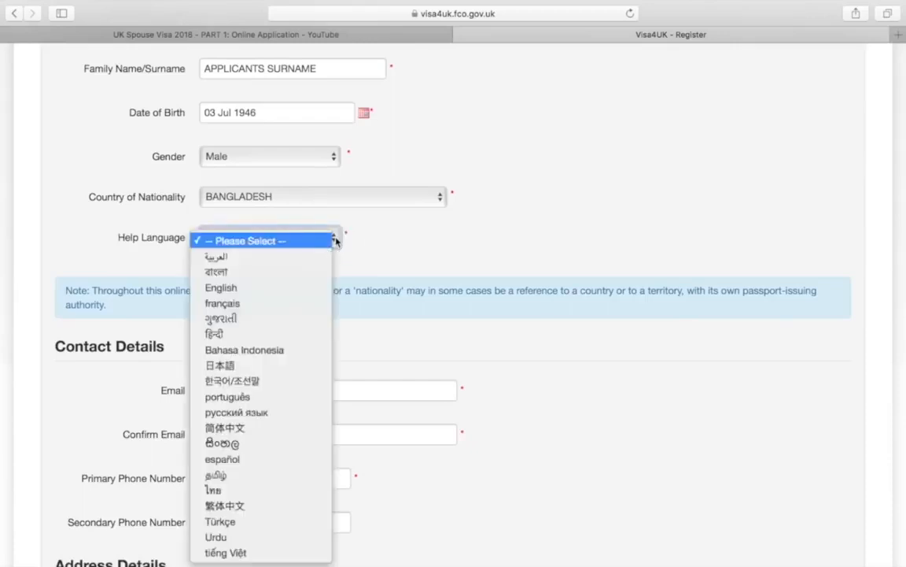
# Select English in the Help Language dropdown
pyautogui.click(322, 287)
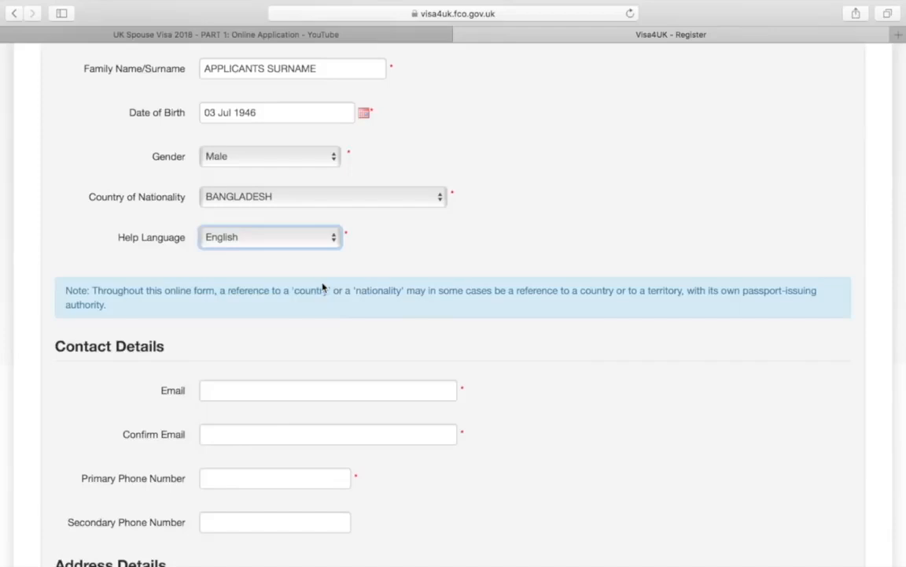
pyautogui.scroll(-3, 323, 287)
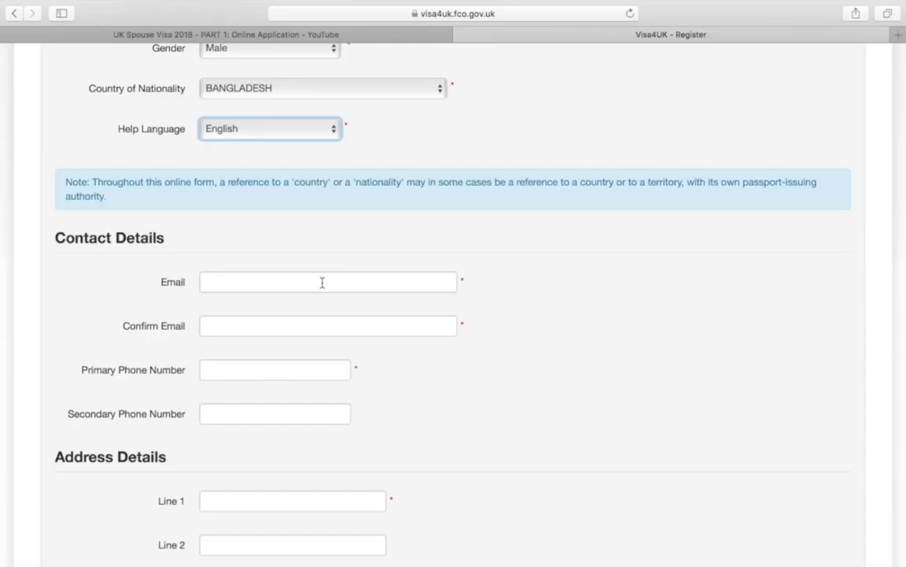
# Type the applicant's e-mail address into both the Email and Confirm Email fields
pyautogui.click(322, 283)
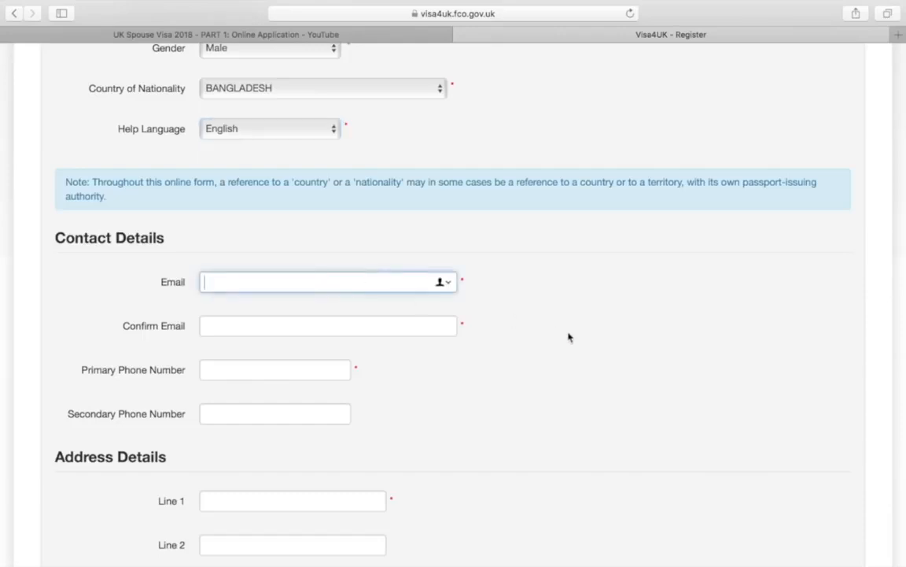
pyautogui.write('APPLICANTSEMAIL')
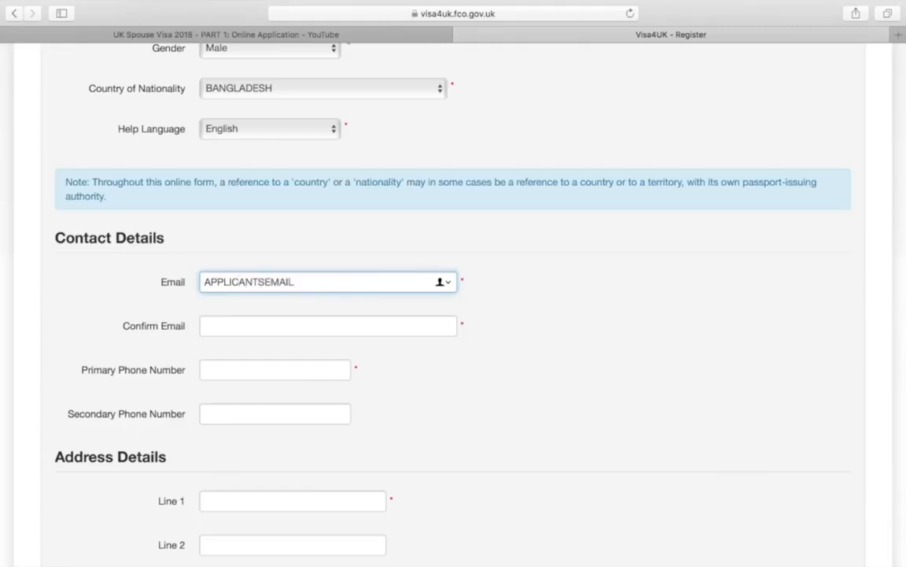
pyautogui.write('@GMAIL.COM')
pyautogui.click(436, 324)
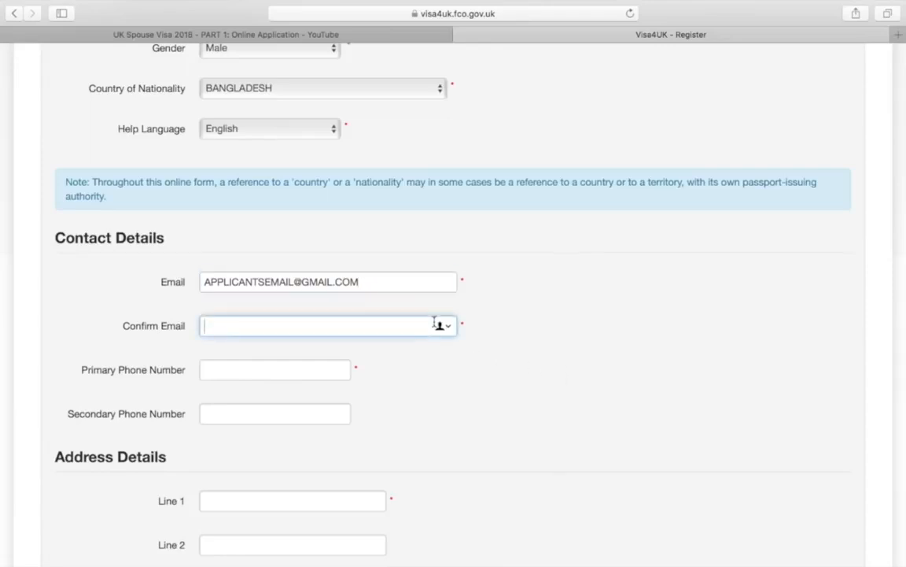
pyautogui.write('APPLICANTSEM')
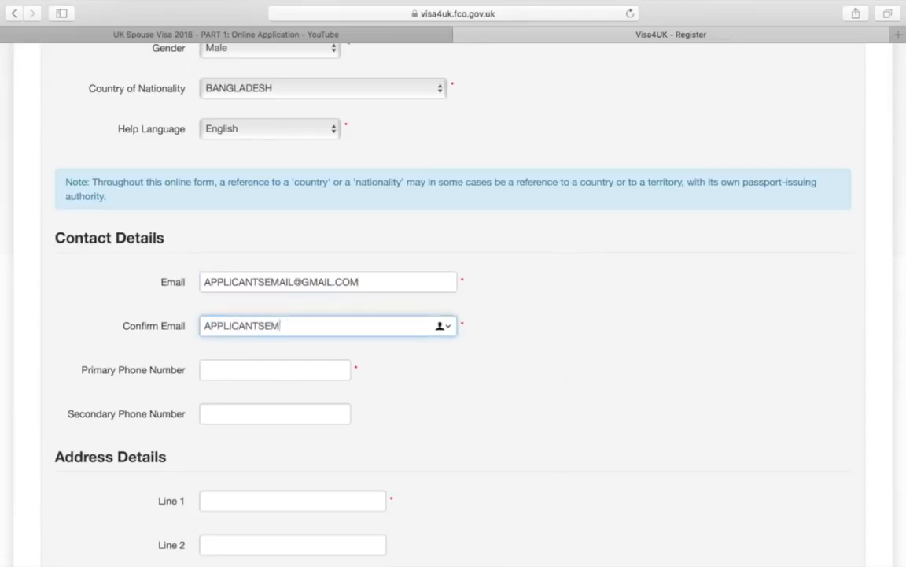
pyautogui.write('AIL@GMAIL.COM')
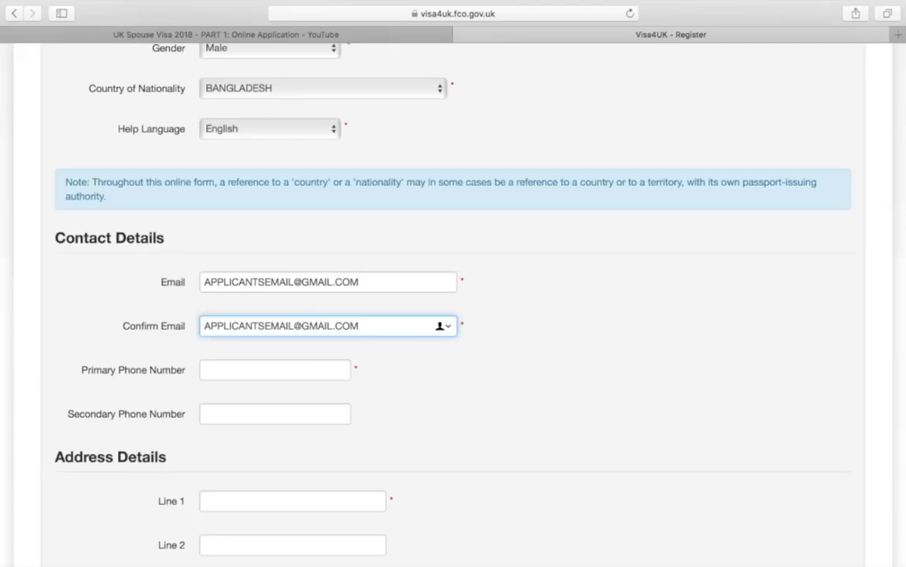
pyautogui.click(309, 371)
pyautogui.scroll(-3, 551, 409)
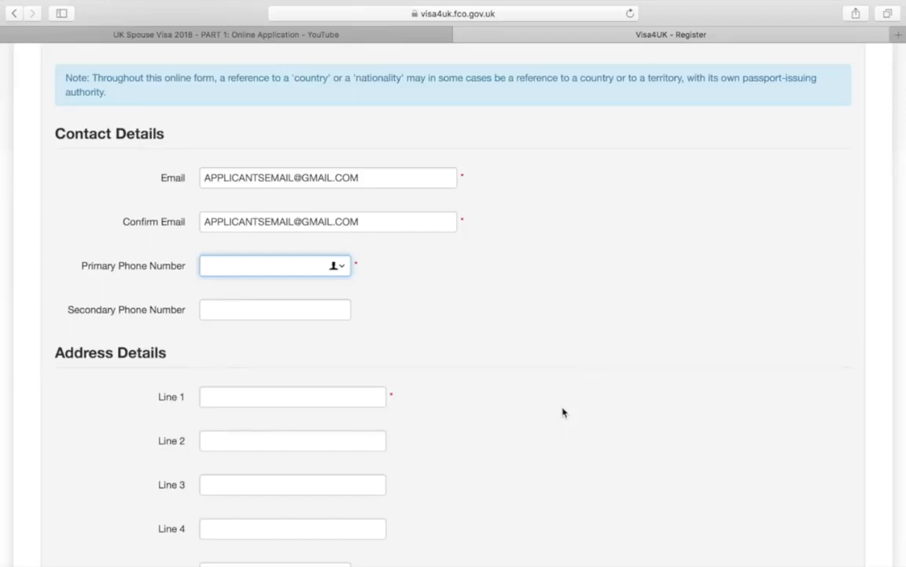
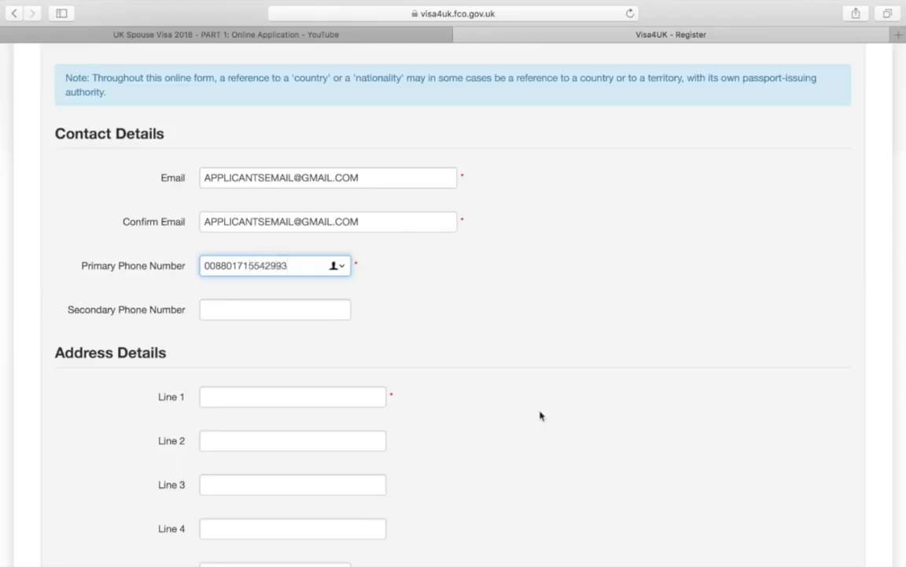
# Enter the applicant's phone number with its 0088 international prefix as the primary phone number
pyautogui.scroll(-5, 395, 411)
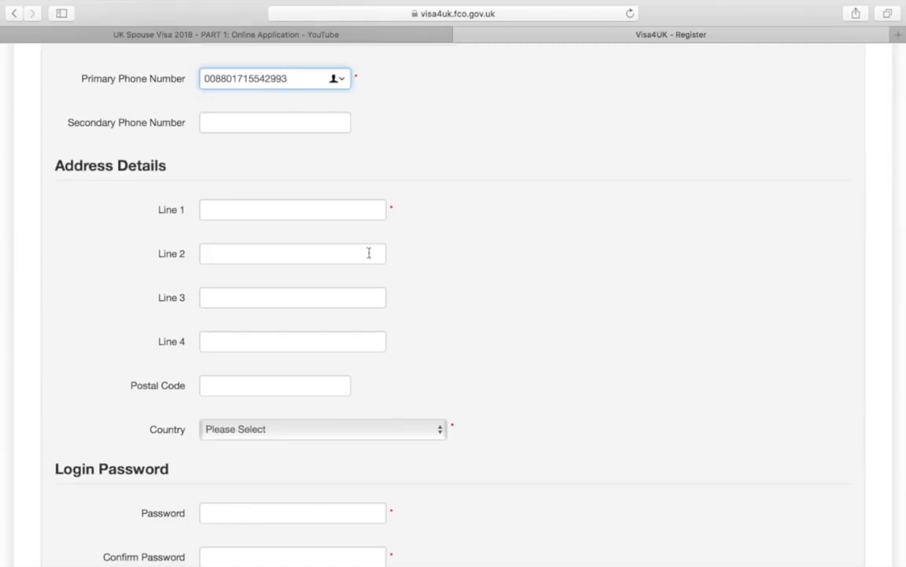
# Fill address lines 1–4 with placeholder village, post office, police station and city entries
pyautogui.click(370, 215)
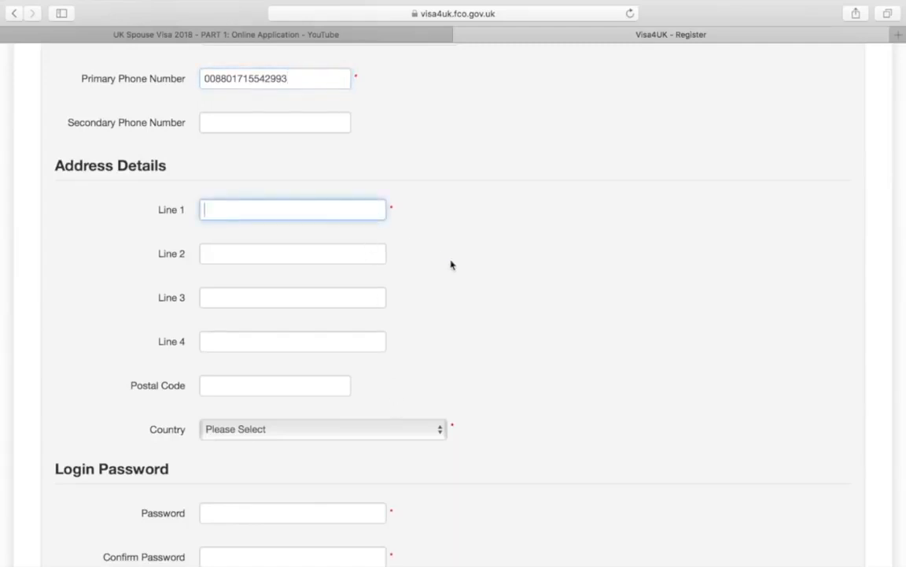
pyautogui.write('VIK')
pyautogui.press('BackSpace')
pyautogui.write('LLAGE')
pyautogui.click(358, 255)
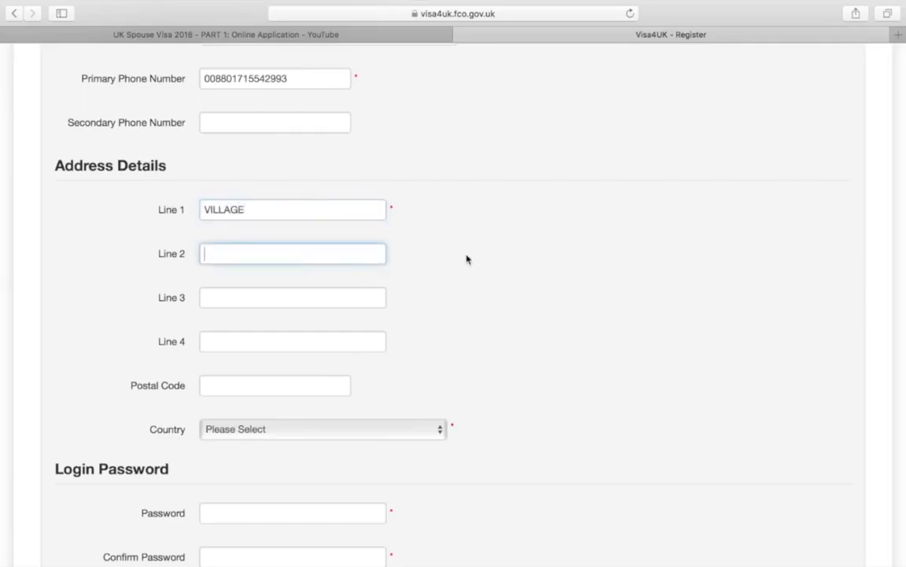
pyautogui.write('POST OFFICE')
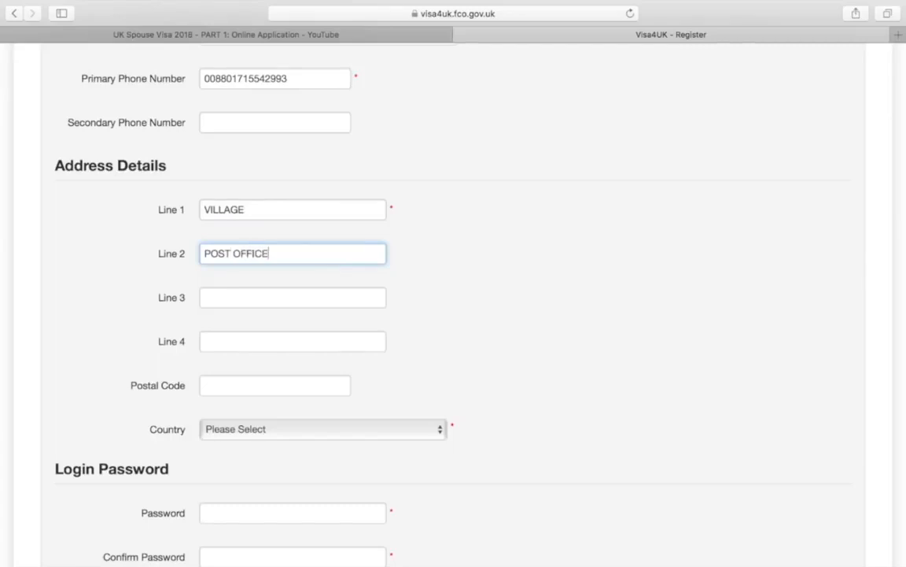
pyautogui.click(375, 301)
pyautogui.write('POLI')
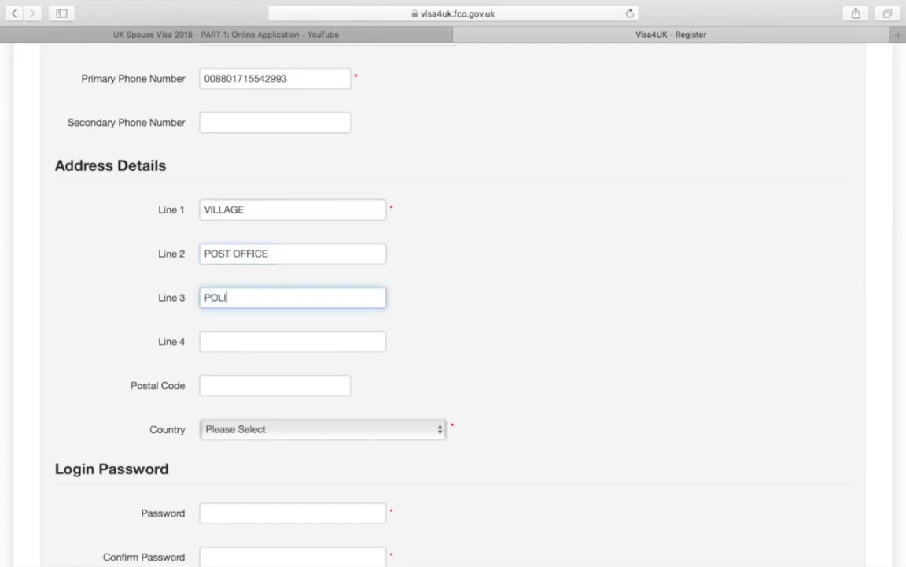
pyautogui.write('CE STATION')
pyautogui.click(366, 347)
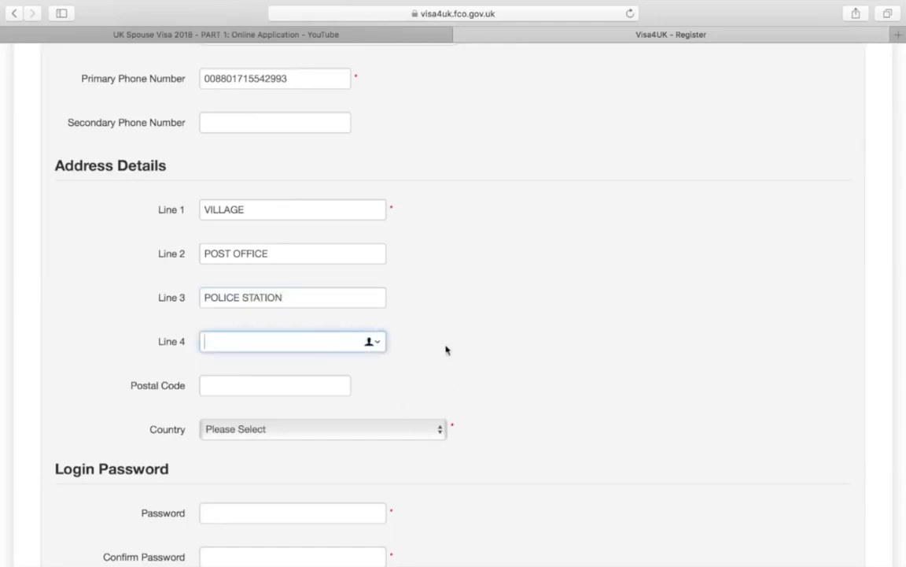
pyautogui.write('SYLHET')
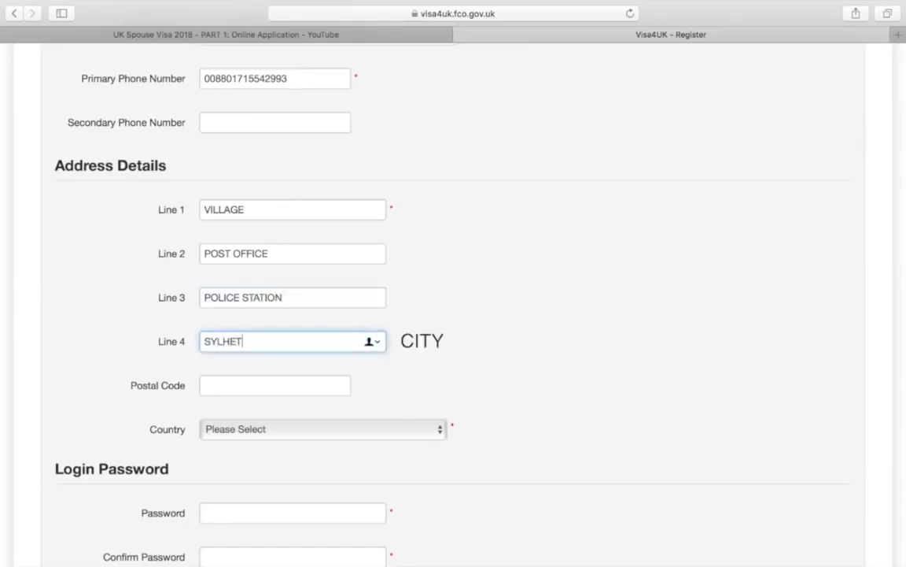
pyautogui.click(343, 383)
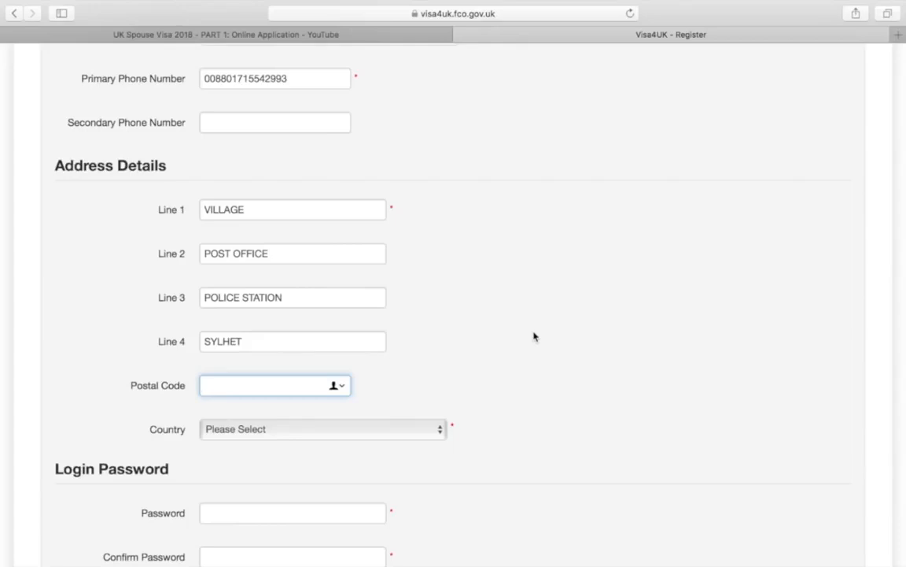
pyautogui.scroll(-5, 535, 337)
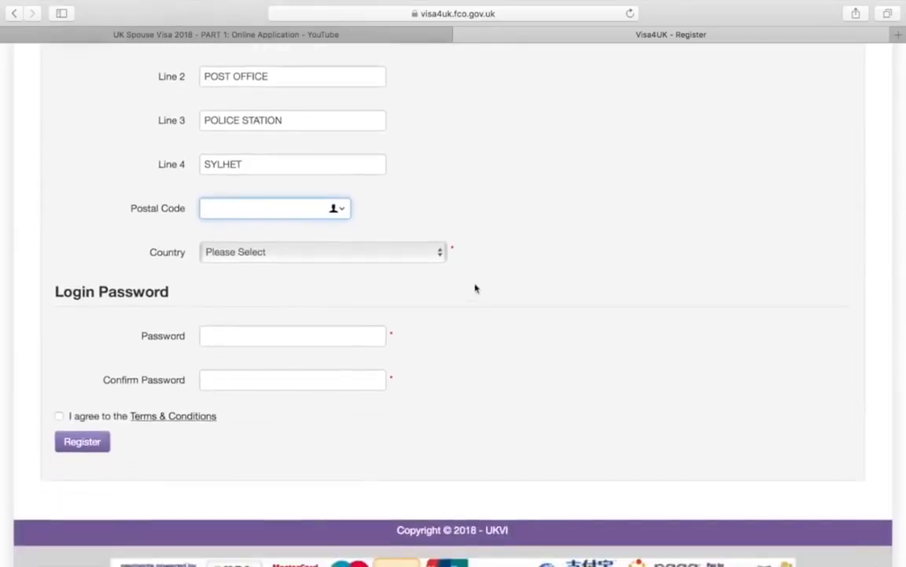
# Choose BANGLADESH as the address country
pyautogui.click(401, 252)
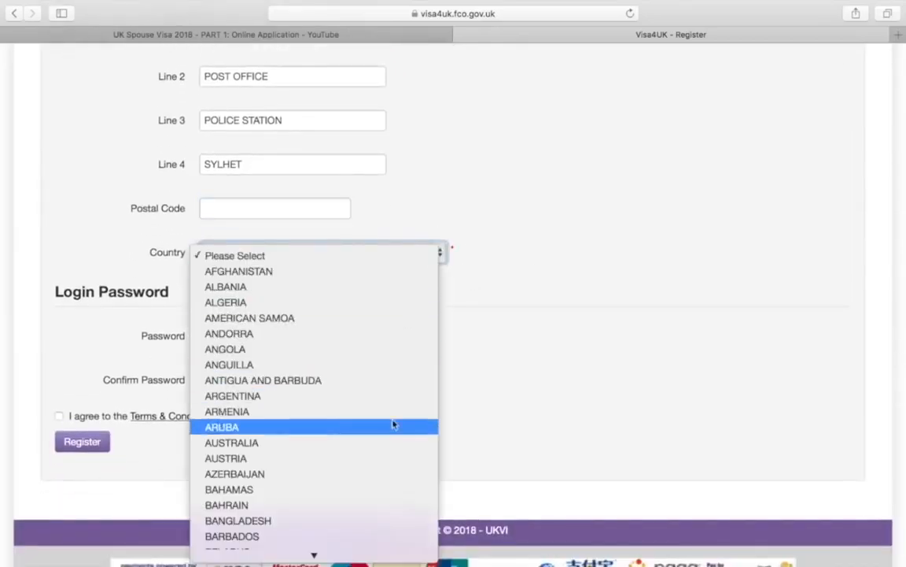
pyautogui.scroll(-4, 393, 425)
pyautogui.click(383, 384)
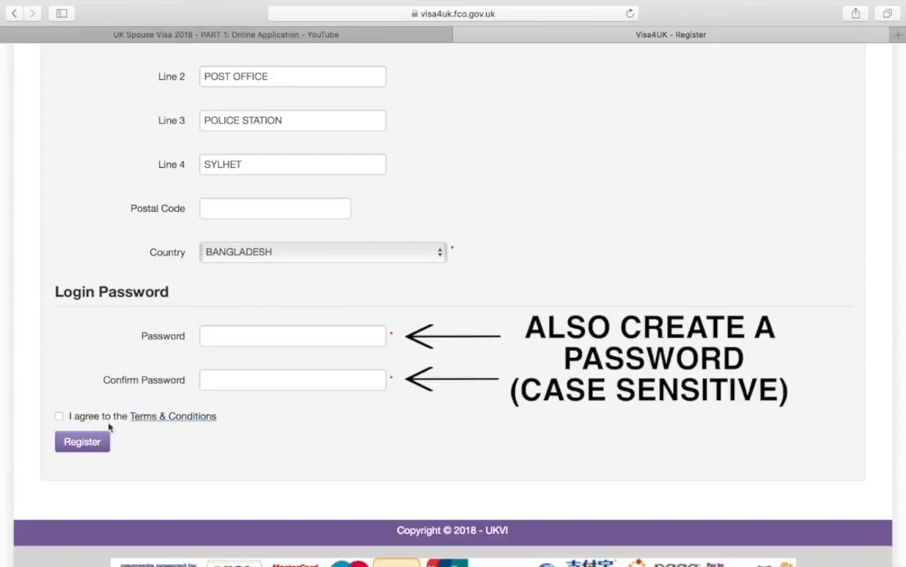
# Review the Terms & Conditions and tick 'I agree'
pyautogui.click(168, 420)
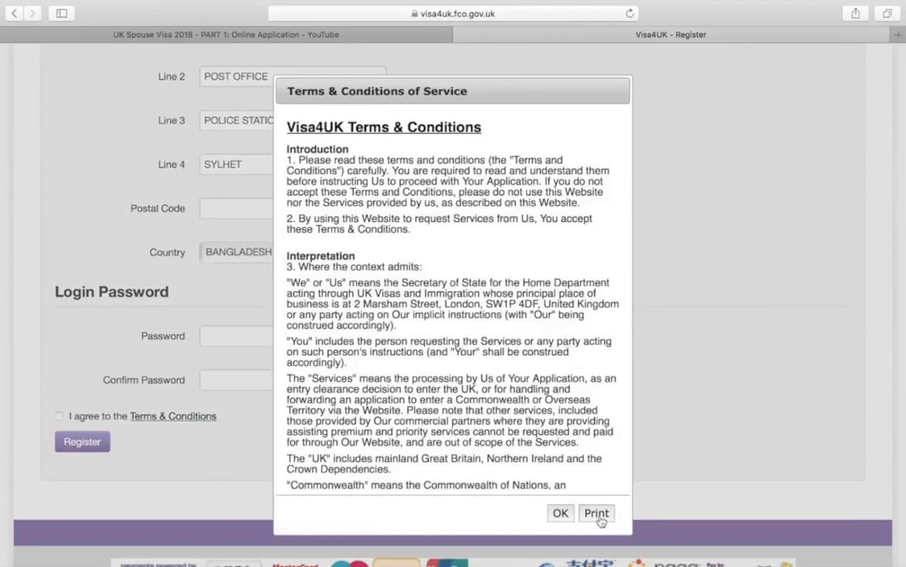
pyautogui.click(559, 513)
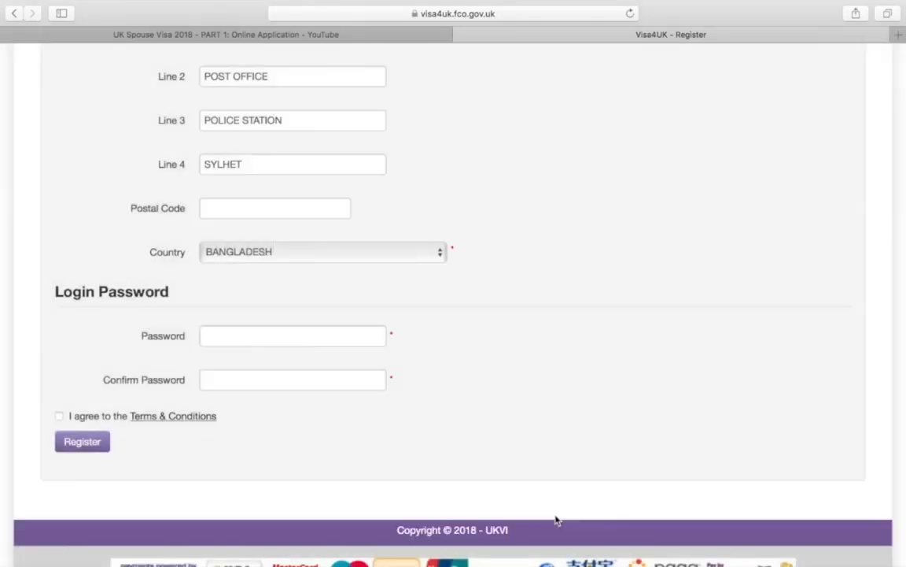
pyautogui.click(59, 417)
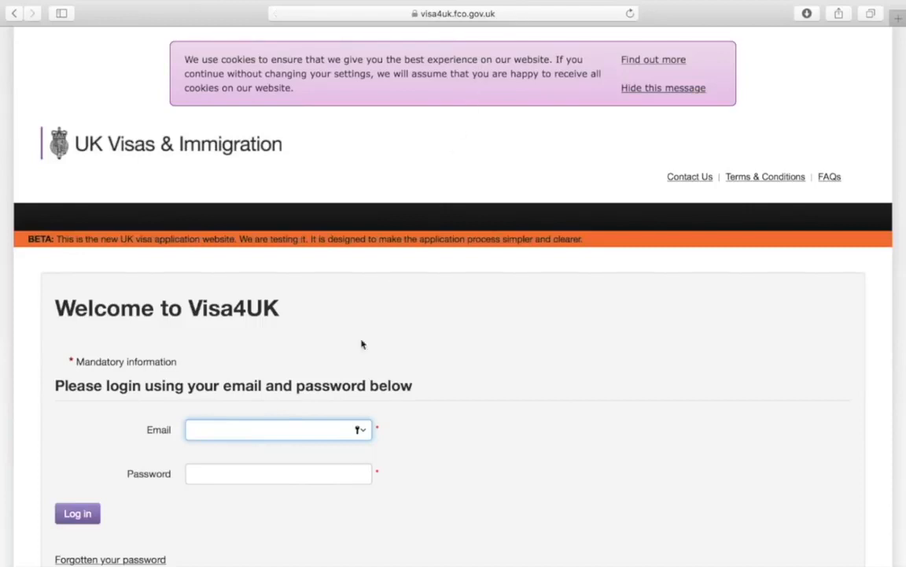
# Type the registered e-mail address into the login Email field, ready for the password
pyautogui.scroll(-5, 343, 375)
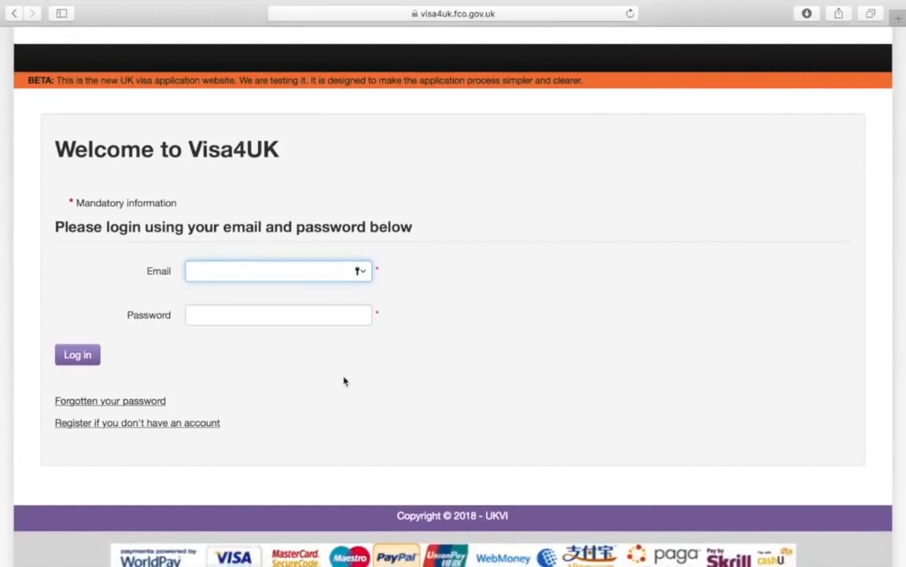
pyautogui.write('APPLICANTSEMAIL')
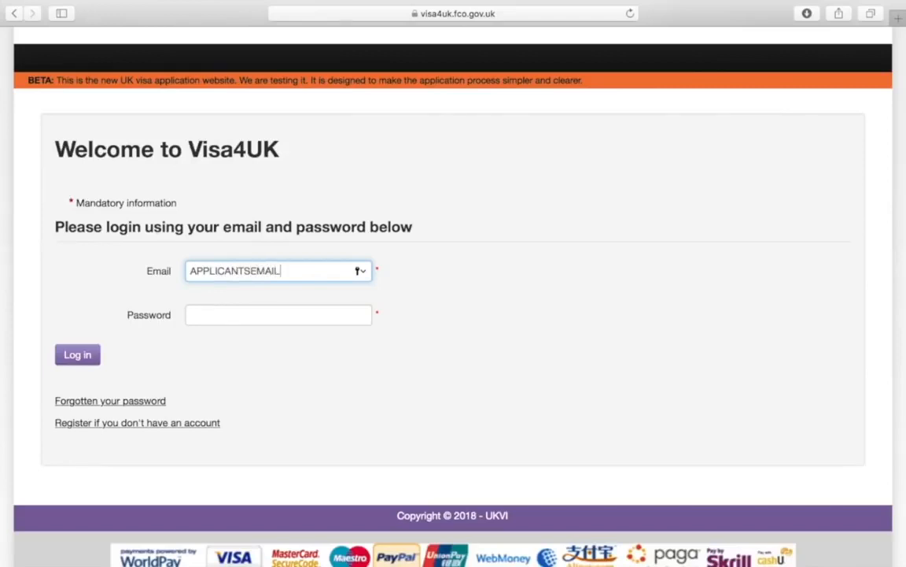
pyautogui.write('@GMAI')
pyautogui.write('.COM')
pyautogui.click(315, 315)
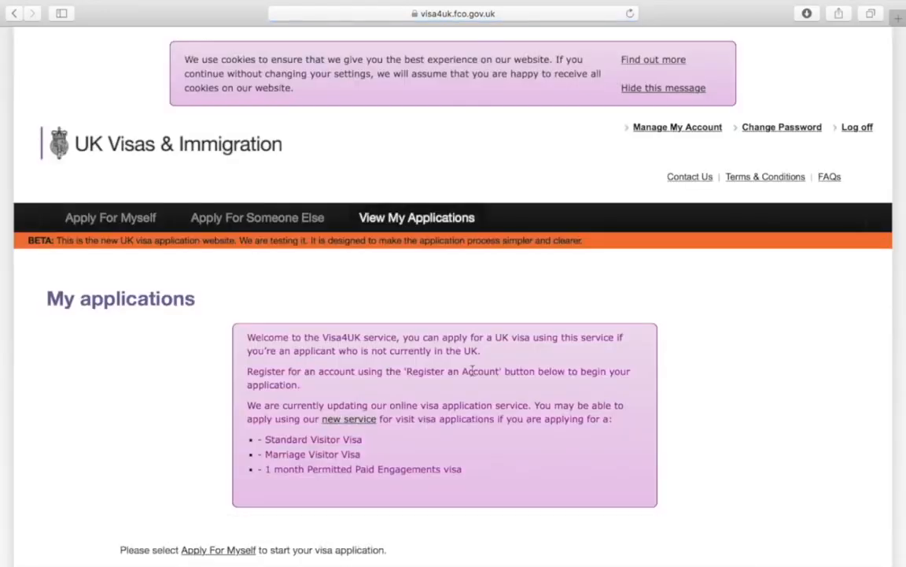
# Scroll through the signed-in My applications page to find the Apply For Myself option
pyautogui.scroll(-3, 472, 370)
pyautogui.scroll(-2, 473, 375)
pyautogui.scroll(2, 473, 375)
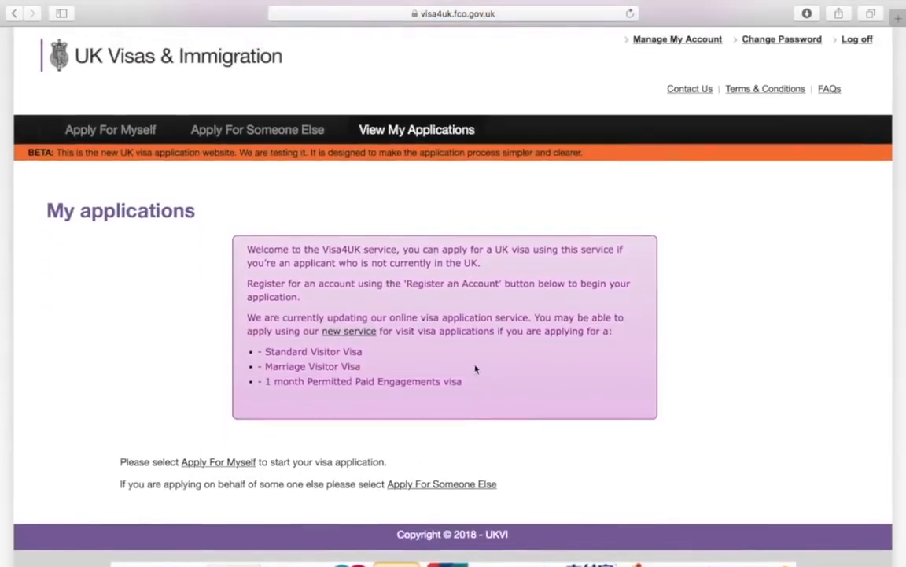
pyautogui.scroll(-1, 475, 370)
pyautogui.scroll(-1, 475, 369)
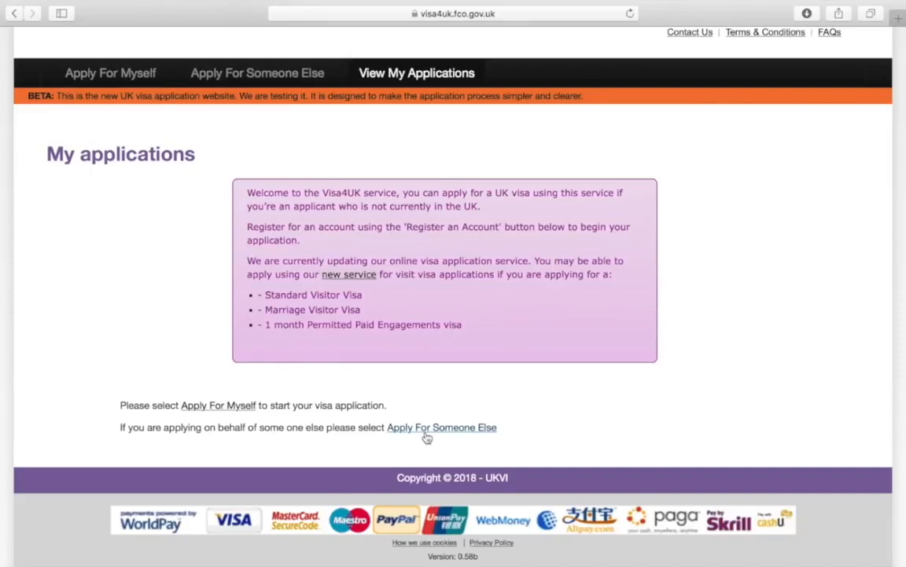
# Start an application for yourself and continue past the Important Information page
pyautogui.click(233, 409)
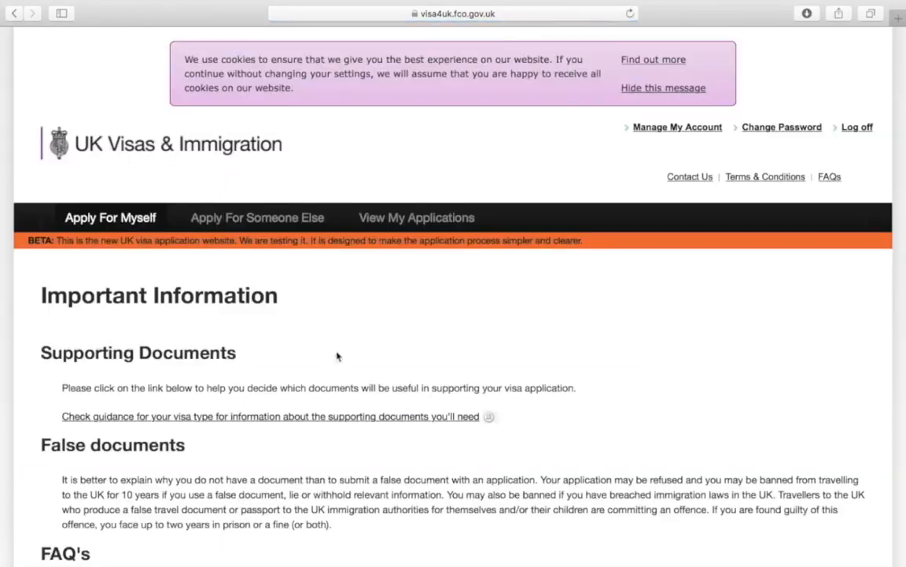
pyautogui.scroll(-3, 659, 332)
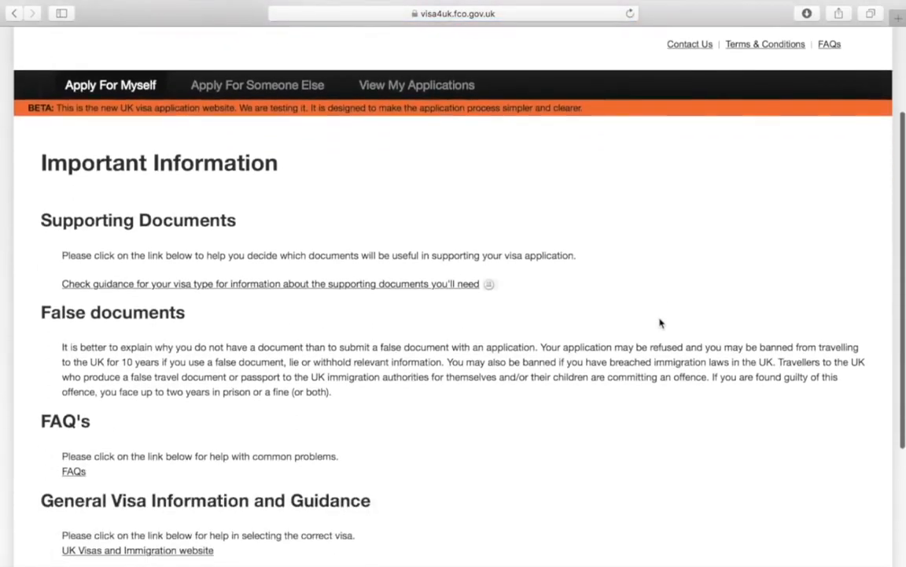
pyautogui.scroll(-3, 659, 323)
pyautogui.scroll(-2, 660, 323)
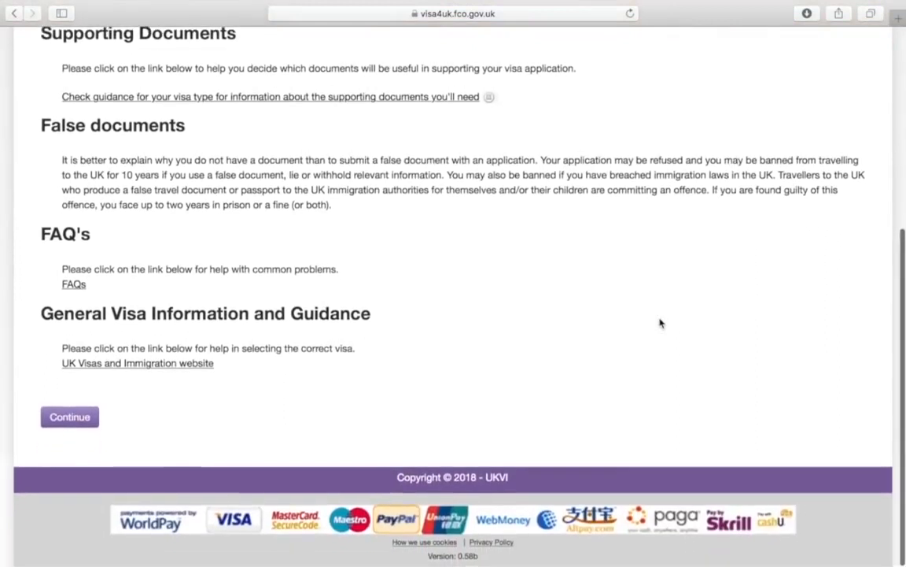
pyautogui.click(71, 419)
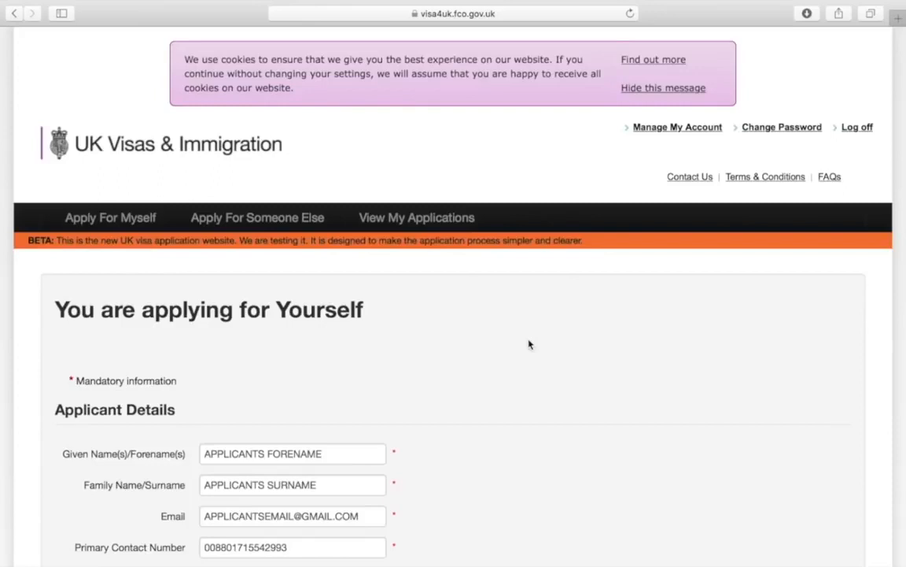
# Enter the applicant's passport number in the Applicant Details form
pyautogui.scroll(-5, 529, 344)
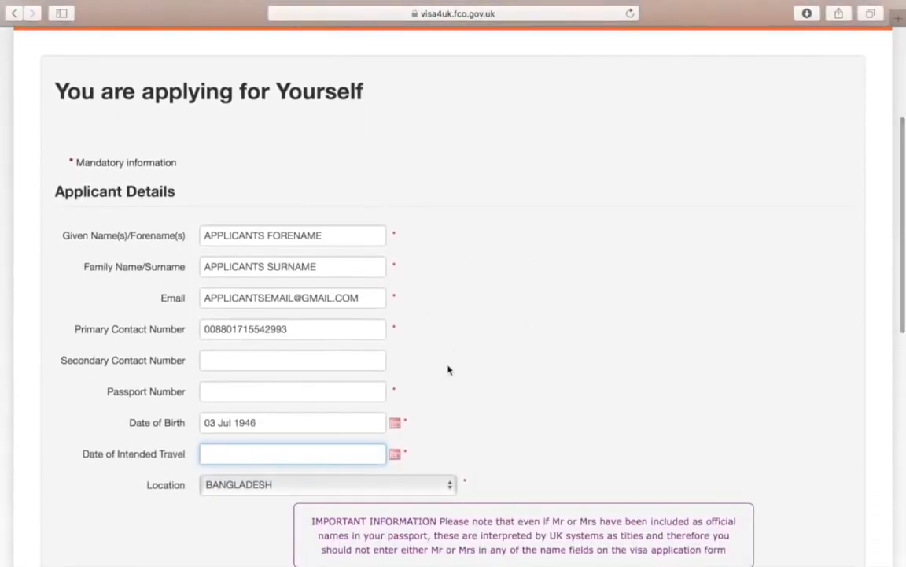
pyautogui.scroll(-3, 448, 369)
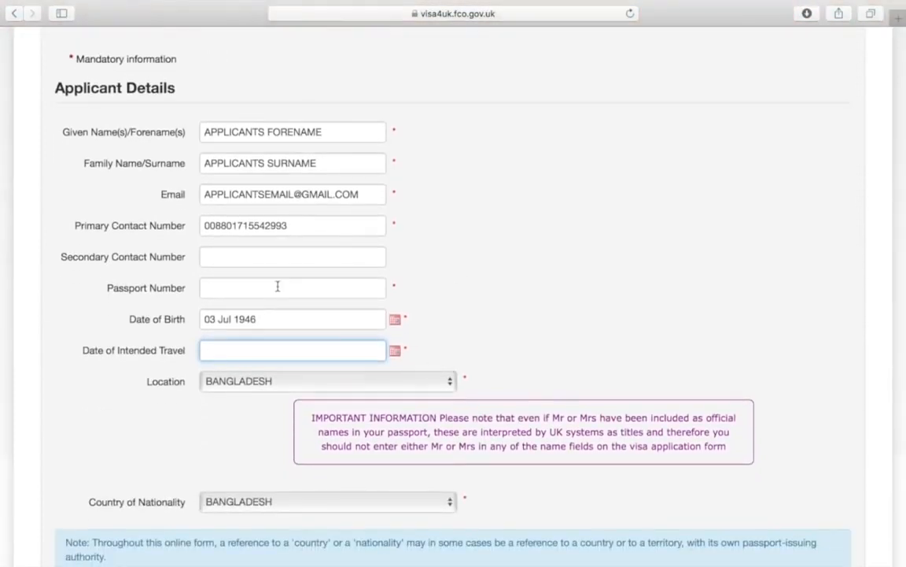
pyautogui.scroll(-2, 481, 287)
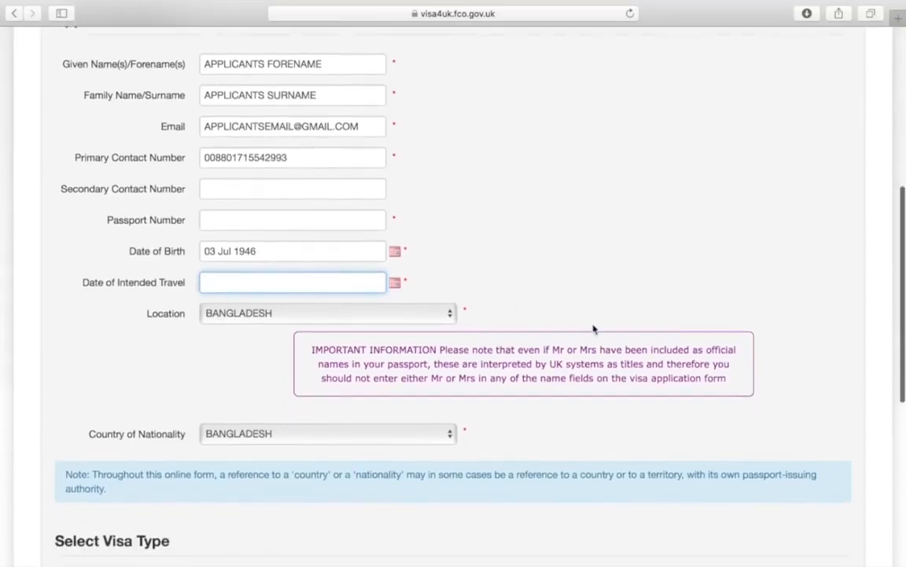
pyautogui.scroll(-5, 593, 326)
pyautogui.scroll(-2, 594, 329)
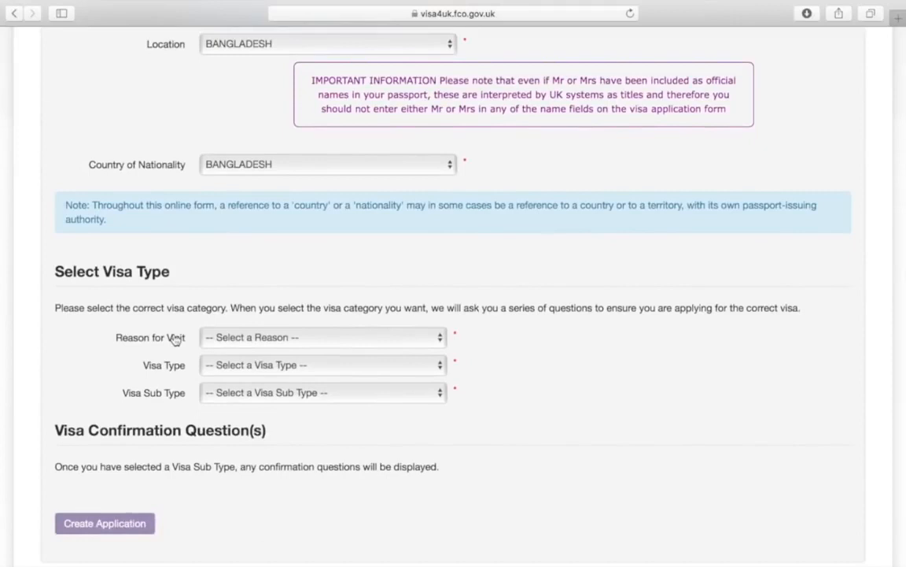
pyautogui.scroll(8, 607, 304)
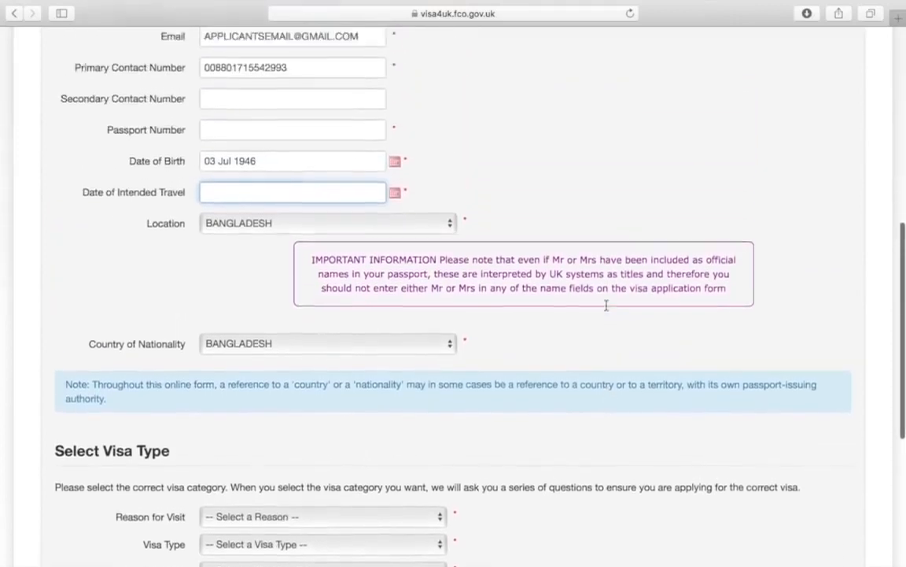
pyautogui.scroll(1, 607, 307)
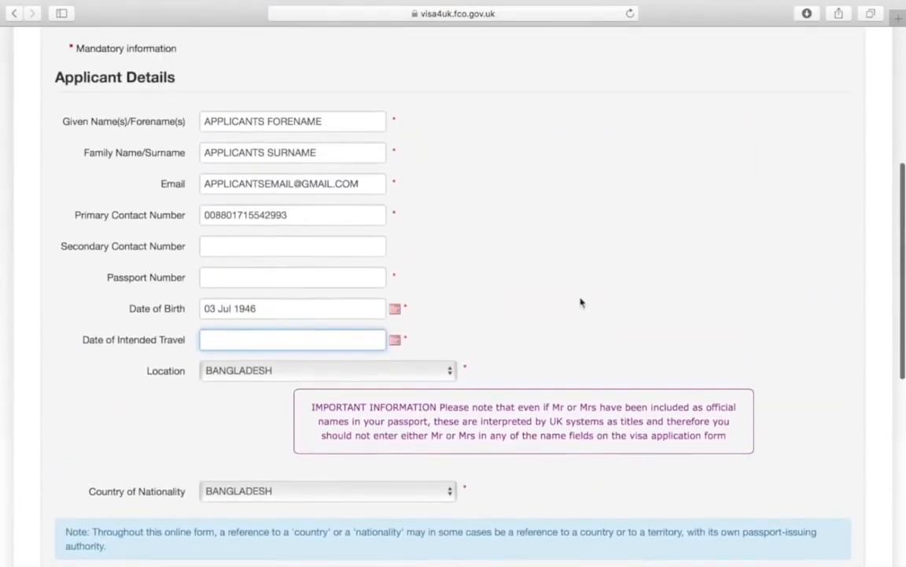
pyautogui.click(360, 281)
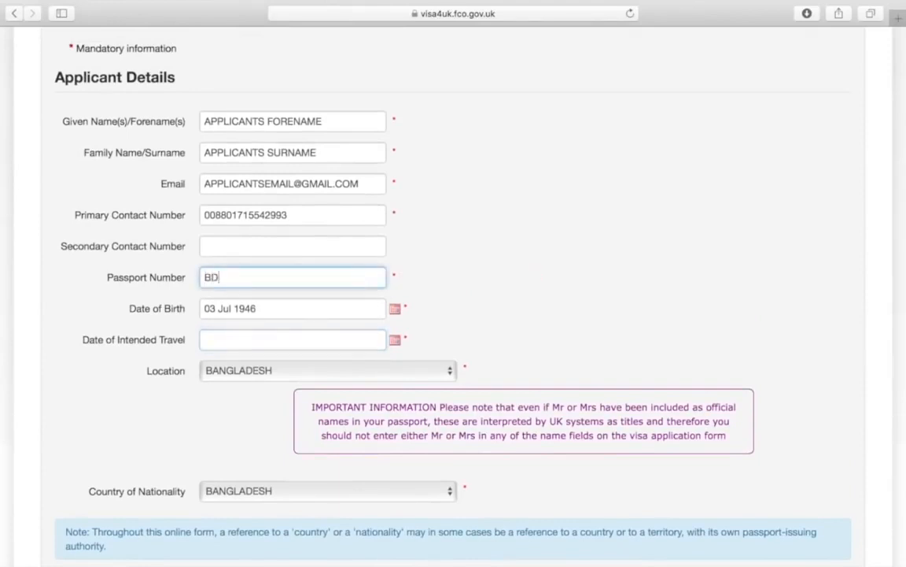
pyautogui.scroll(-3, 453, 299)
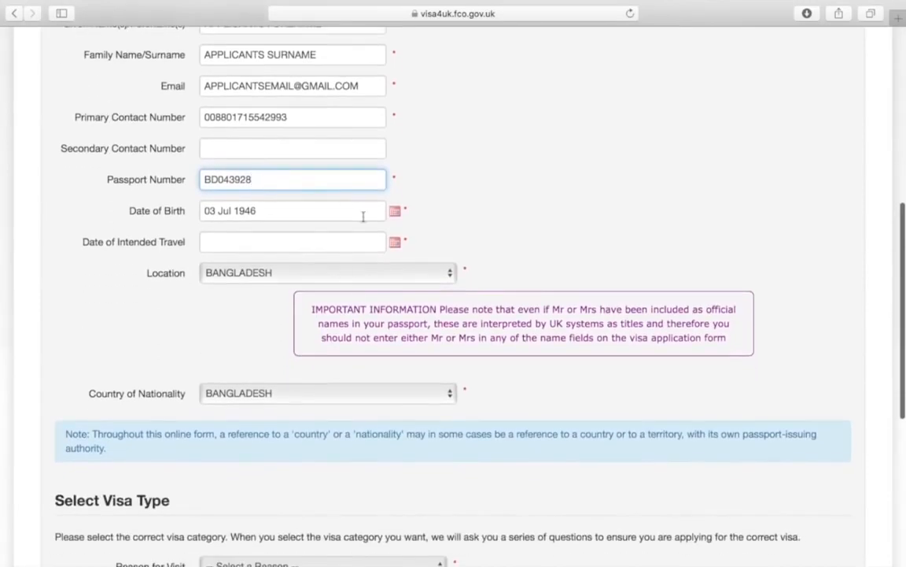
pyautogui.click(396, 242)
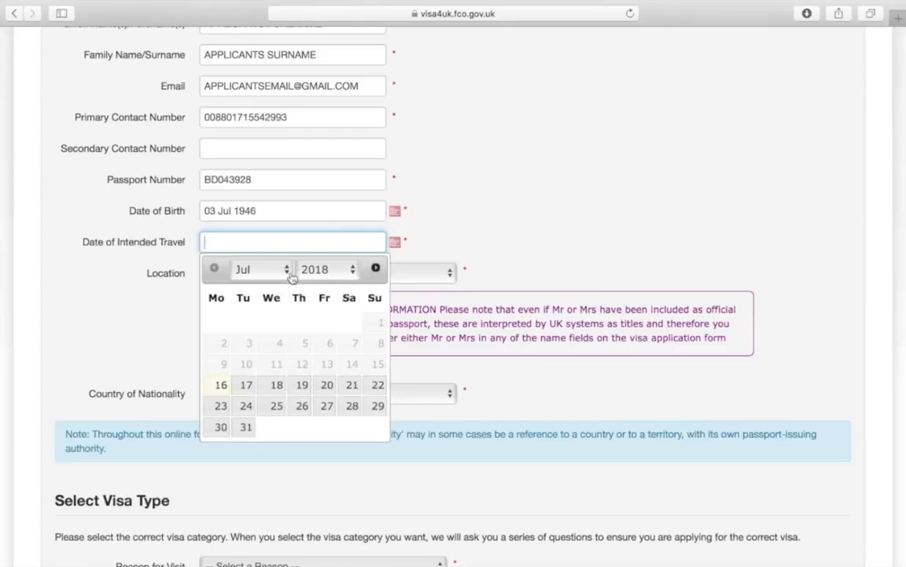
# Pick 09 Oct 2018 as the Date of Intended Travel in the date picker
pyautogui.click(290, 275)
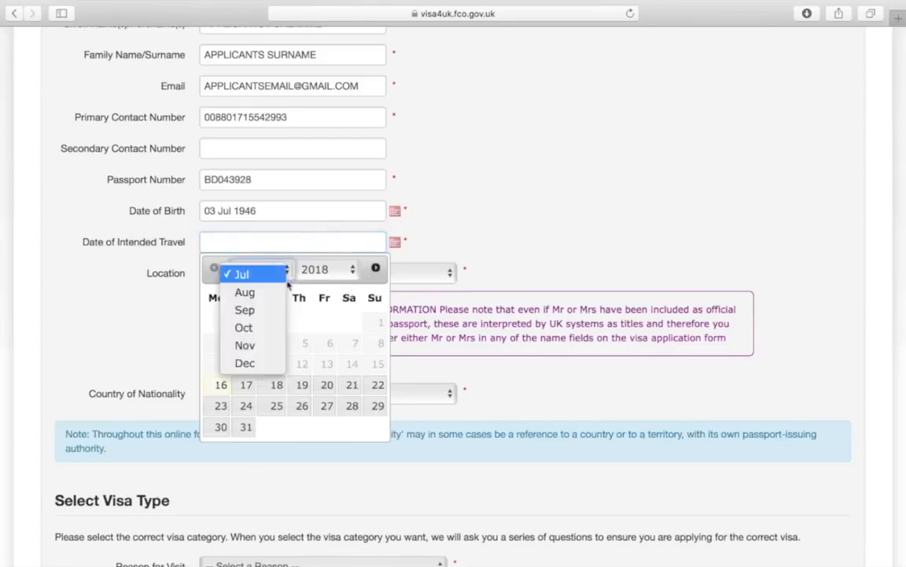
pyautogui.click(277, 330)
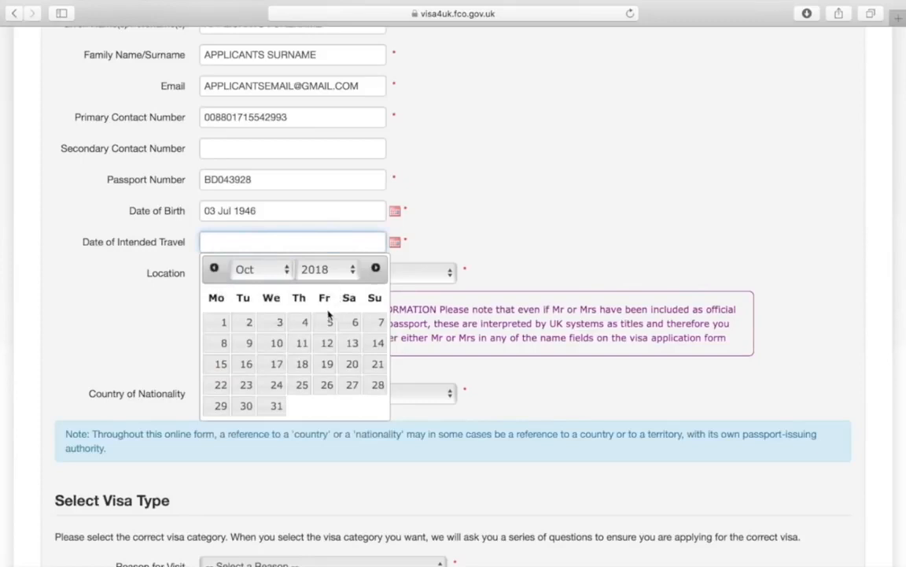
pyautogui.click(249, 346)
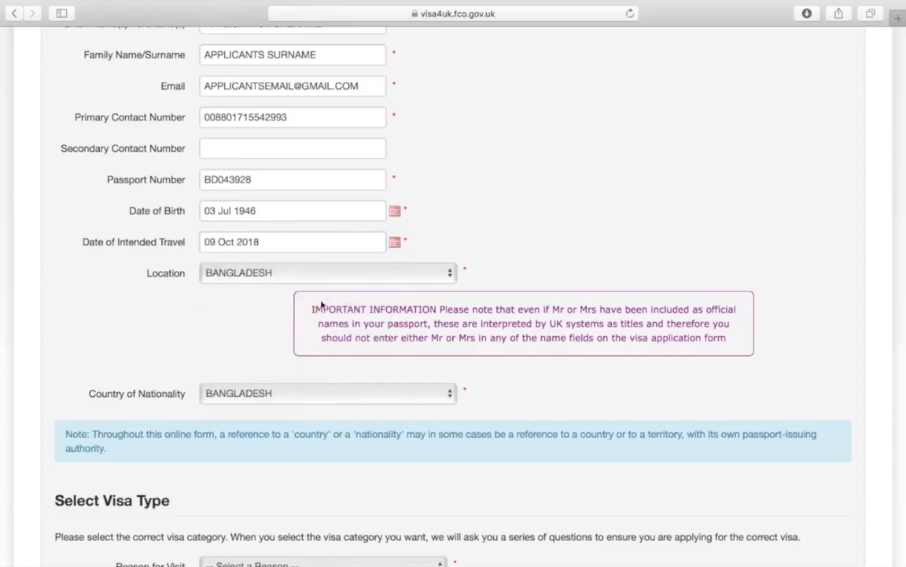
pyautogui.click(408, 247)
pyautogui.scroll(-3, 501, 227)
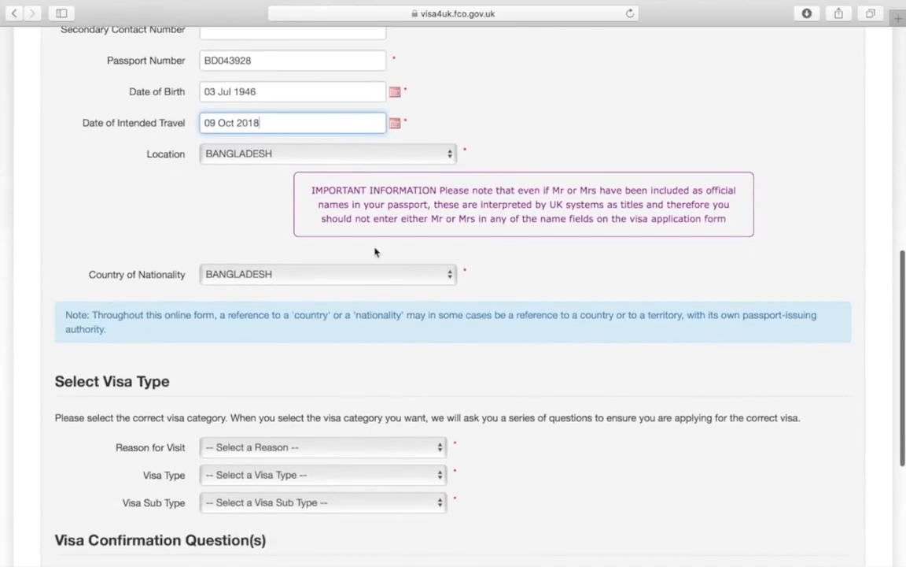
# Choose Settlement as reason for visit and visa type, with Husband as visa sub type
pyautogui.scroll(-2, 375, 252)
pyautogui.scroll(-3, 375, 252)
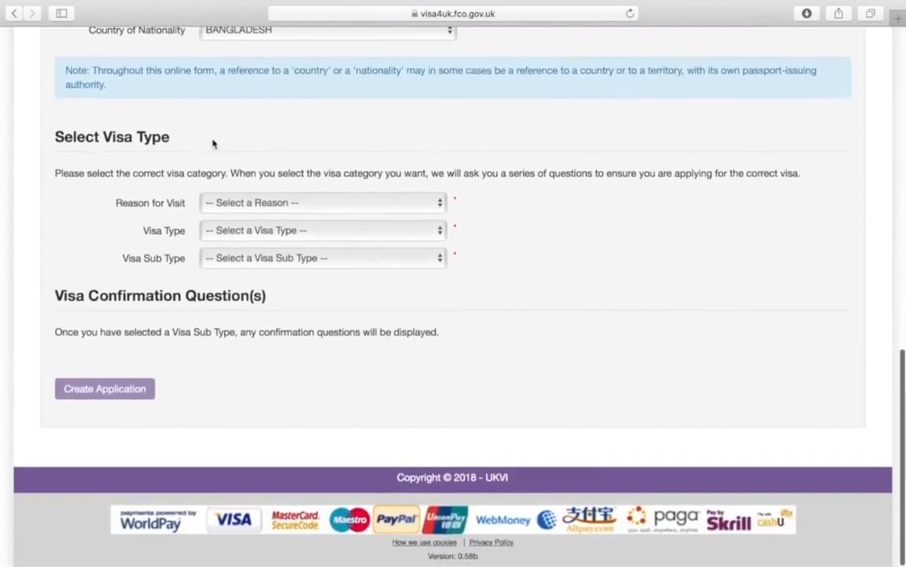
pyautogui.click(291, 206)
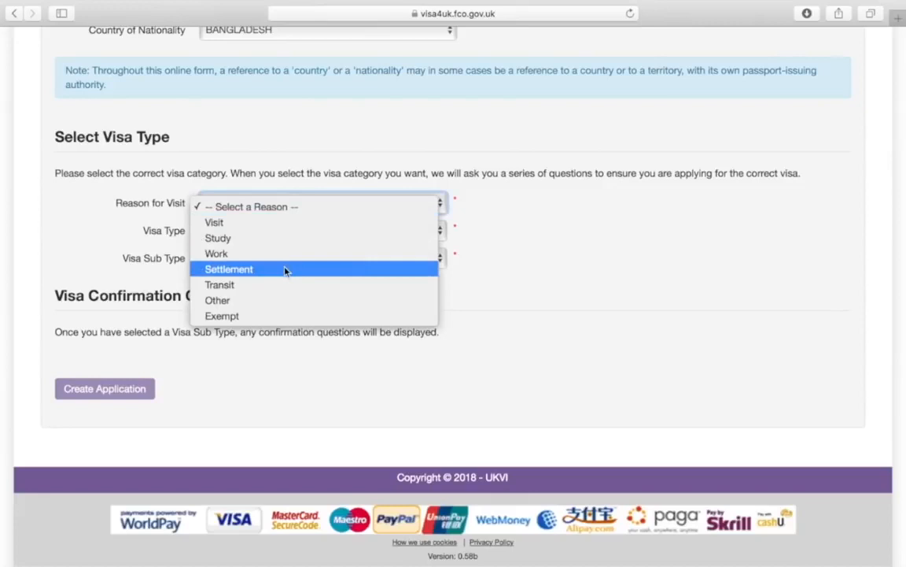
pyautogui.click(285, 271)
pyautogui.click(302, 233)
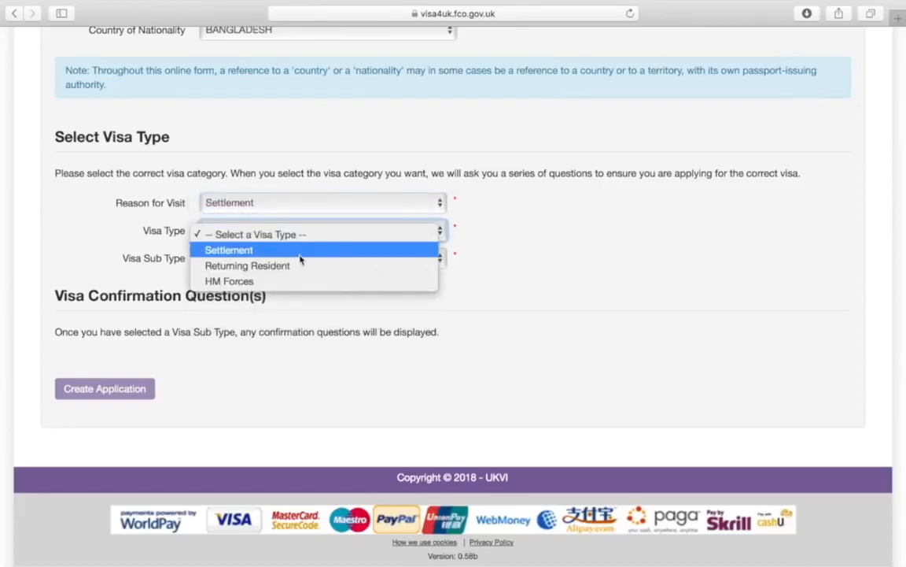
pyautogui.click(299, 254)
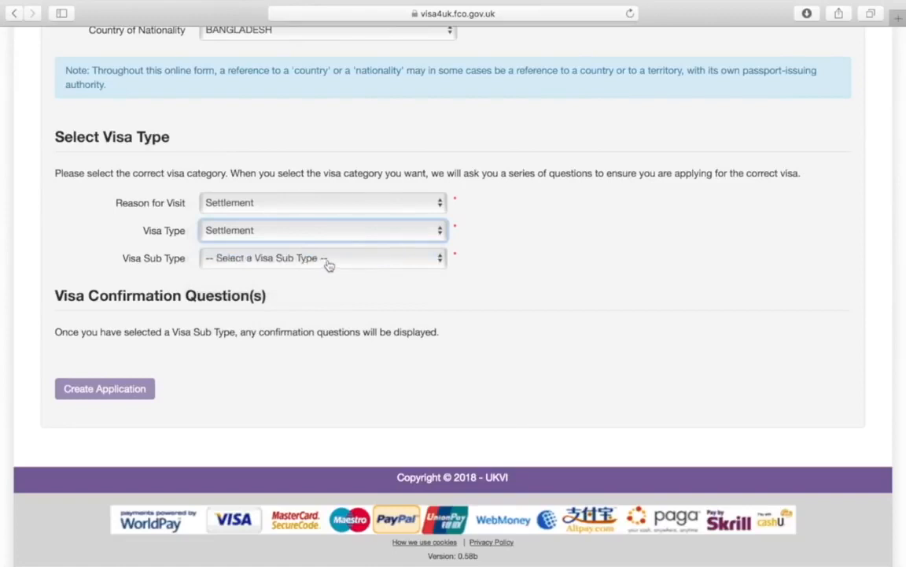
pyautogui.click(328, 265)
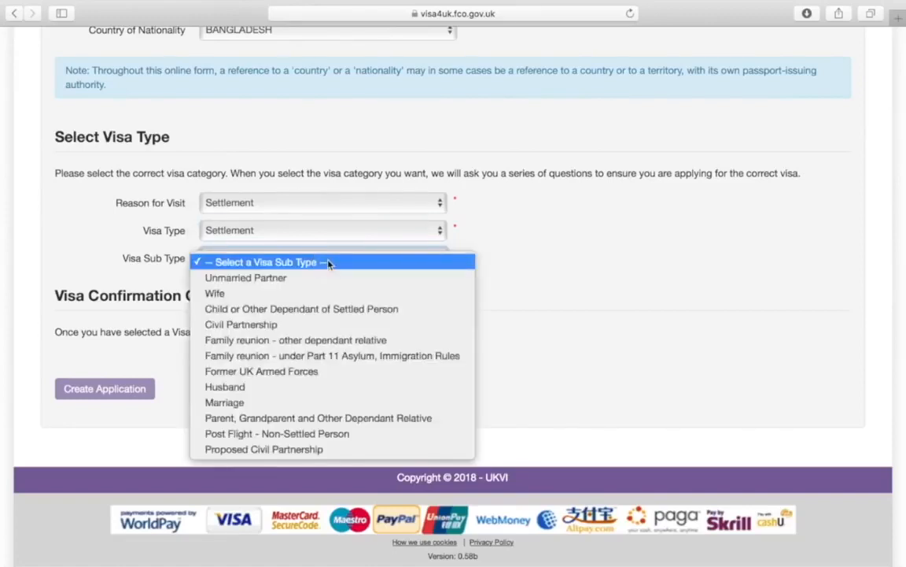
pyautogui.click(330, 385)
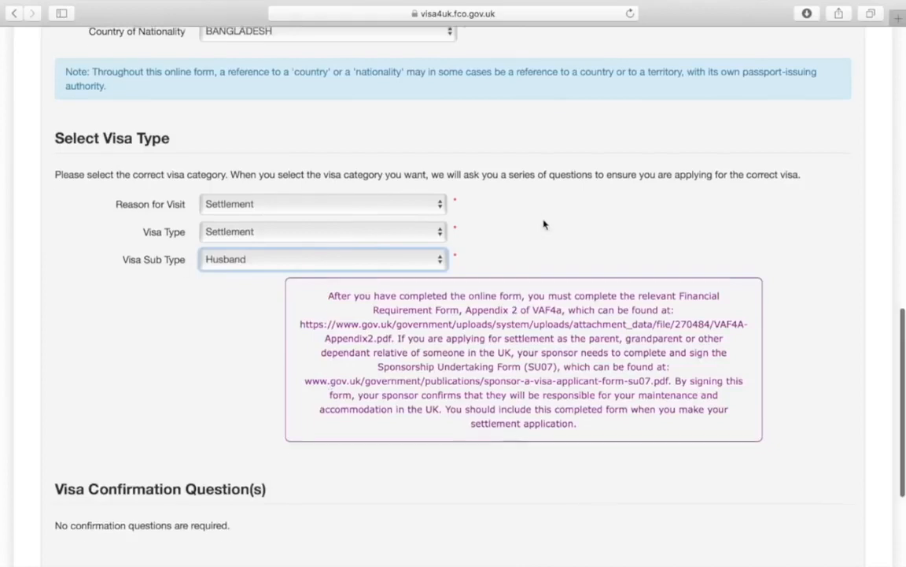
pyautogui.scroll(2, 543, 225)
pyautogui.scroll(-5, 543, 224)
pyautogui.scroll(-2, 543, 222)
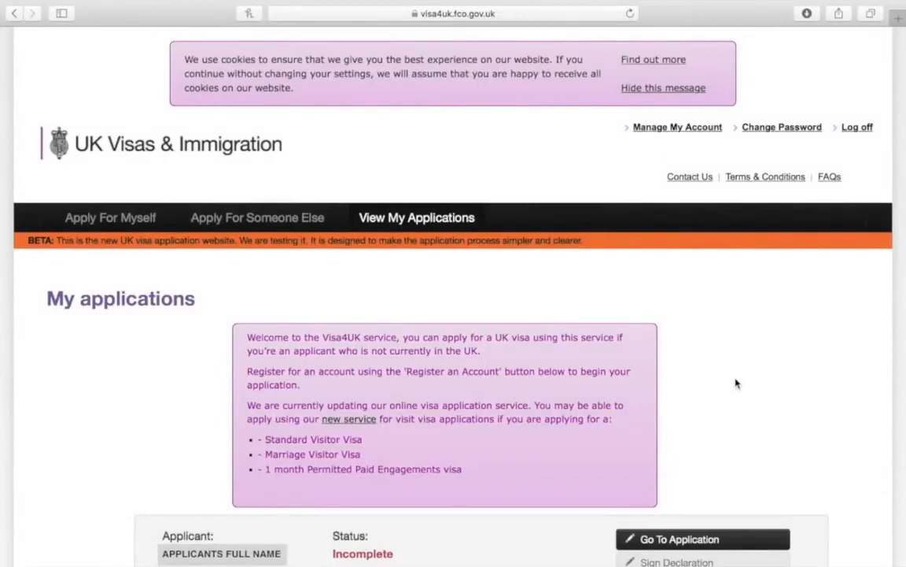
# Scroll to the new Settlement (Husband) application, travelling 09 Oct 2018, status Incomplete
pyautogui.scroll(-5, 736, 383)
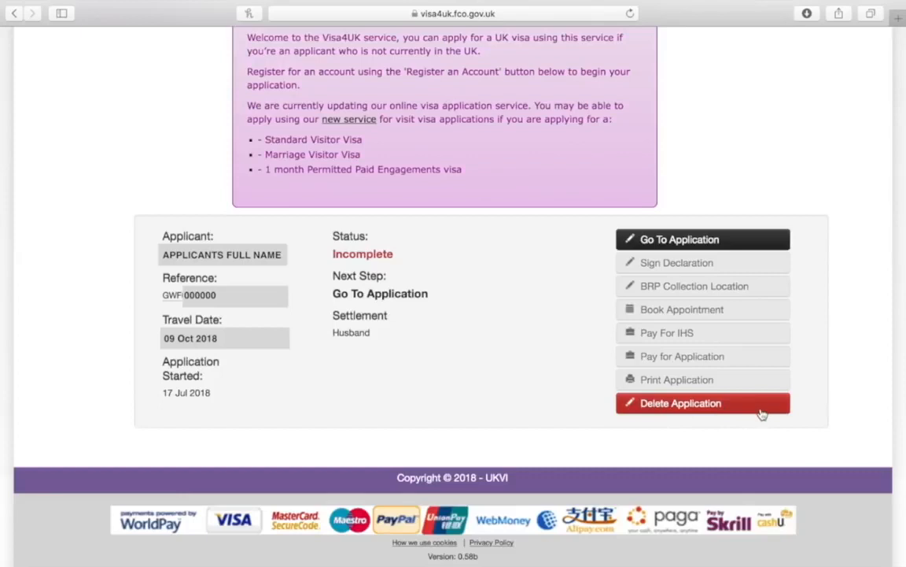
# Open the new application and enter CITY as the place of birth
pyautogui.click(759, 247)
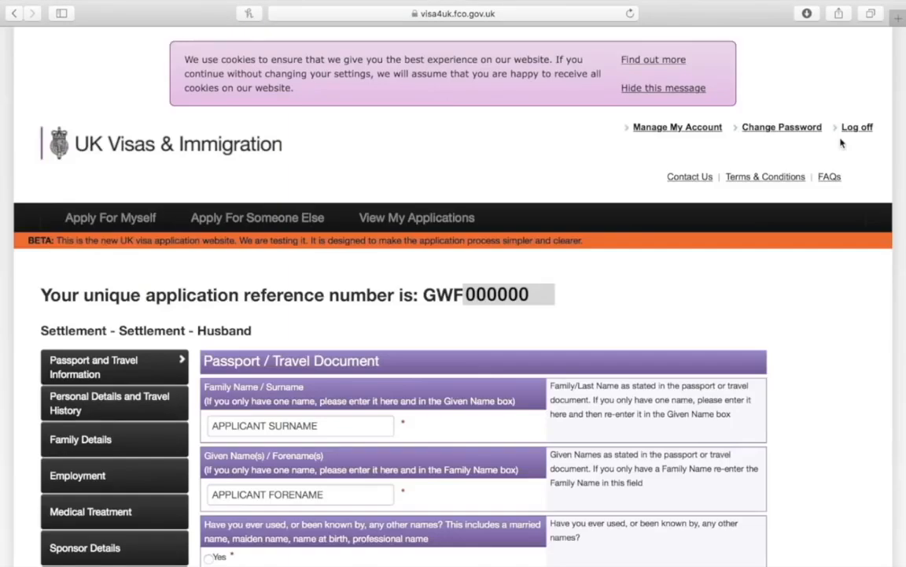
pyautogui.scroll(-5, 840, 142)
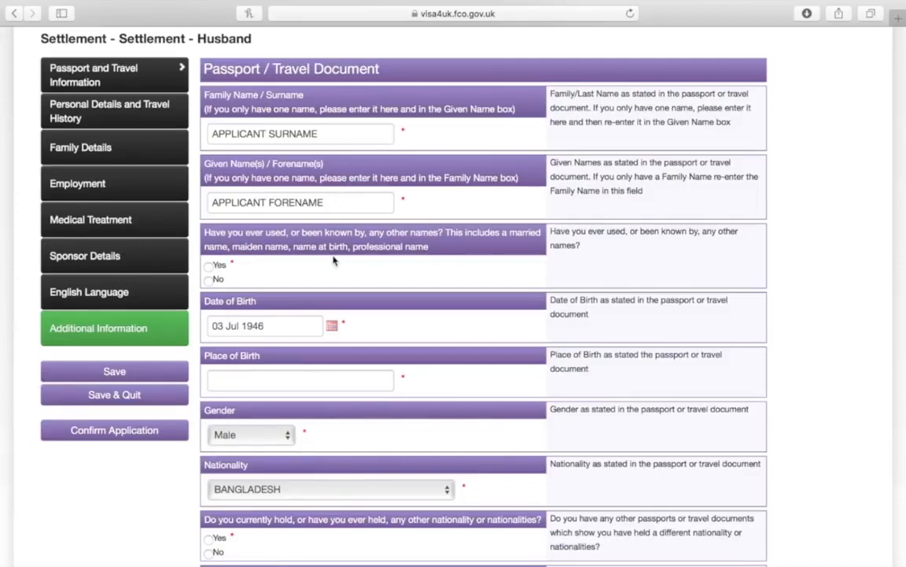
pyautogui.scroll(-1, 383, 293)
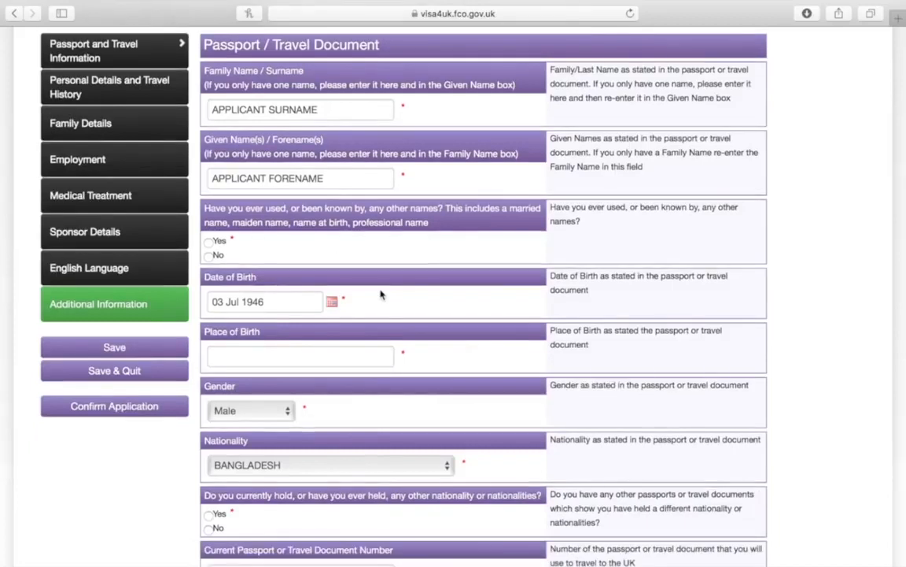
pyautogui.scroll(-2, 381, 294)
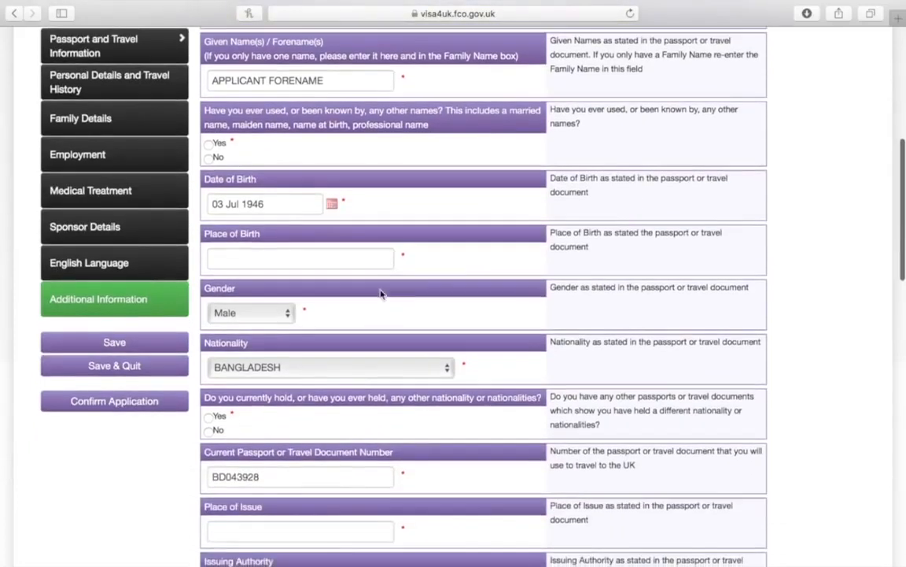
pyautogui.click(363, 251)
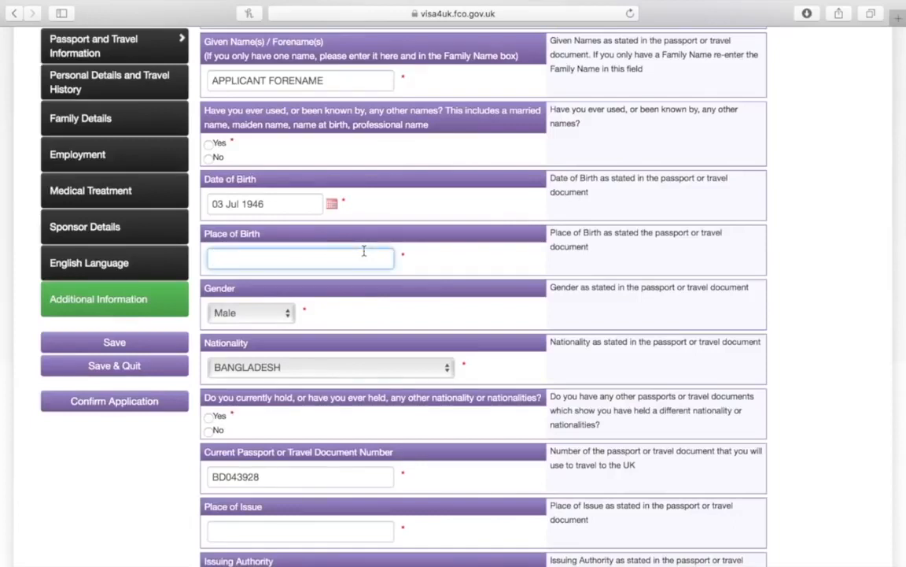
pyautogui.write('CITY')
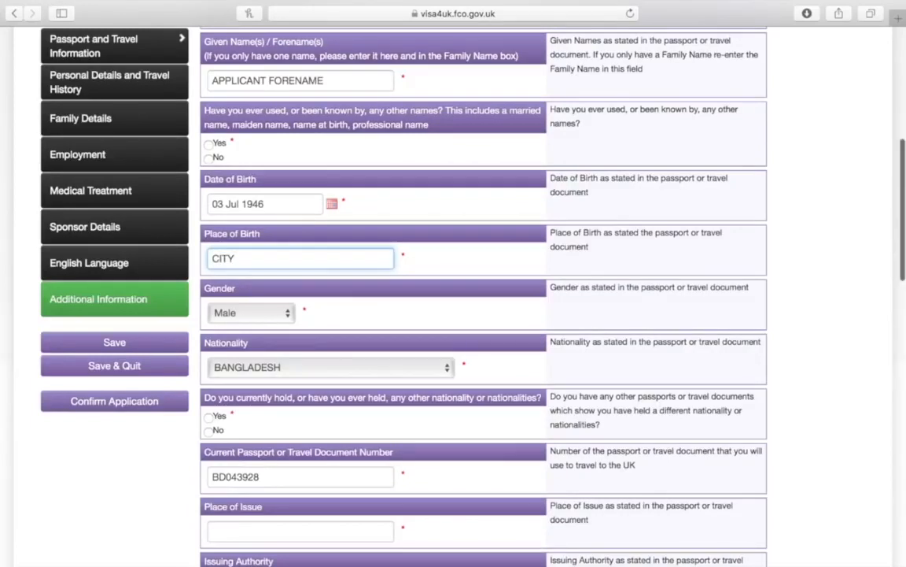
# Enter CITY as passport place of issue and WILL BE ON PASSPORT as issuing authority
pyautogui.scroll(-4, 484, 315)
pyautogui.scroll(-4, 484, 315)
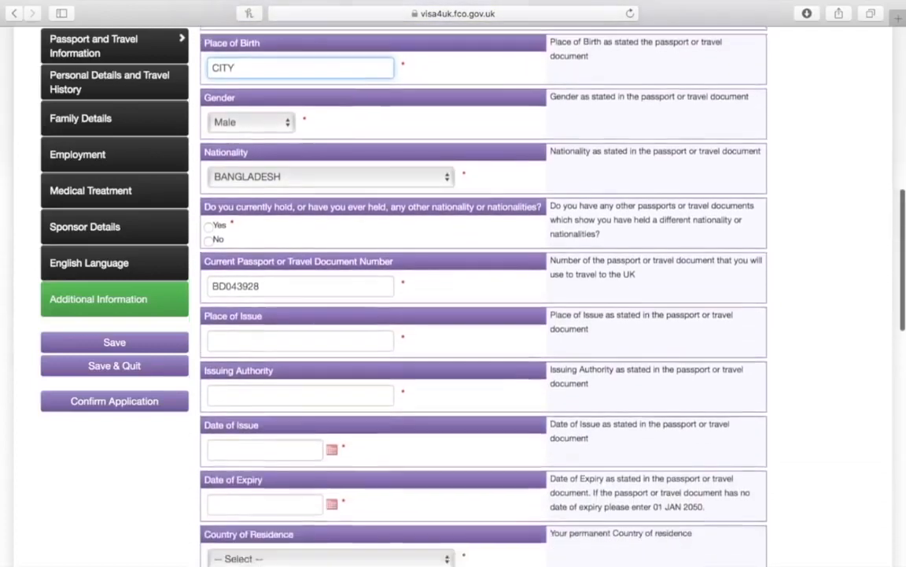
pyautogui.scroll(-2, 484, 315)
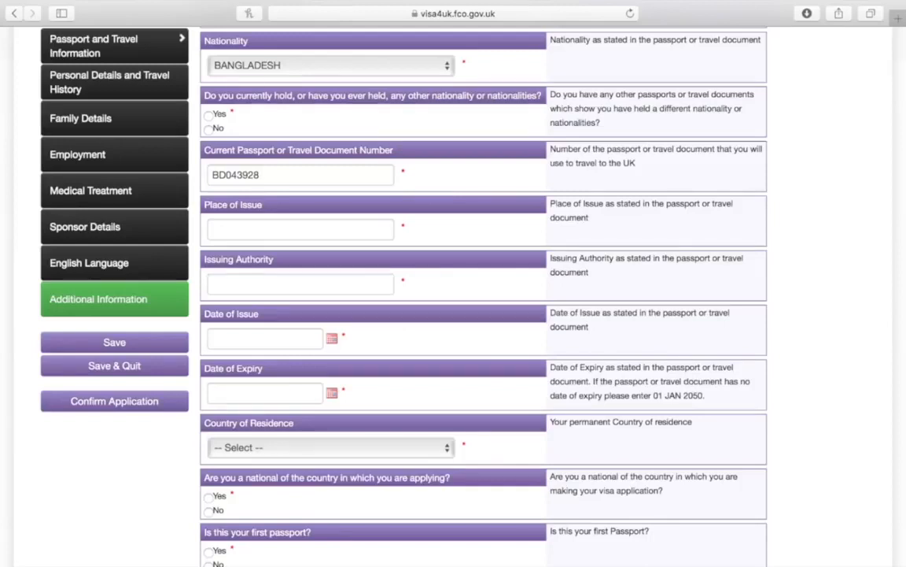
pyautogui.scroll(-3, 289, 136)
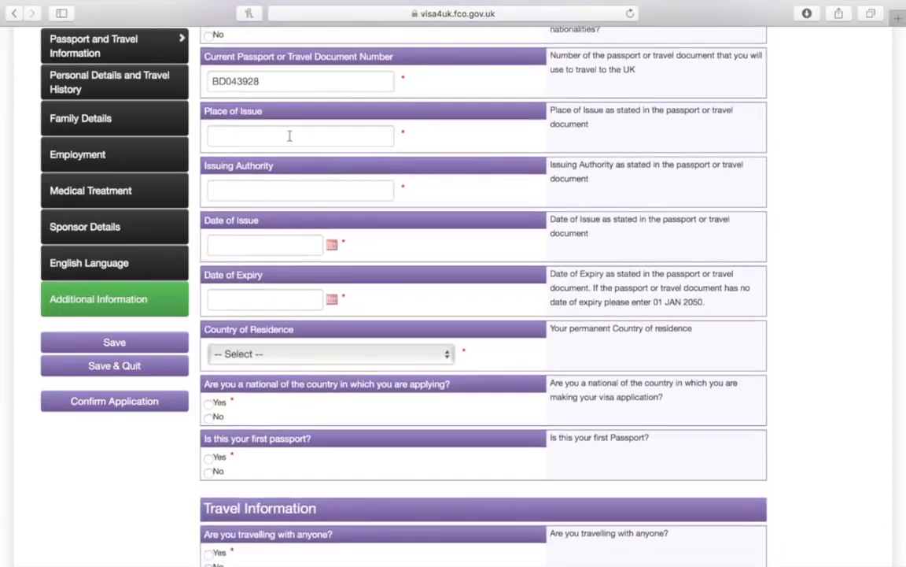
pyautogui.click(252, 135)
pyautogui.write('Cl')
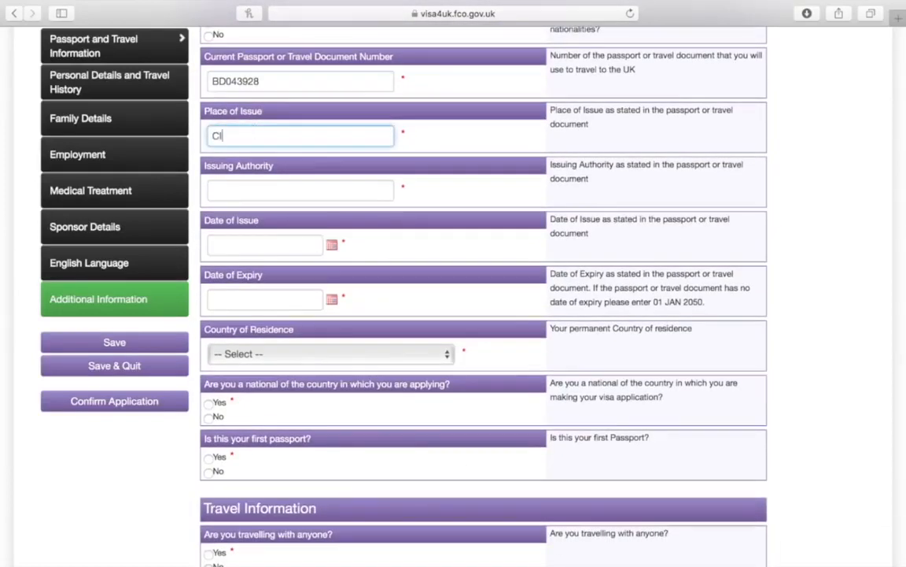
pyautogui.write('TY')
pyautogui.click(254, 191)
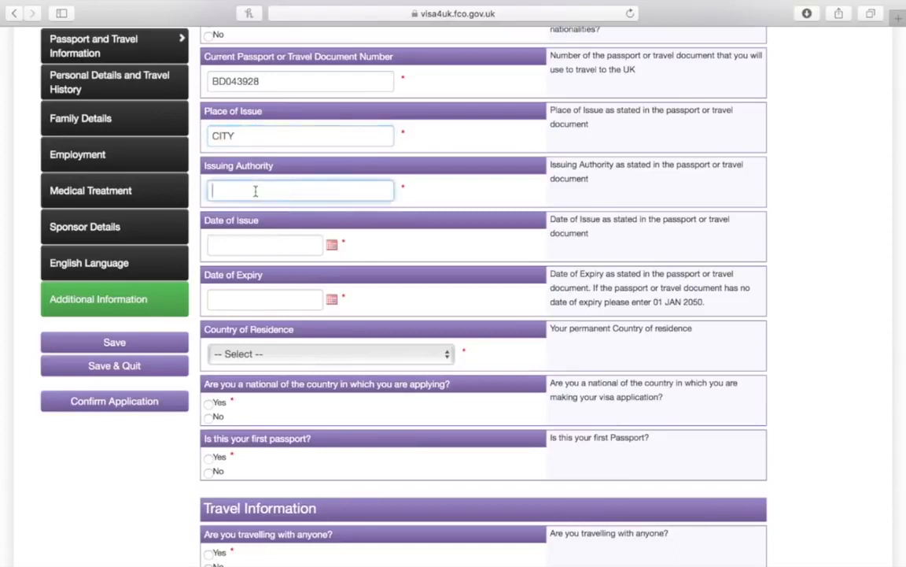
pyautogui.write('WILL BE ON PASSPORT')
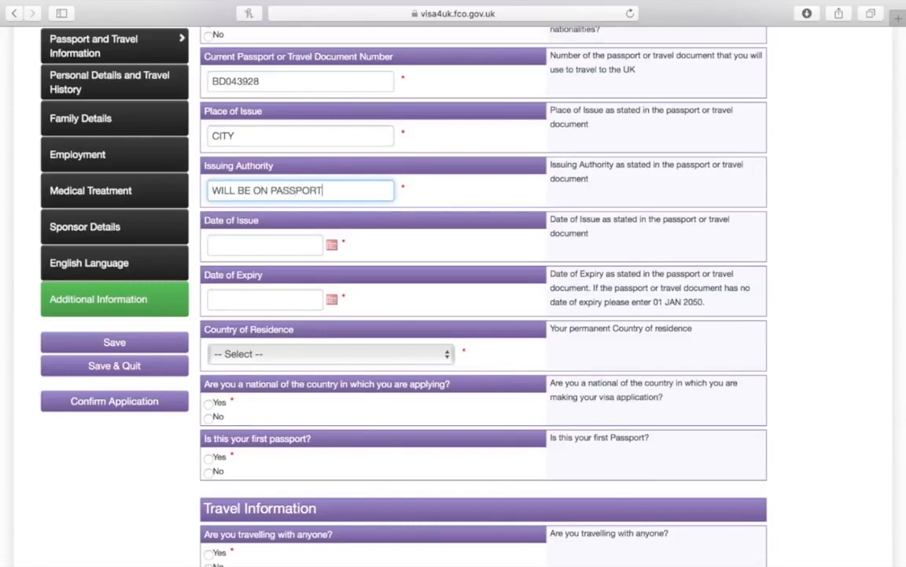
# Leave the passport's Date of Issue blank, closing its calendar without picking a date
pyautogui.scroll(-1, 484, 299)
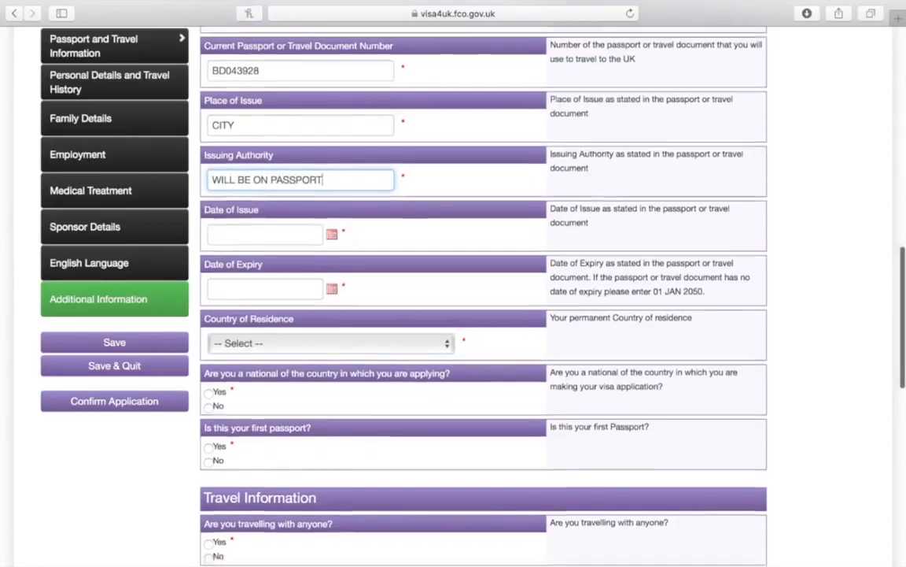
pyautogui.scroll(-3, 484, 299)
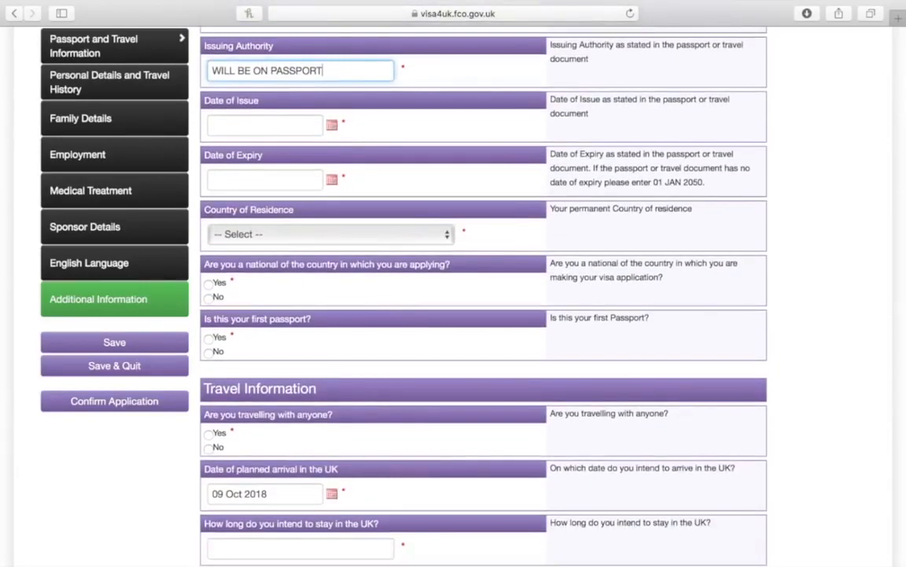
pyautogui.click(333, 129)
pyautogui.click(409, 131)
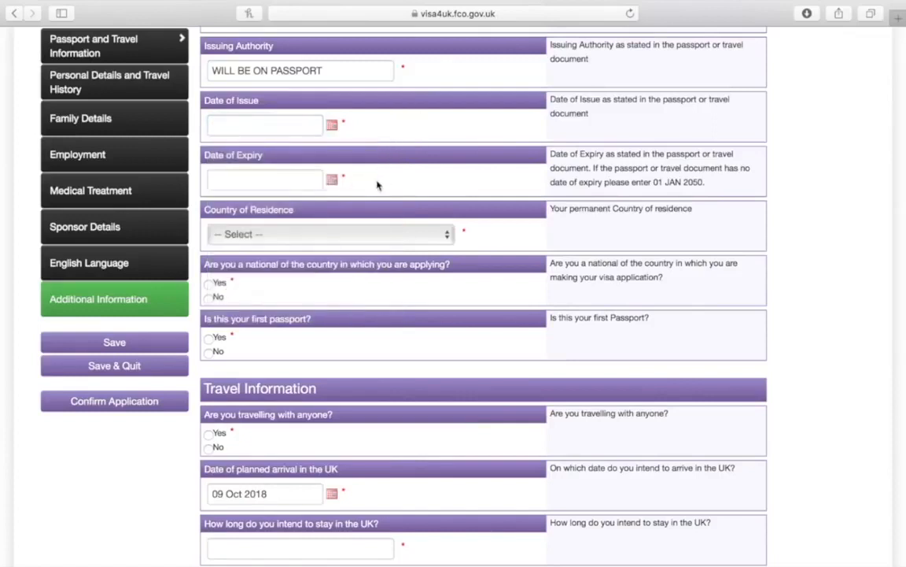
pyautogui.scroll(-2, 378, 184)
# Leave the passport expiry date empty and choose BANGLADESH as Country of Residence
pyautogui.click(333, 126)
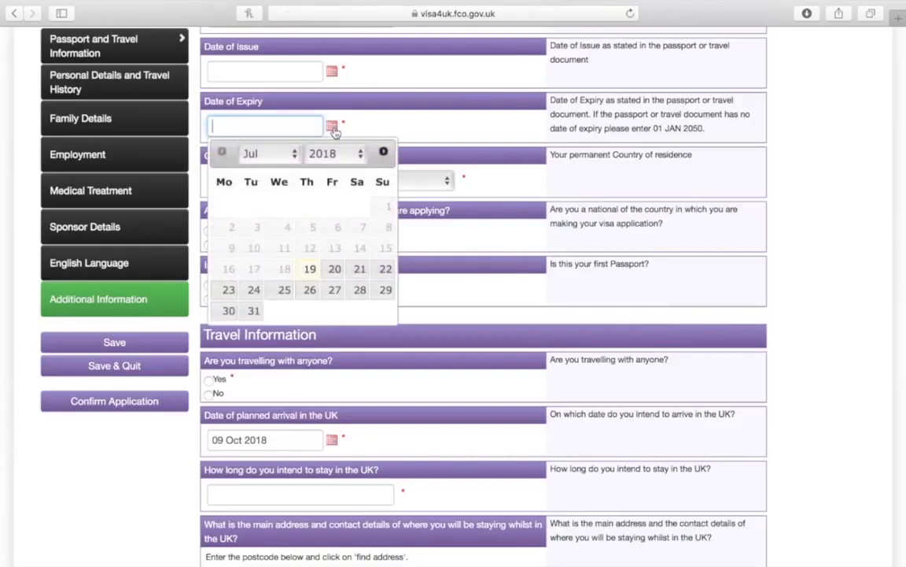
pyautogui.click(423, 135)
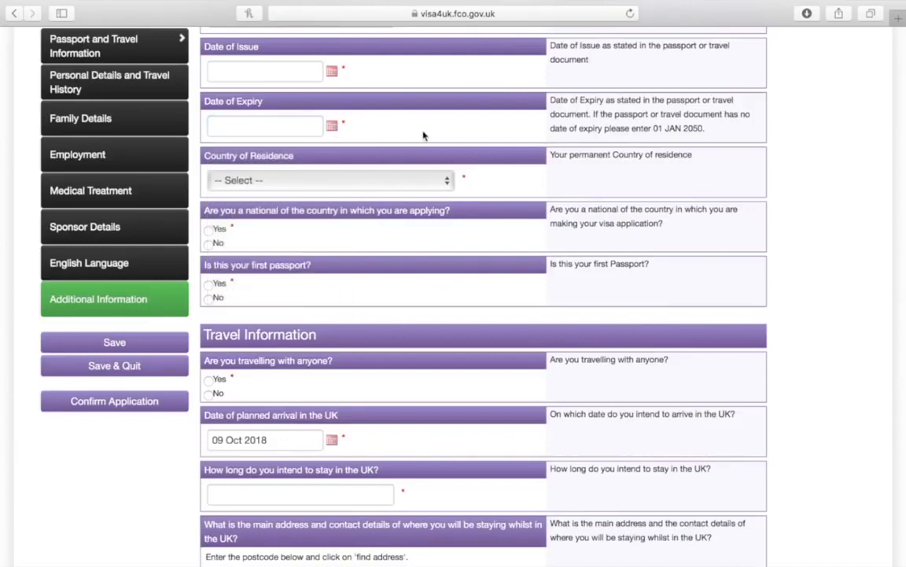
pyautogui.click(402, 182)
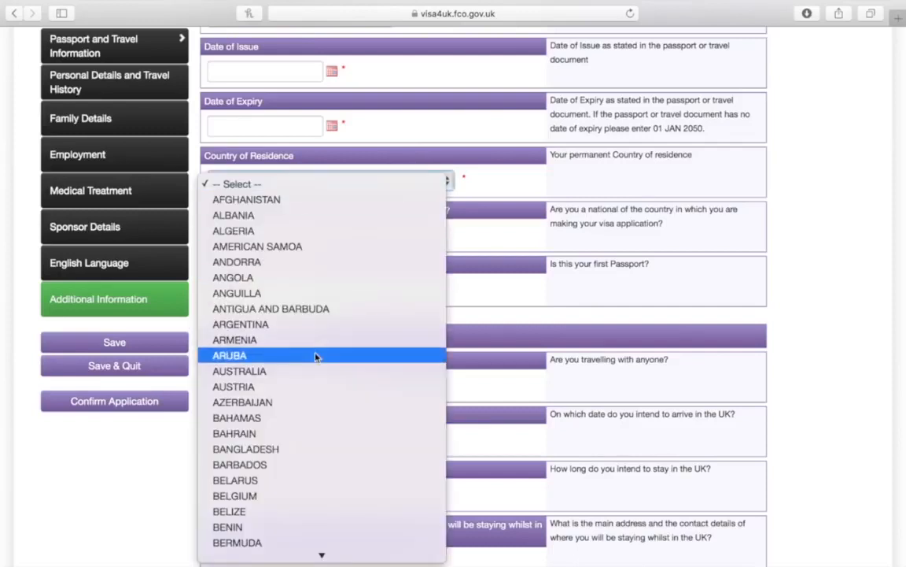
pyautogui.scroll(-5, 317, 356)
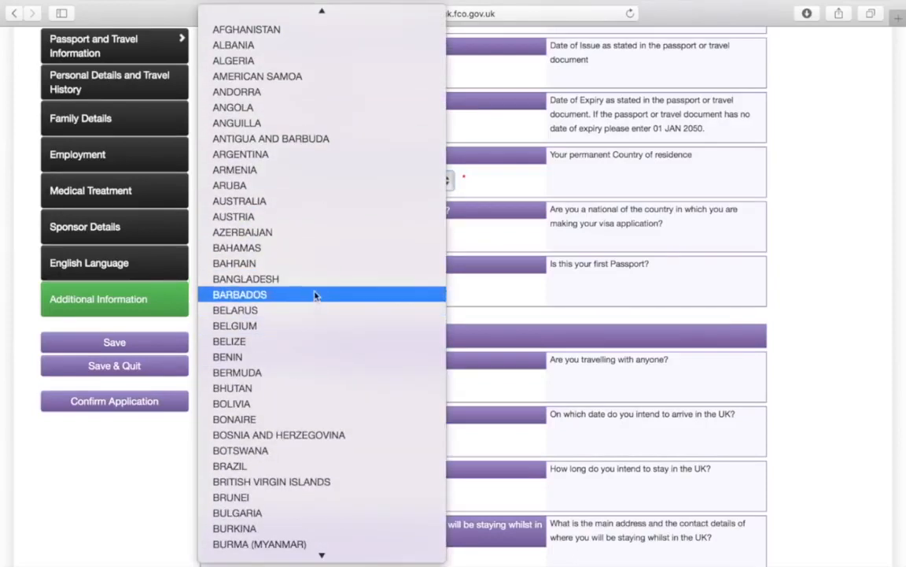
pyautogui.click(314, 282)
# Scroll down to the Travel Information section showing arrival date 09 Oct 2018
pyautogui.scroll(-3, 313, 290)
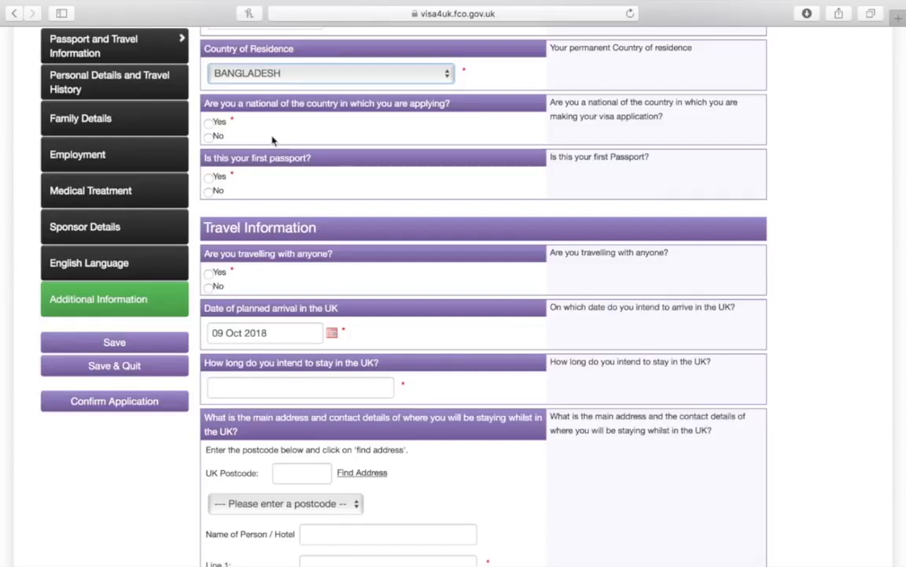
pyautogui.scroll(-2, 272, 140)
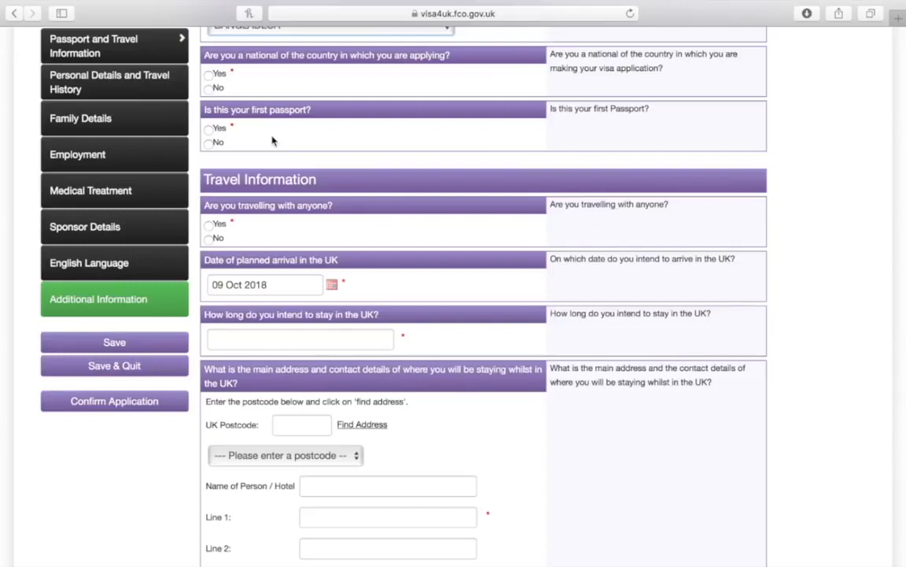
pyautogui.scroll(-3, 272, 141)
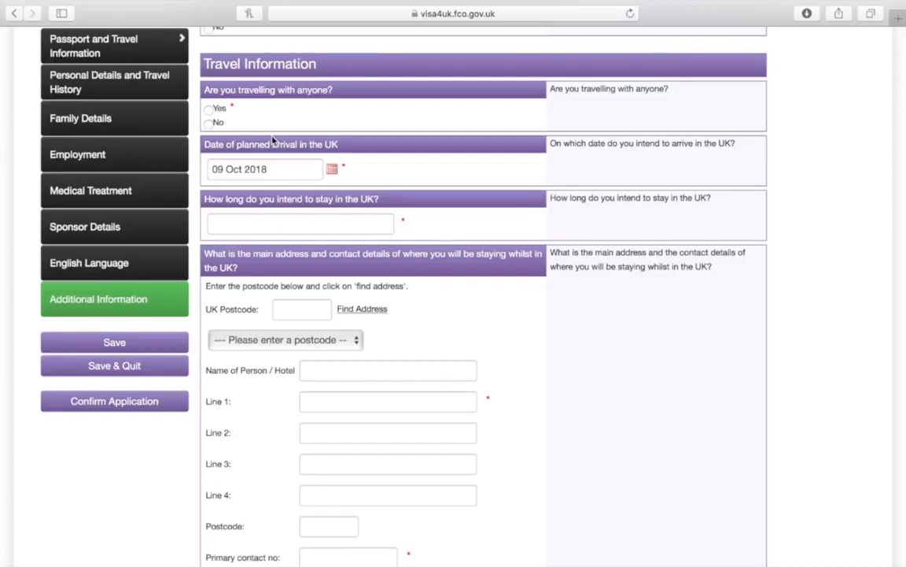
pyautogui.scroll(-2, 273, 142)
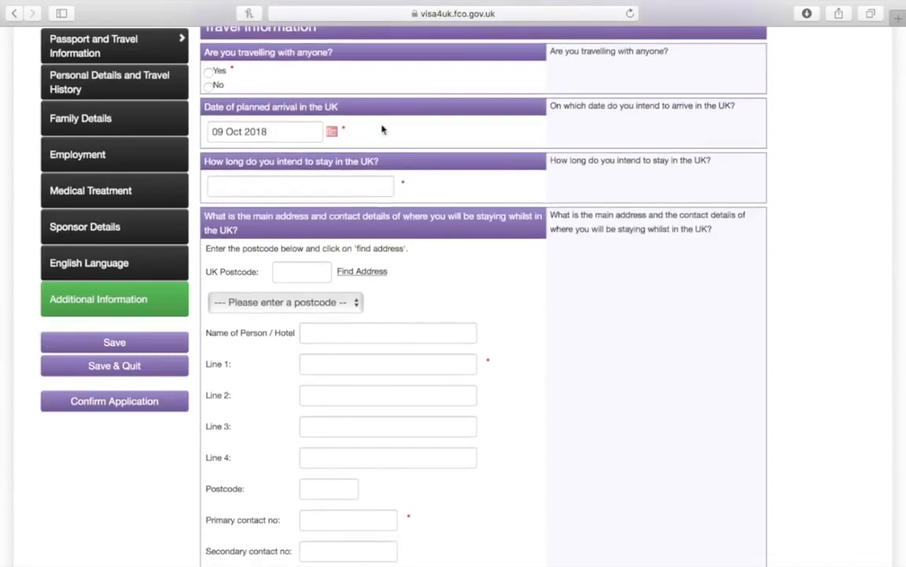
pyautogui.scroll(-4, 383, 130)
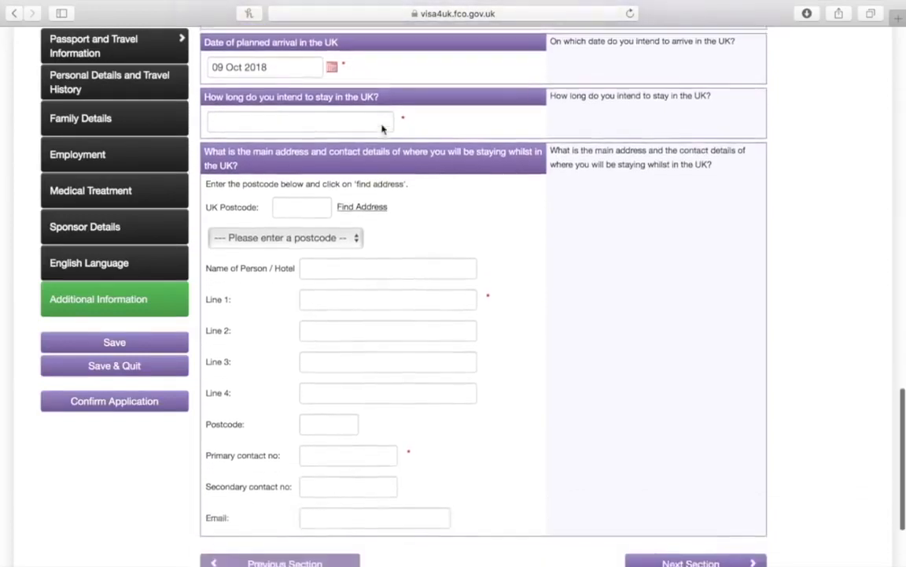
pyautogui.click(376, 111)
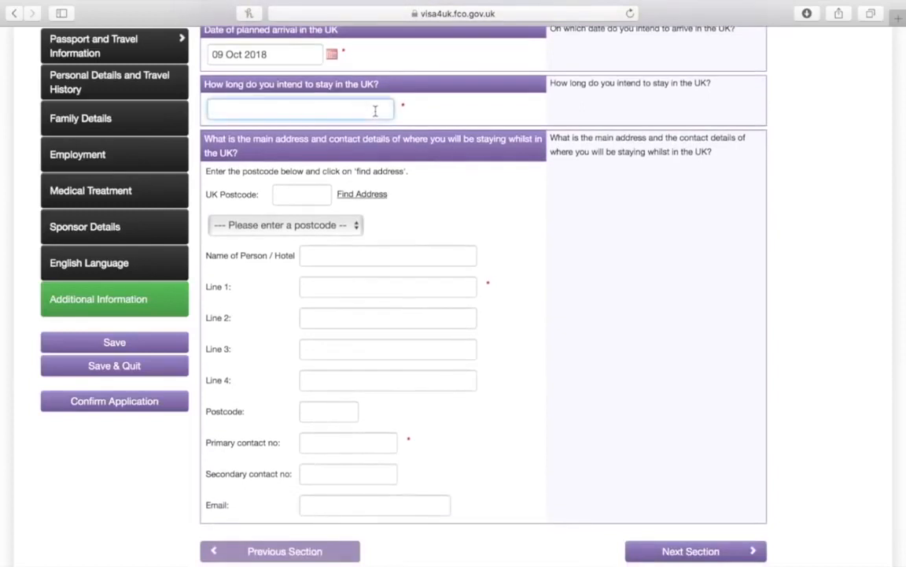
# Enter PERMENANTLY as how long the applicant intends to stay in the UK
pyautogui.write('PERMENANTLY')
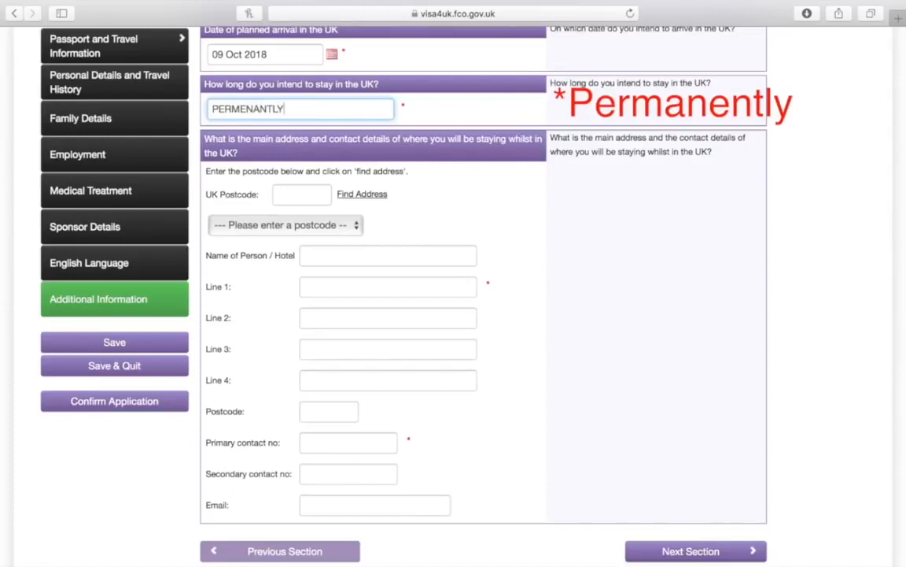
pyautogui.scroll(-4, 413, 267)
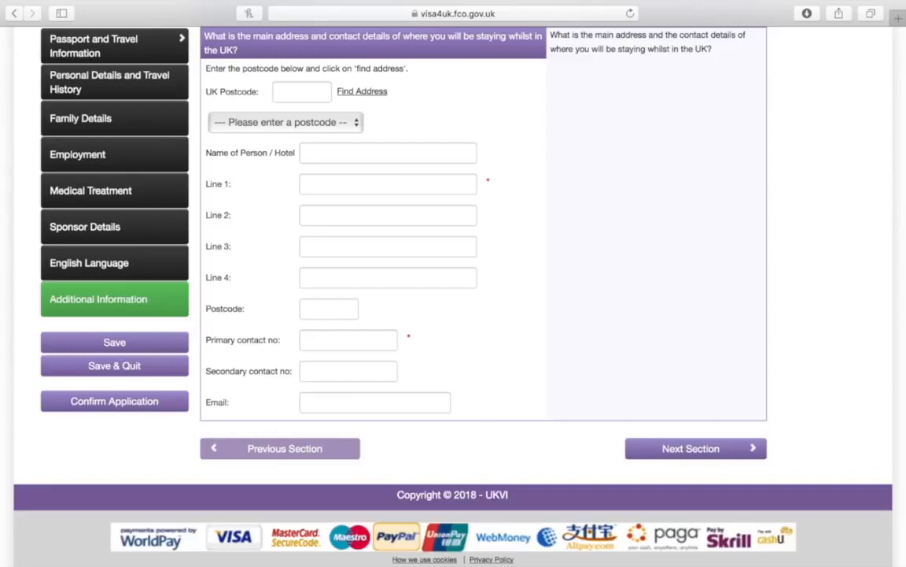
pyautogui.scroll(1, 374, 116)
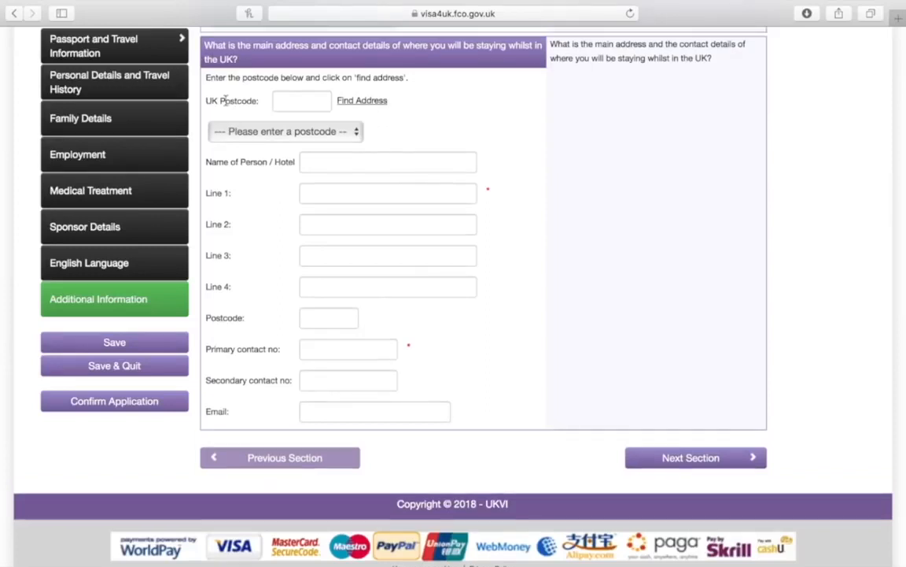
# Enter the UK stay address: SPONSORS NAME, ROAD, COUNTY, UNITED KINGDOM
pyautogui.click(281, 100)
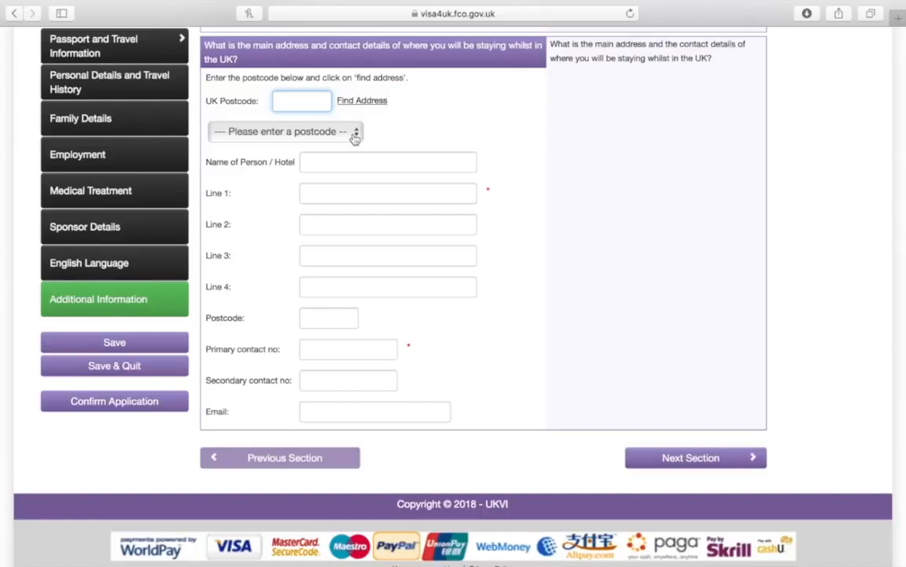
pyautogui.click(351, 162)
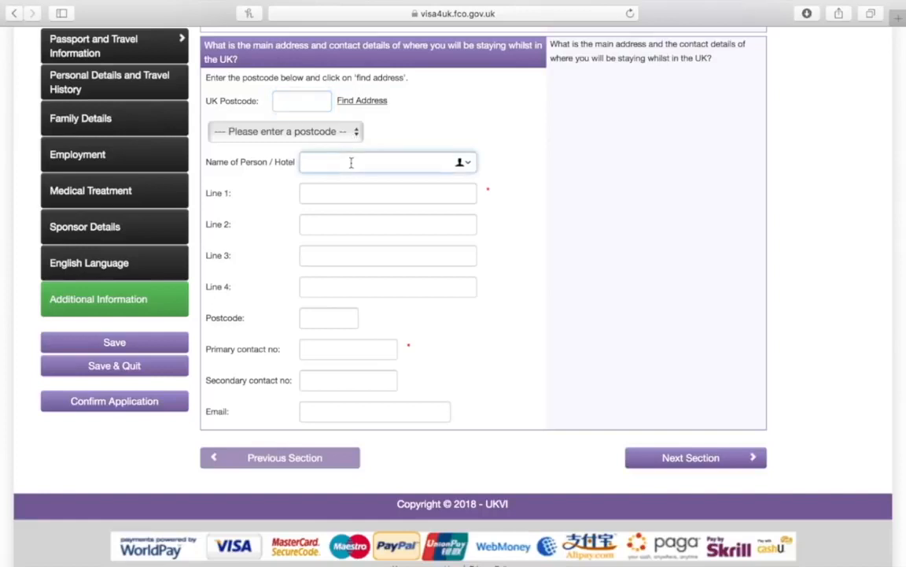
pyautogui.write('SPONSORS NAME')
pyautogui.click(348, 189)
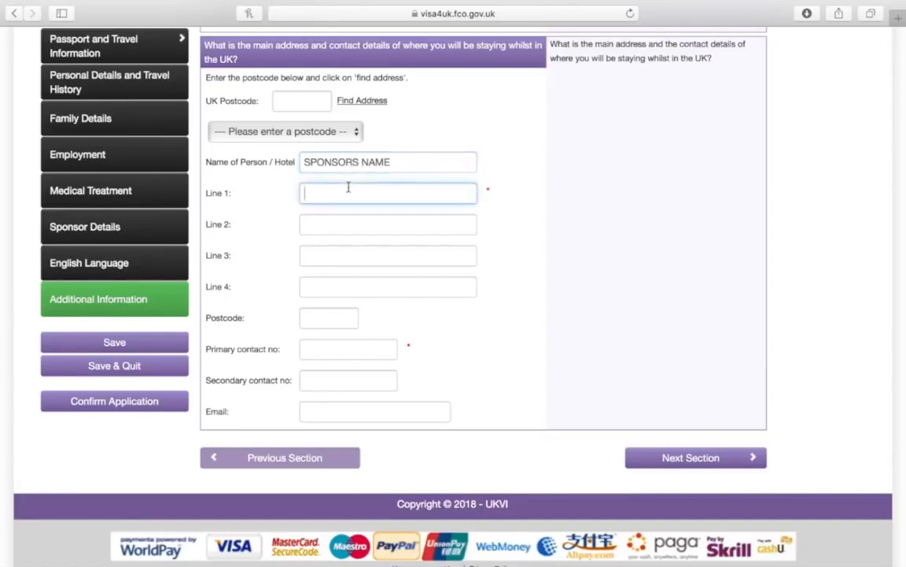
pyautogui.write('ROAD')
pyautogui.click(326, 254)
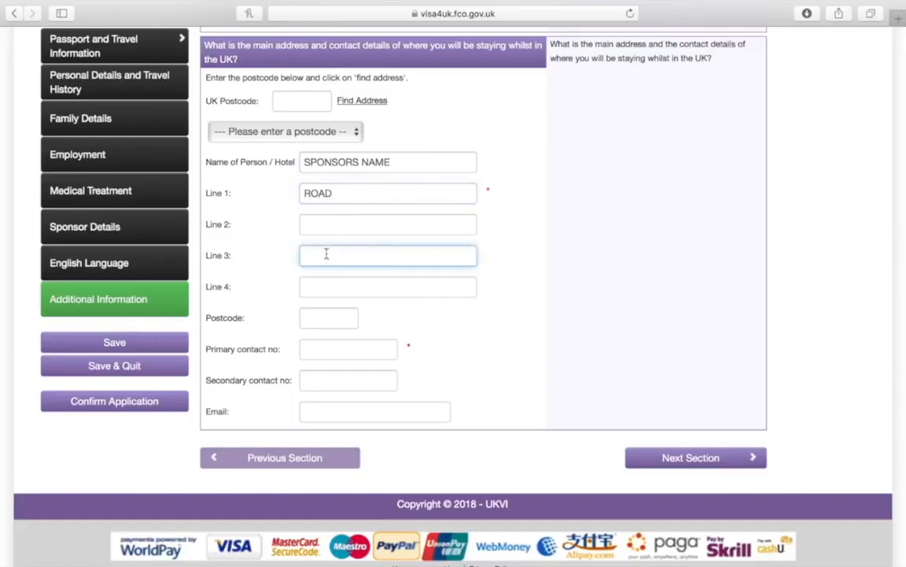
pyautogui.write('COUNTY')
pyautogui.click(320, 287)
pyautogui.write('UNIT')
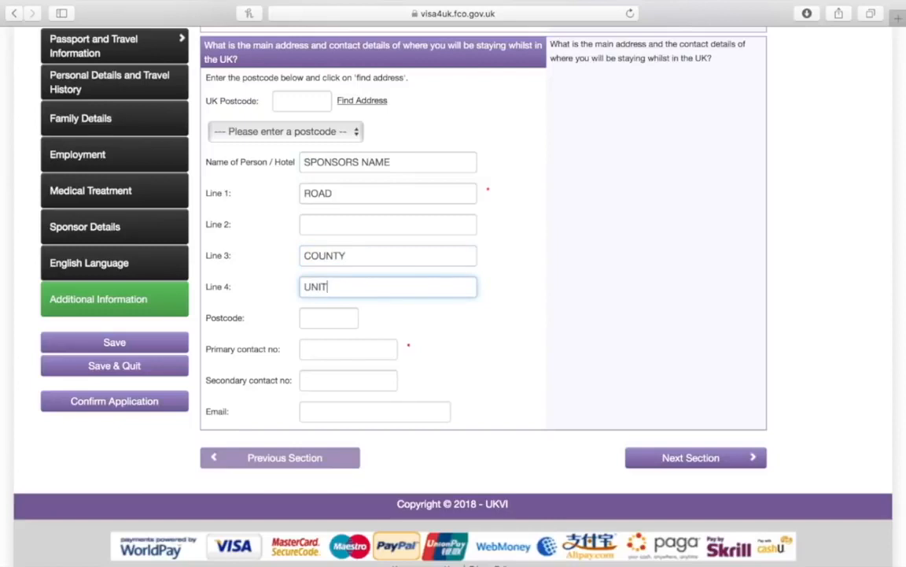
pyautogui.write('ED KINGDOM')
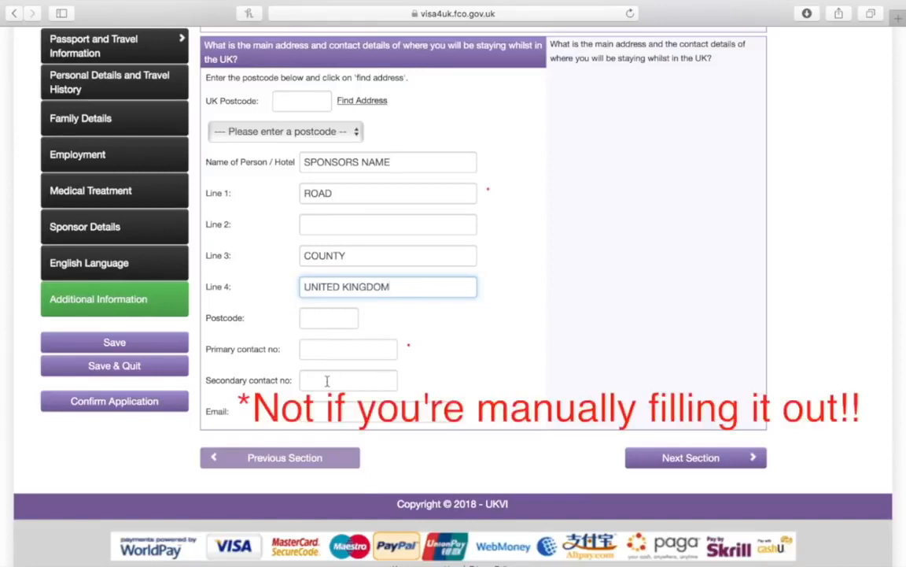
# Fill in the sponsor's contact phone number and e-mail, then go to the next section
pyautogui.click(326, 347)
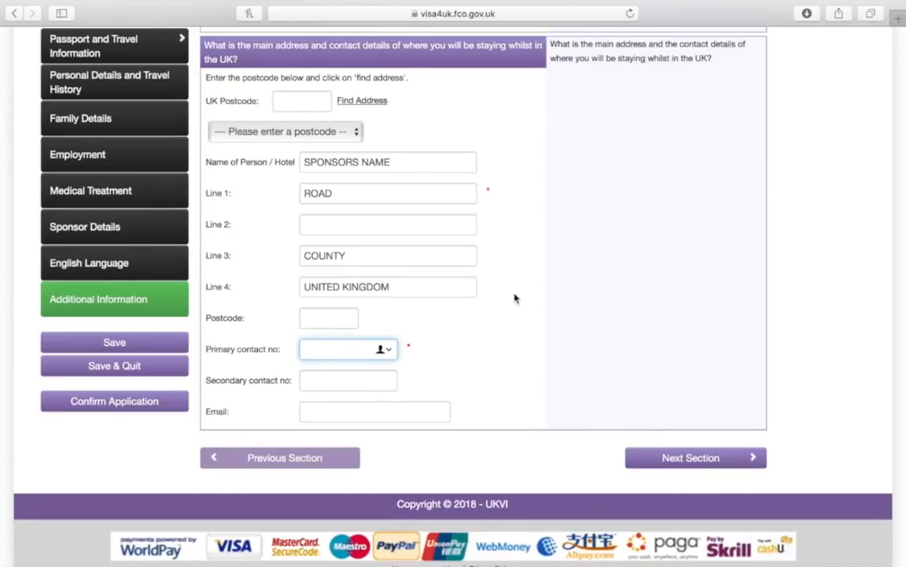
pyautogui.write('00447325819')
pyautogui.click(369, 412)
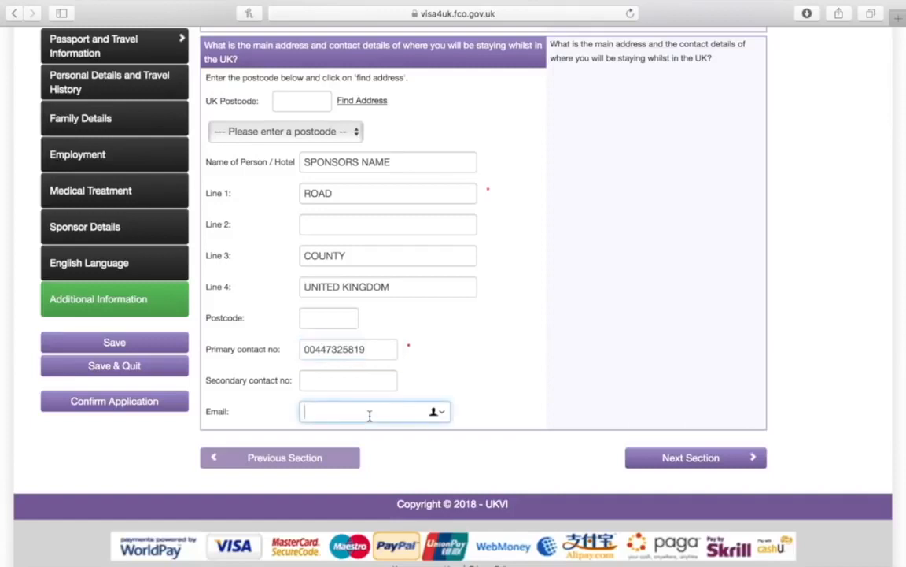
pyautogui.write('SPONSO')
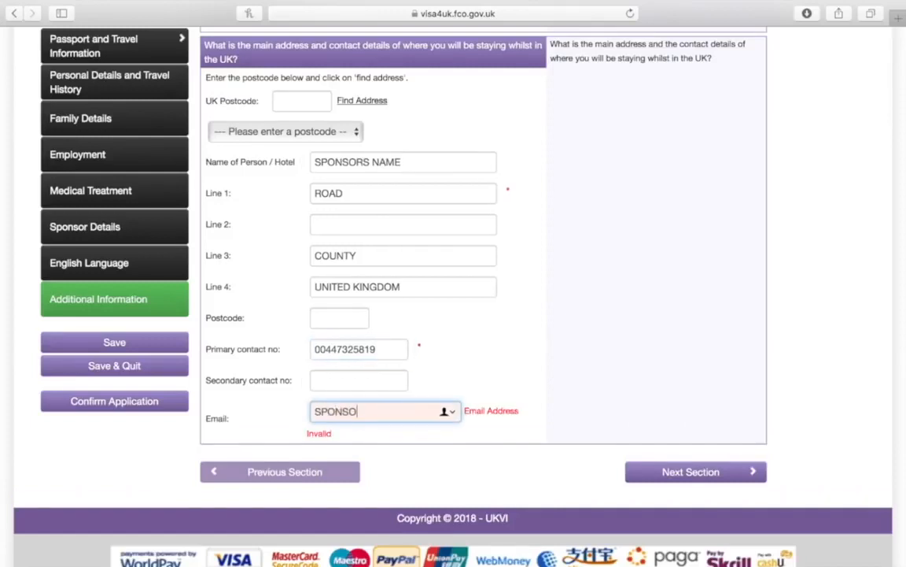
pyautogui.write('RSEMA')
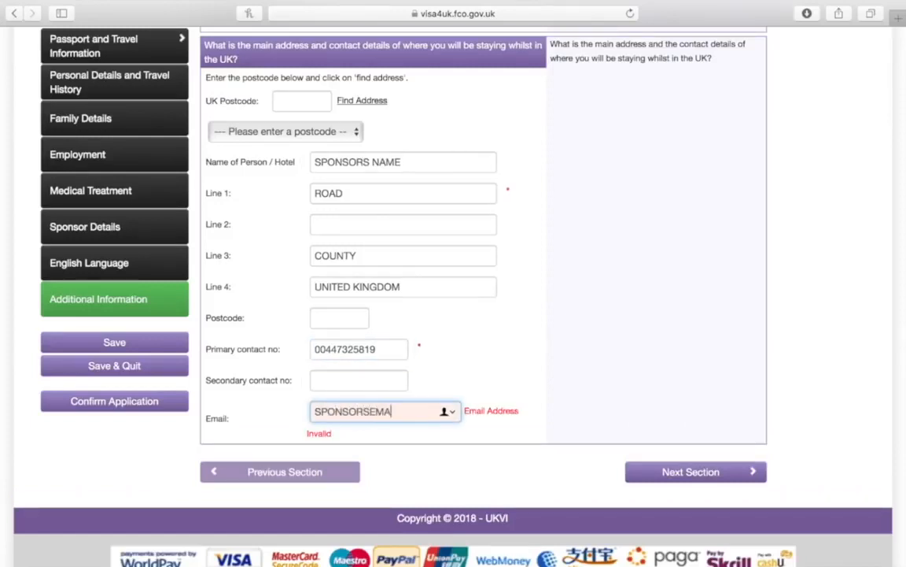
pyautogui.write('IL@GMAIL.COM')
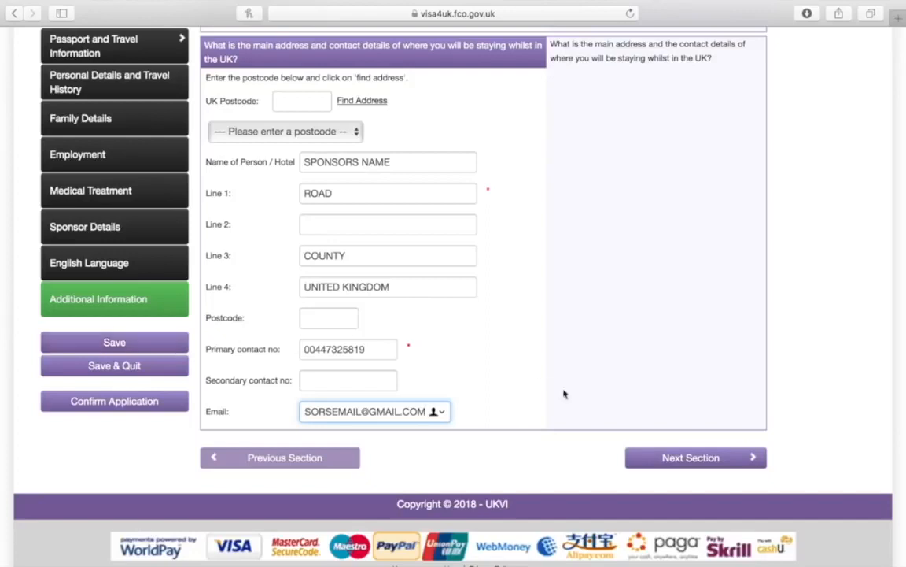
pyautogui.click(648, 458)
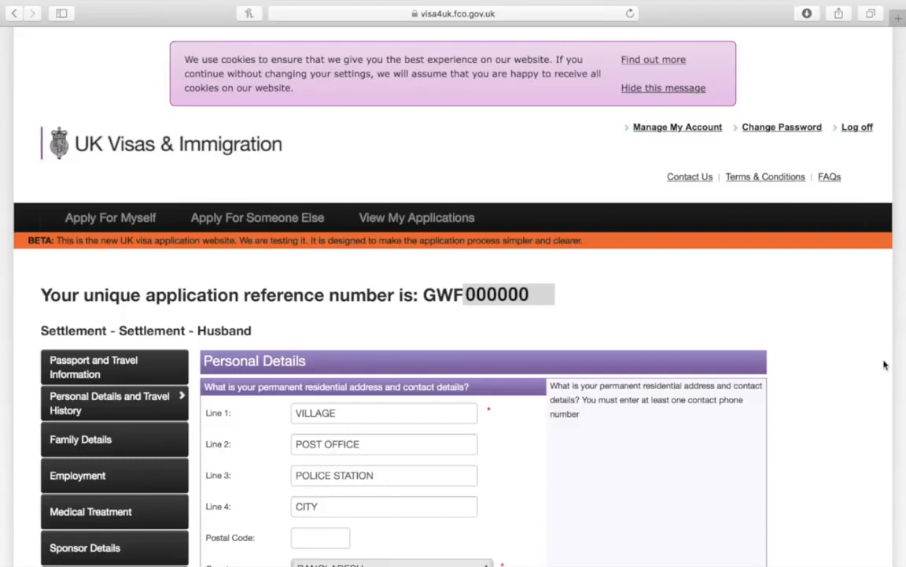
# Enter 72 YEARS, 0 MONTHS as the time lived at the permanent address
pyautogui.scroll(-4, 884, 365)
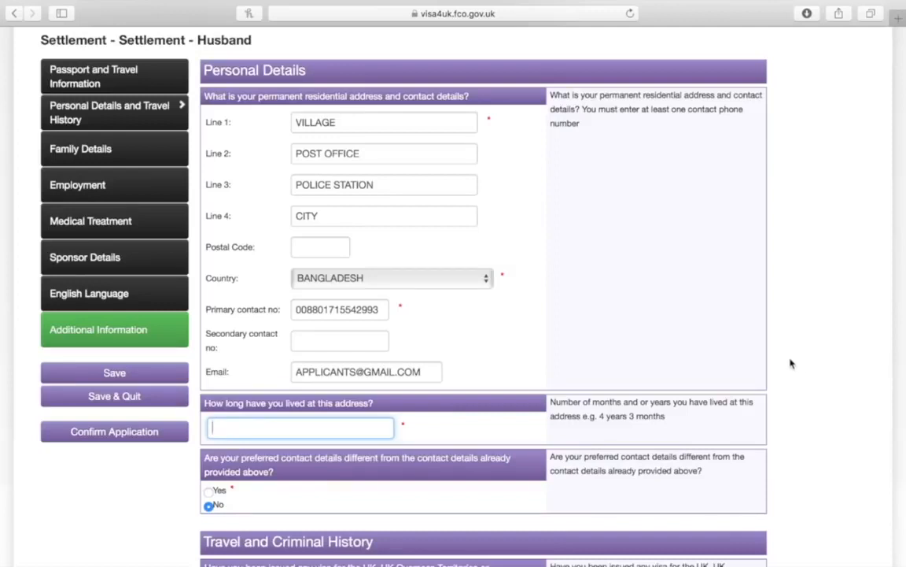
pyautogui.scroll(-2, 790, 362)
pyautogui.scroll(-5, 792, 359)
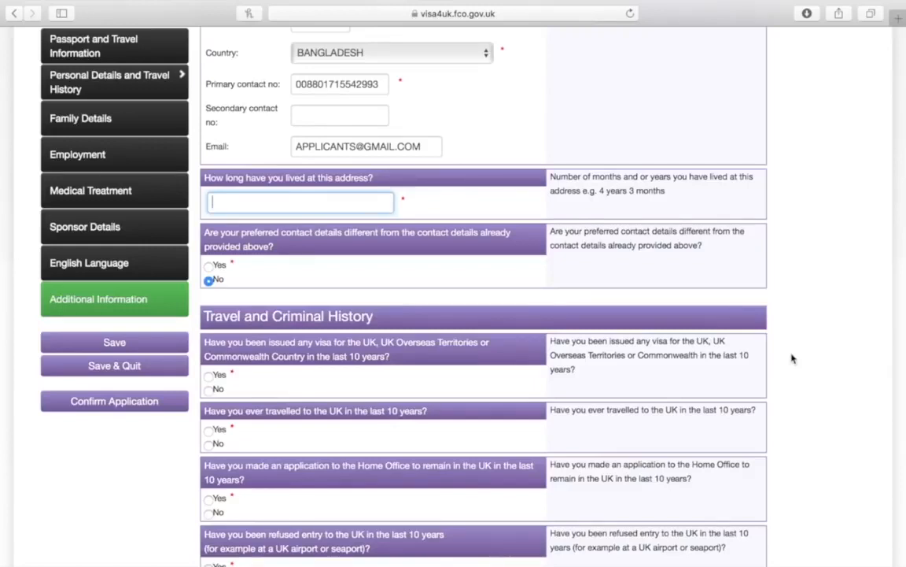
pyautogui.write('72 YEARS')
pyautogui.write(', 0 MONTHS')
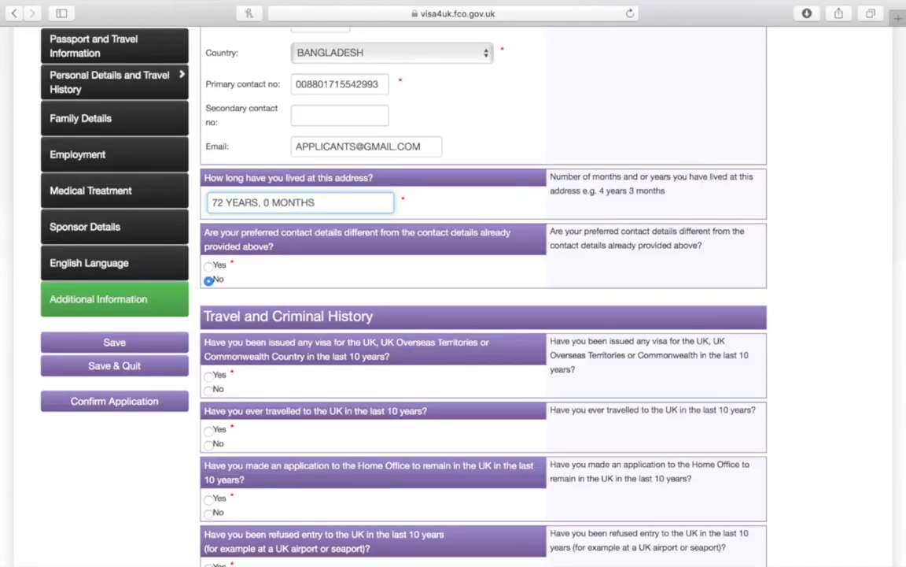
pyautogui.scroll(-2, 782, 355)
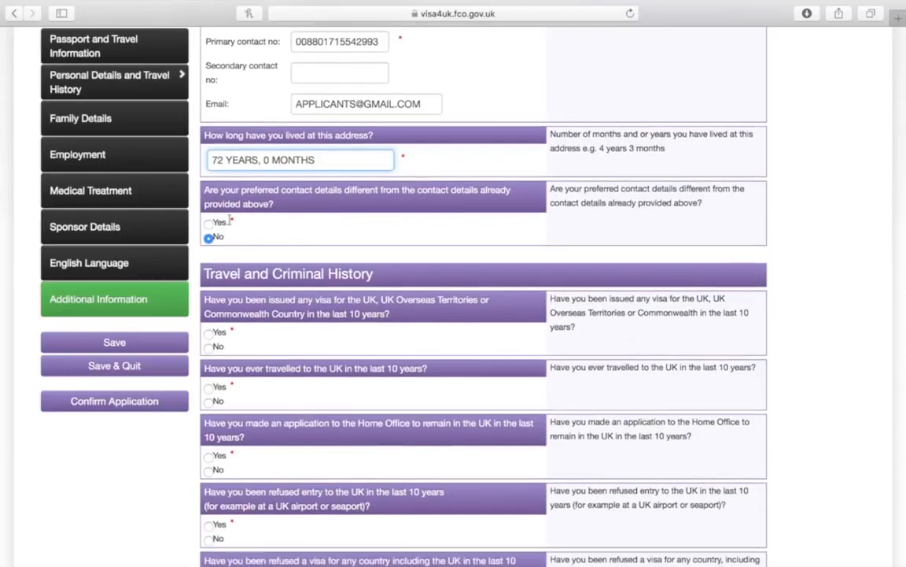
# Give BENGALI AND ENGLISH as the interview language and continue to Family Details
pyautogui.scroll(-4, 242, 231)
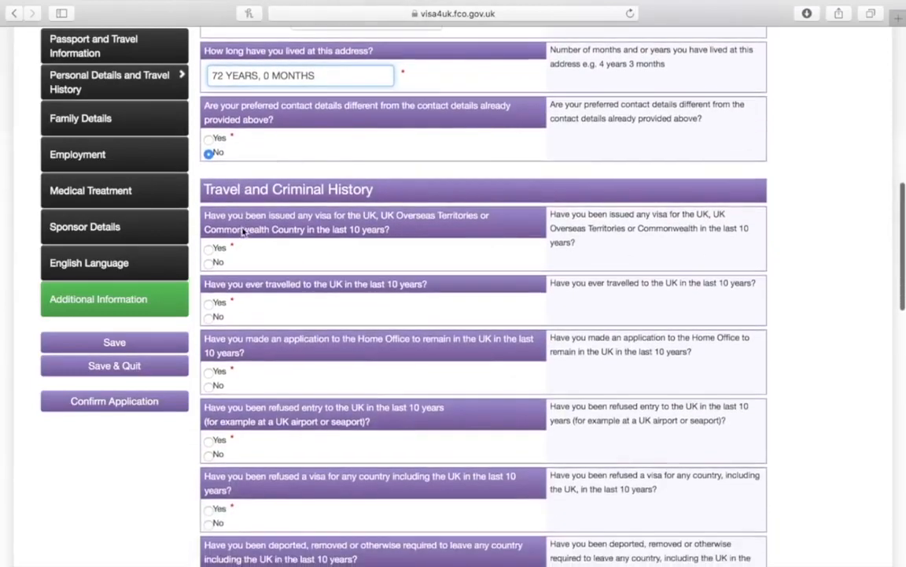
pyautogui.scroll(-5, 242, 226)
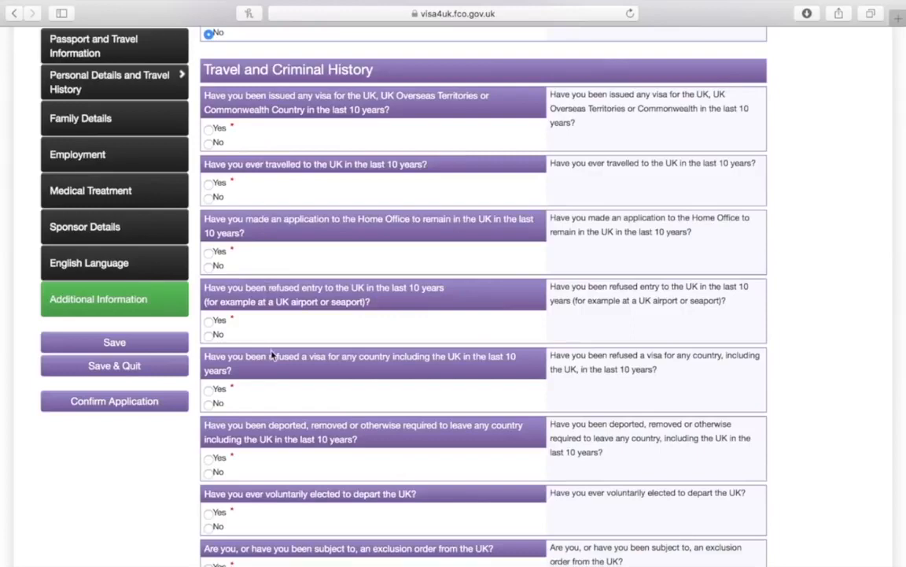
pyautogui.scroll(-6, 273, 351)
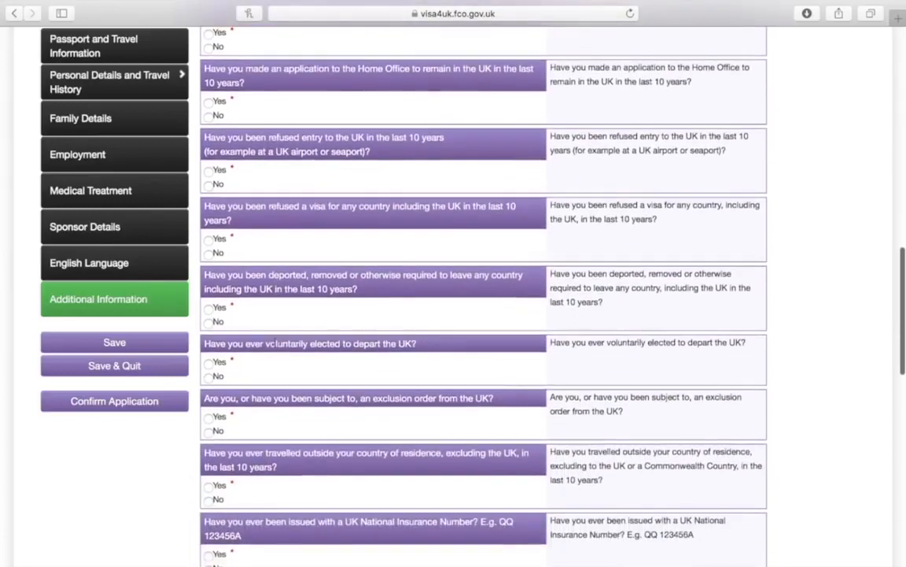
pyautogui.scroll(-10, 275, 345)
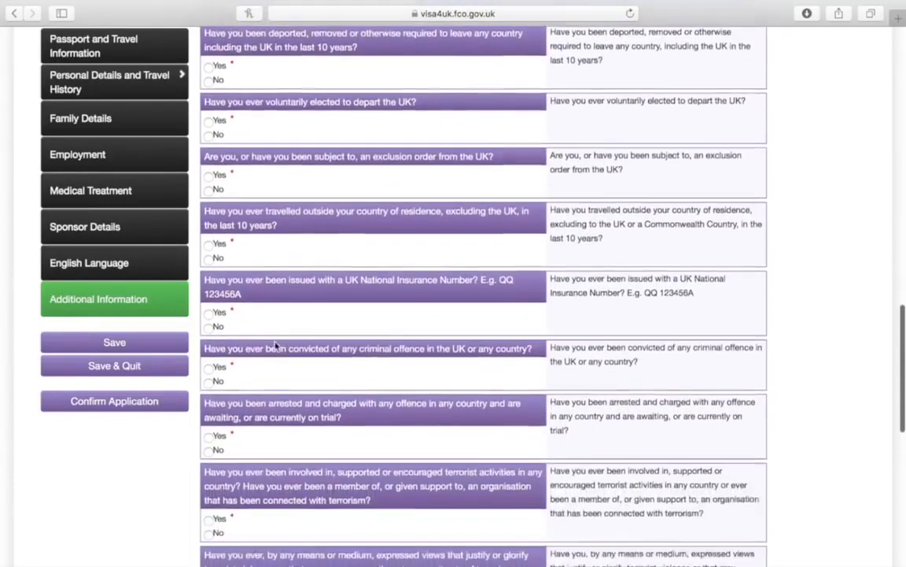
pyautogui.scroll(-13, 276, 344)
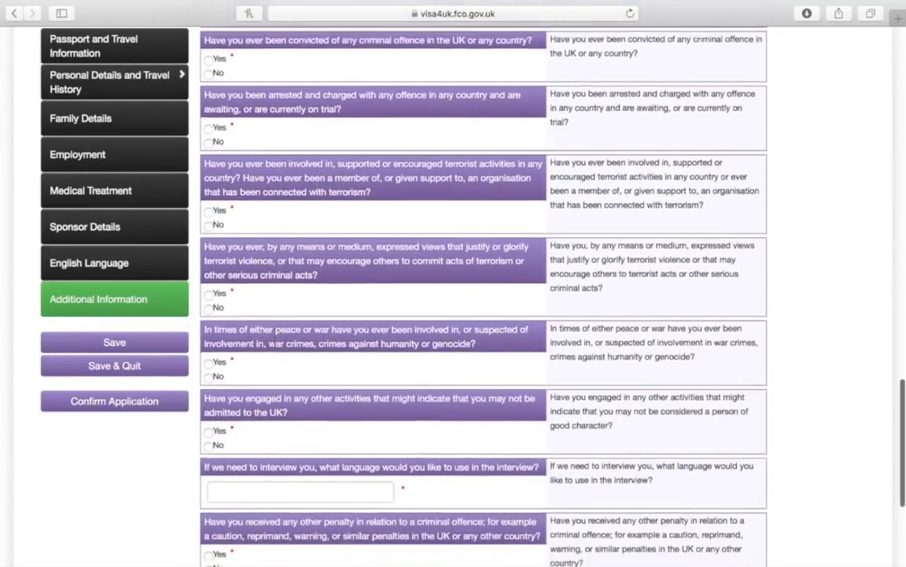
pyautogui.scroll(-10, 275, 345)
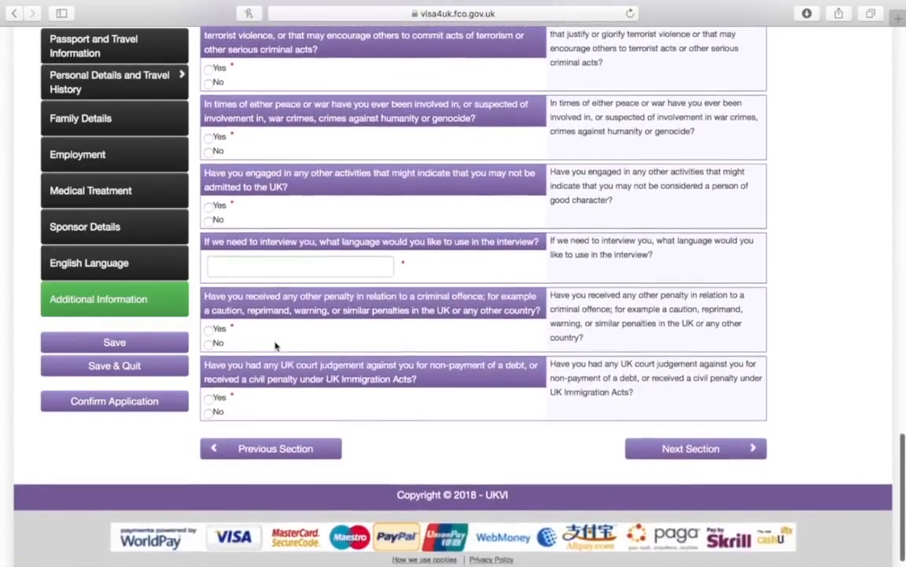
pyautogui.click(275, 263)
pyautogui.write('BEN')
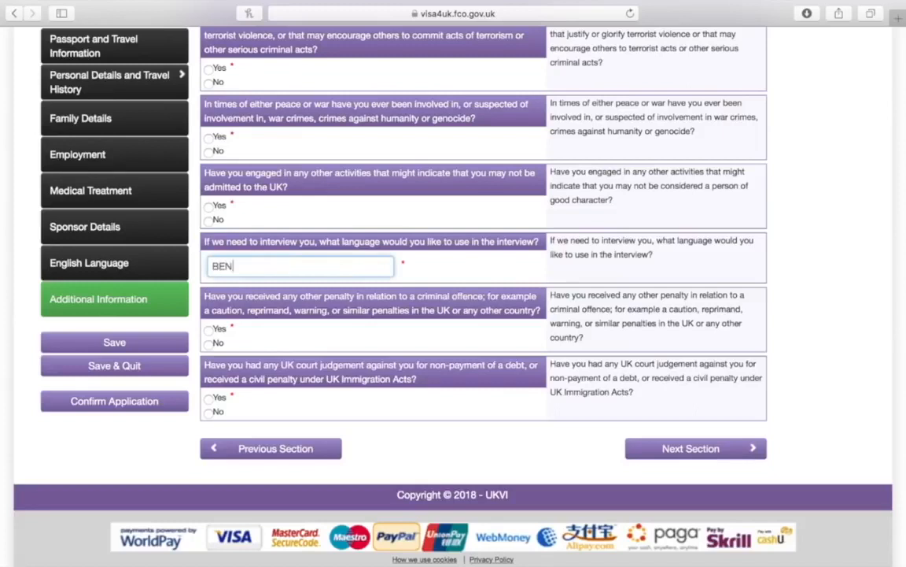
pyautogui.write('GALI AND ENGLISH')
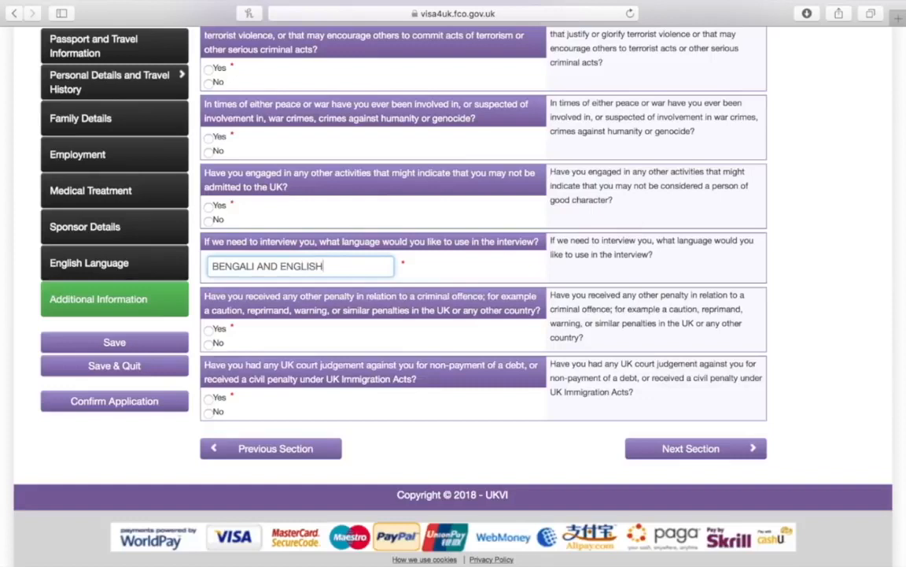
pyautogui.scroll(-1, 276, 265)
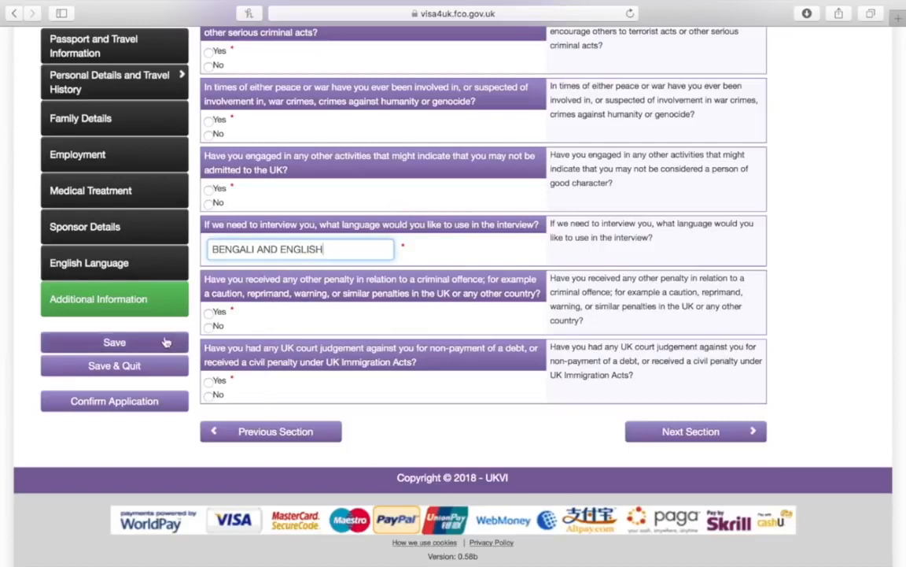
pyautogui.click(691, 429)
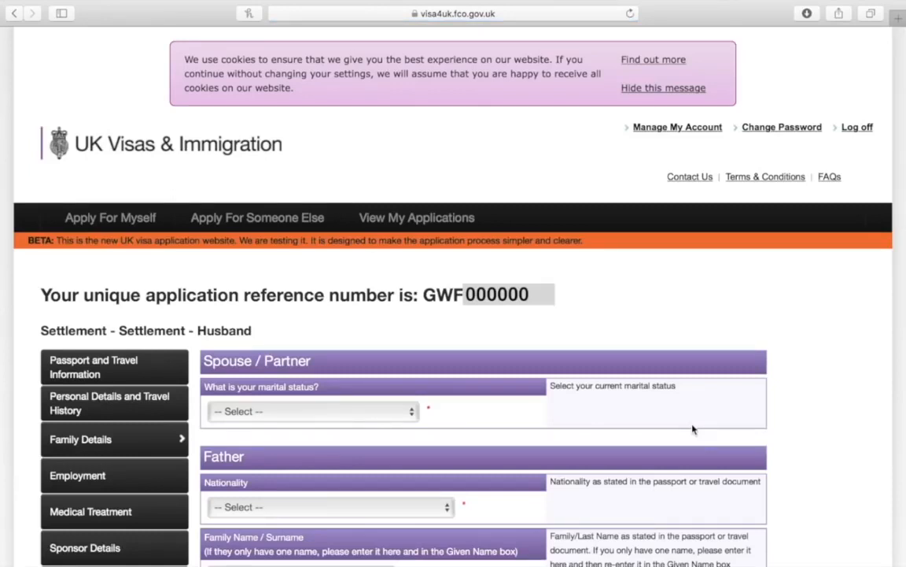
# Choose Married / Civil Partner as the applicant's marital status
pyautogui.scroll(-5, 693, 430)
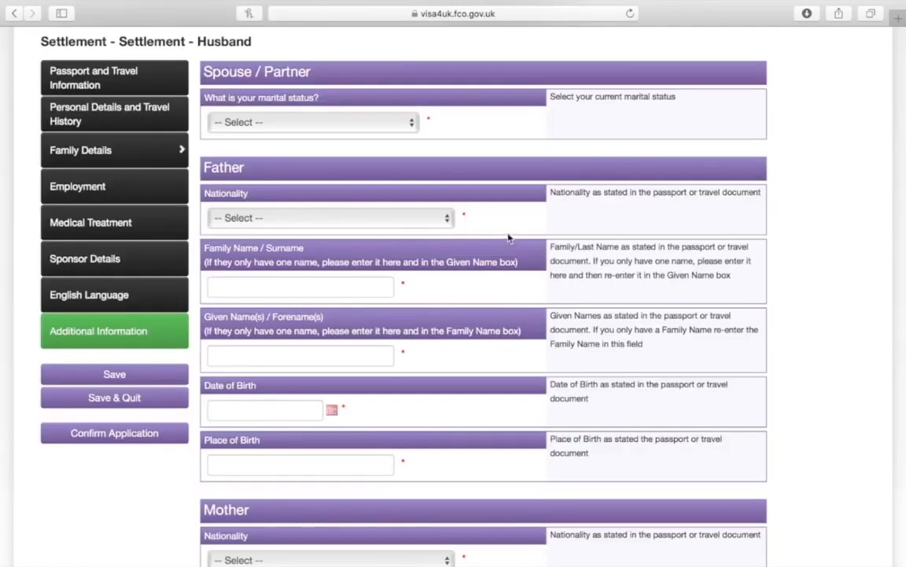
pyautogui.click(417, 122)
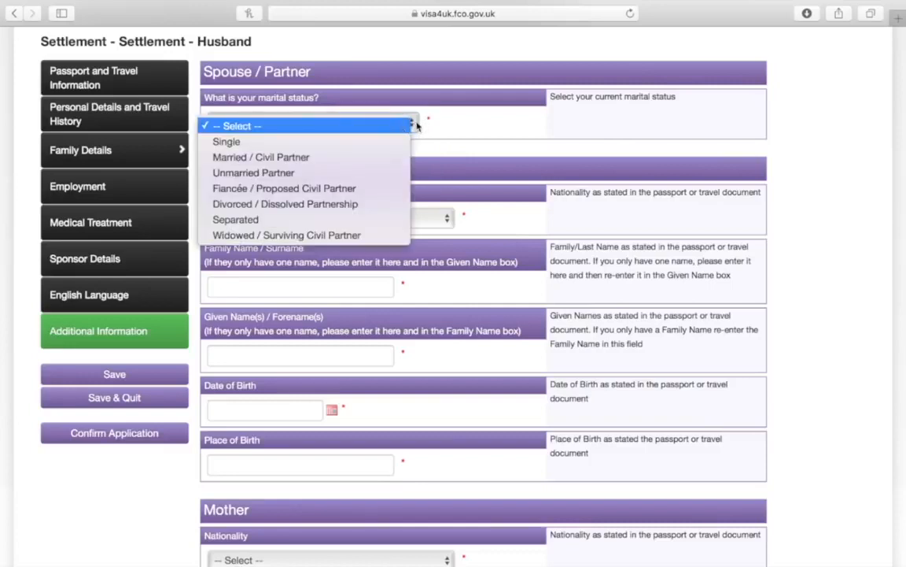
pyautogui.click(393, 157)
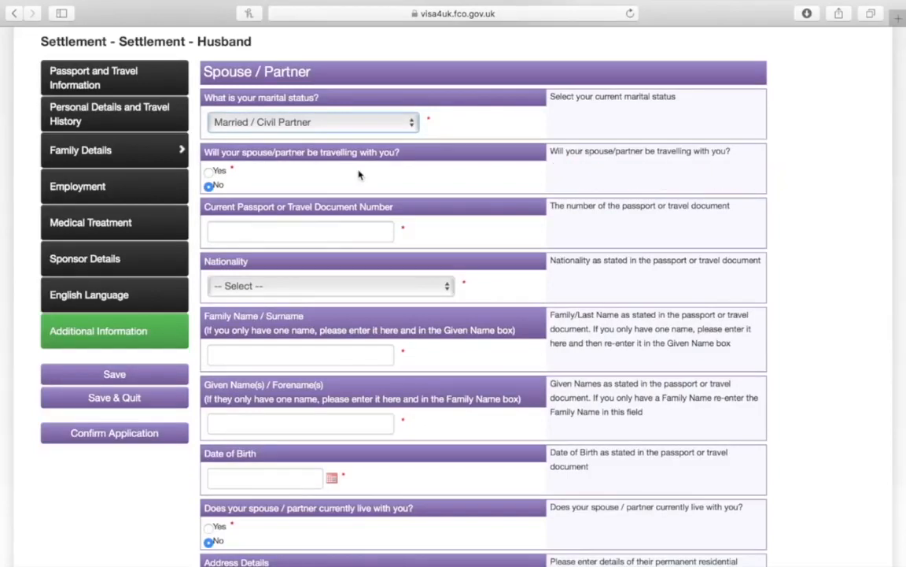
pyautogui.click(303, 228)
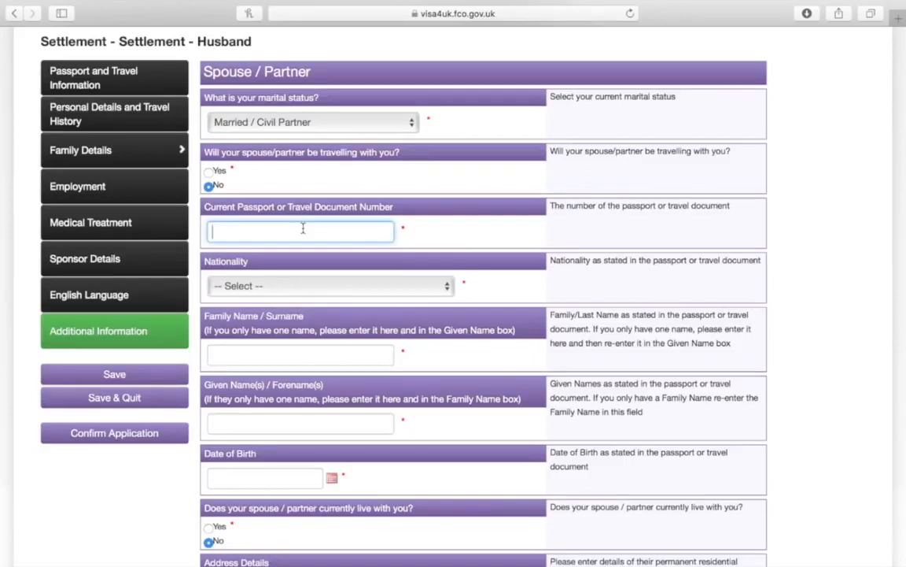
# Set the spouse's nationality to UNITED KINGDOM
pyautogui.scroll(-3, 303, 228)
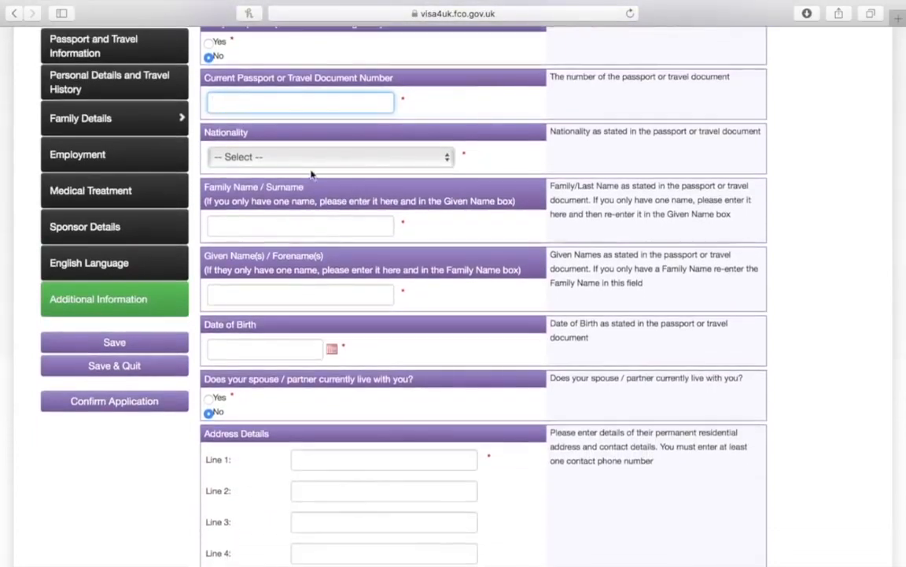
pyautogui.click(291, 157)
pyautogui.scroll(-3, 295, 275)
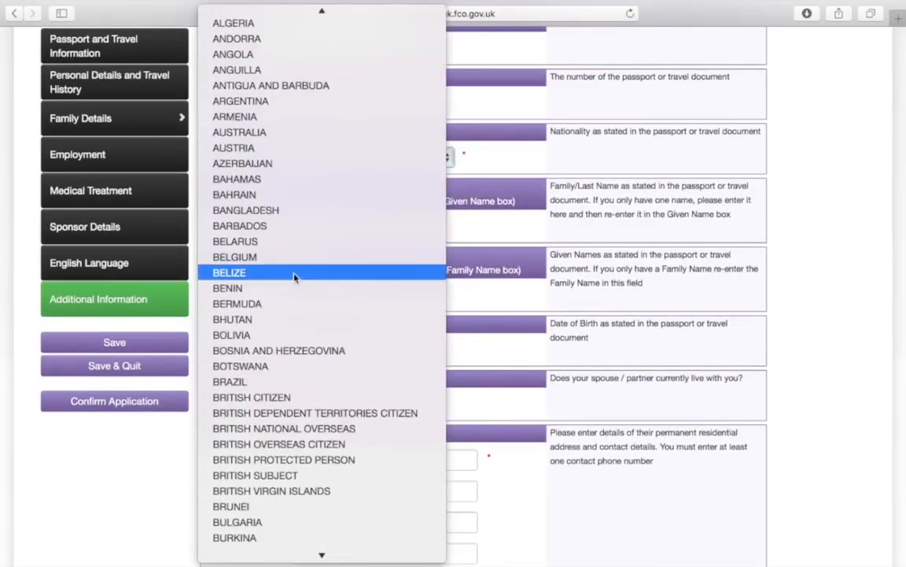
pyautogui.scroll(-15, 295, 276)
pyautogui.scroll(-20, 295, 276)
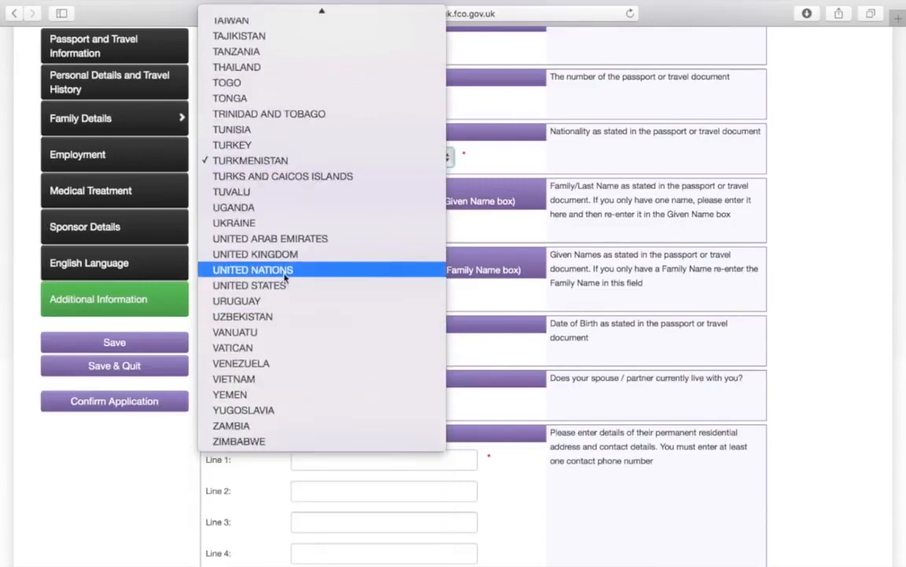
pyautogui.click(281, 255)
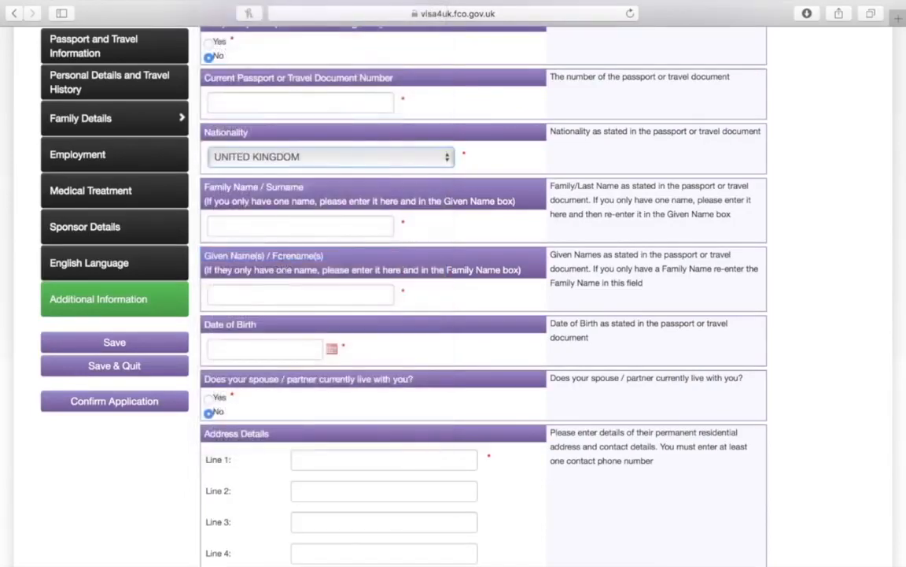
# Enter the spouse's family name SPONSORS SURNAME and given names SPONSORSS FORENAME
pyautogui.scroll(-1, 262, 226)
pyautogui.click(290, 199)
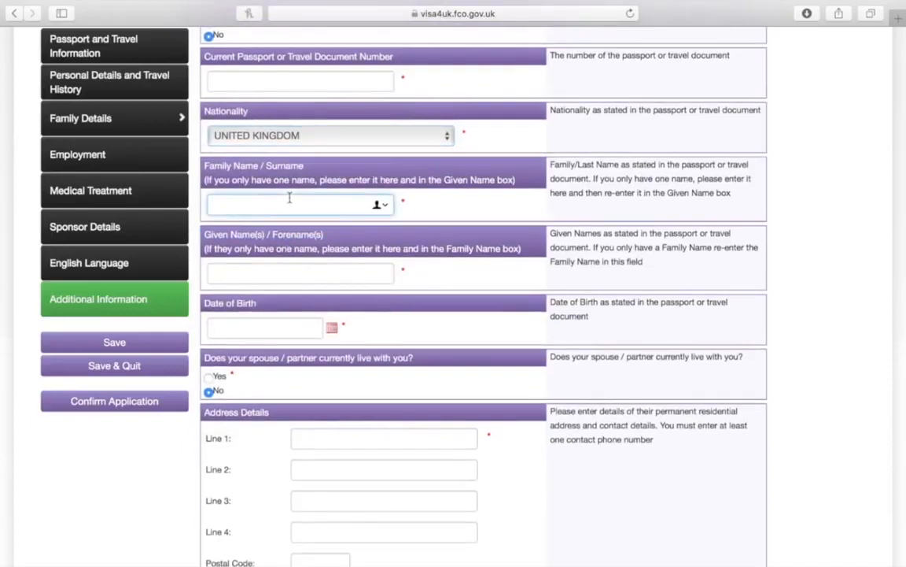
pyautogui.write('SPONSORS S')
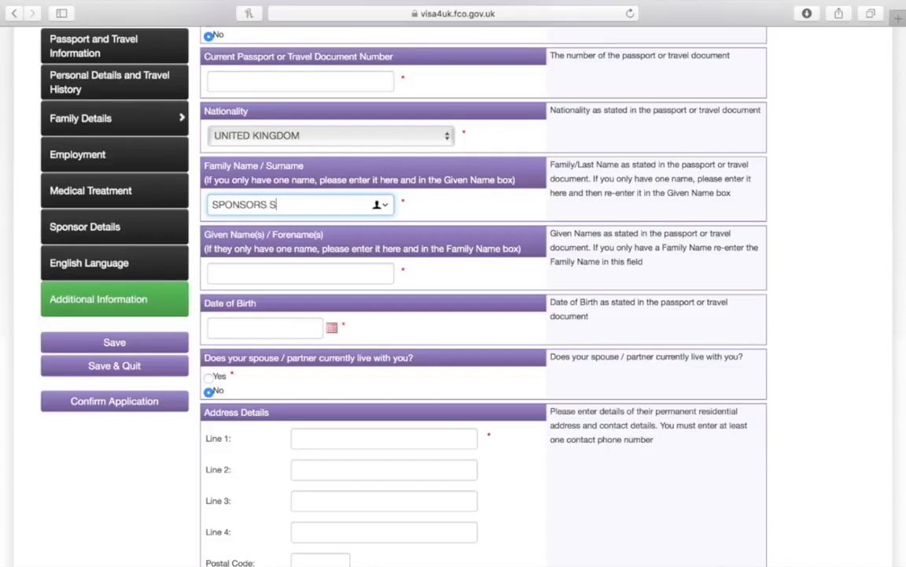
pyautogui.write('URNAME')
pyautogui.click(262, 277)
pyautogui.write('SP')
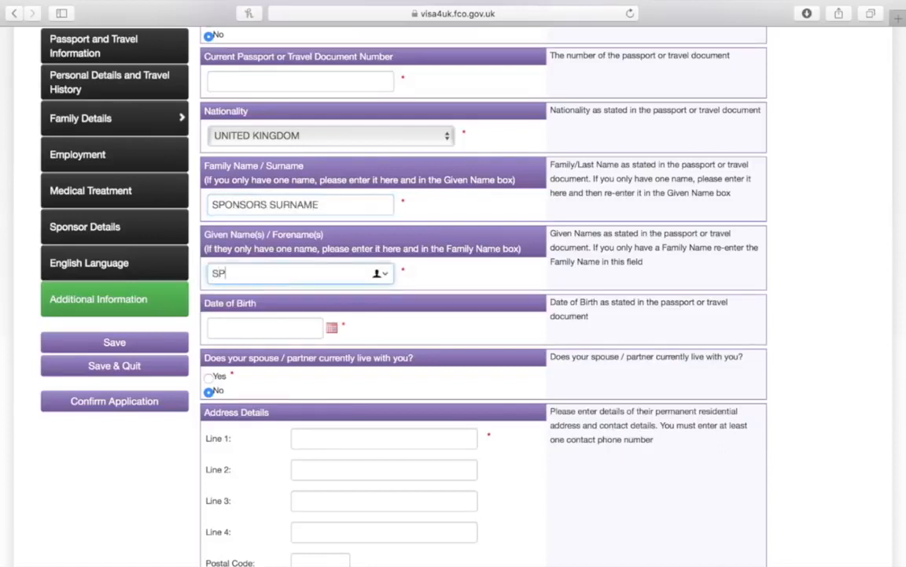
pyautogui.write('ONSORSS FORENAMW')
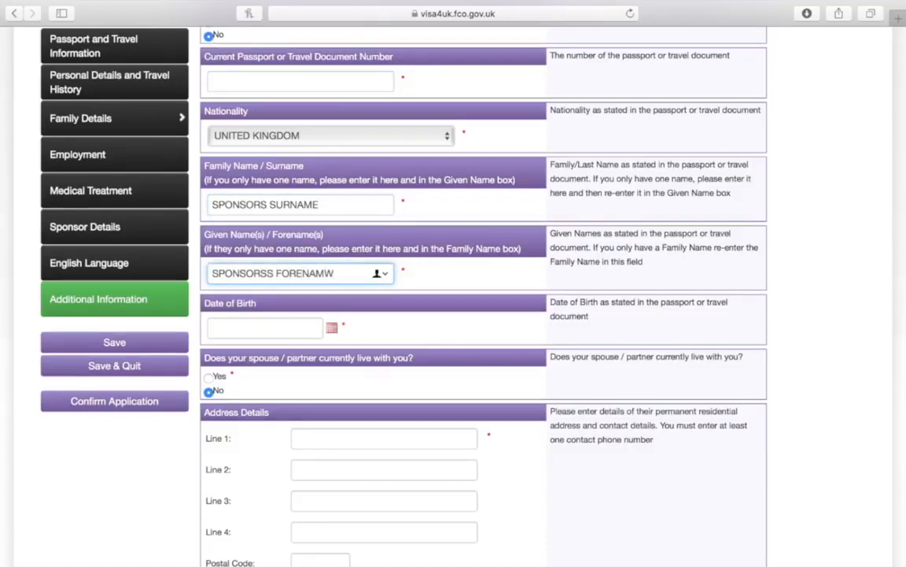
pyautogui.press('BackSpace')
pyautogui.write('E')
pyautogui.scroll(-5, 483, 299)
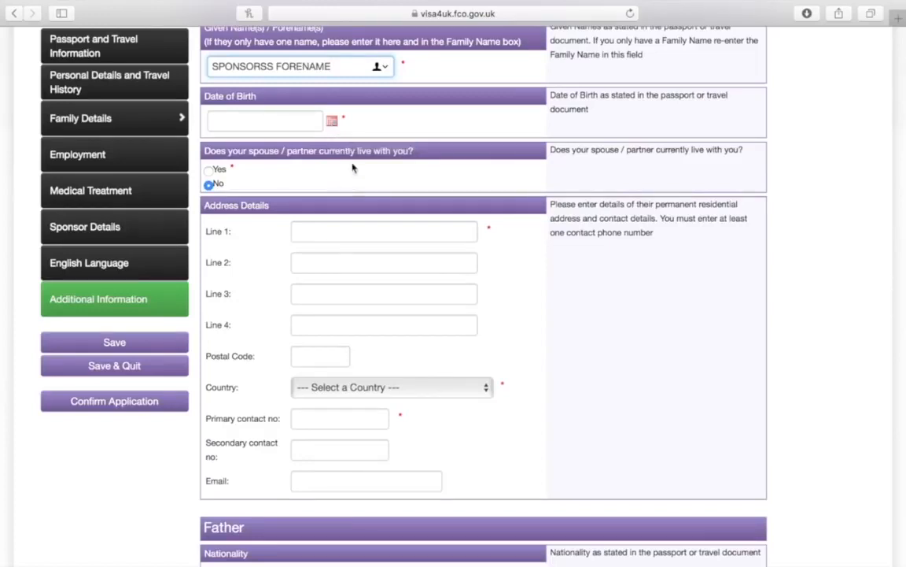
pyautogui.scroll(-2, 352, 167)
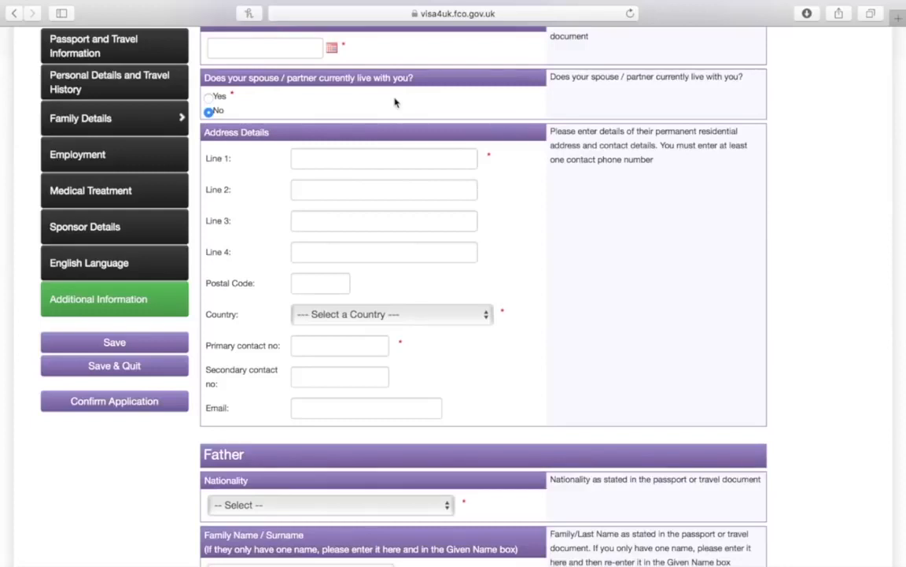
# Fill in the spouse's address with ROAD, COUNTY and country UNITED KINGDOM
pyautogui.scroll(-2, 395, 102)
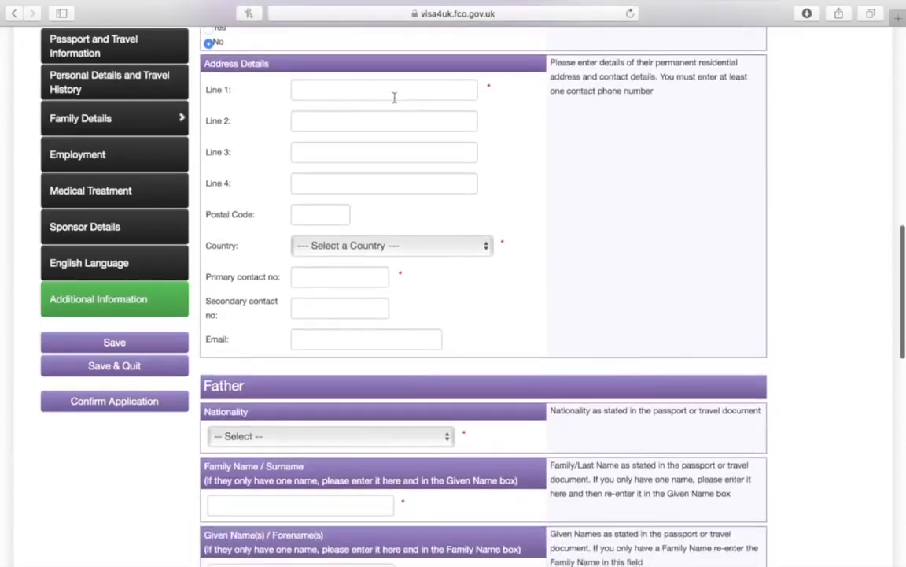
pyautogui.click(395, 97)
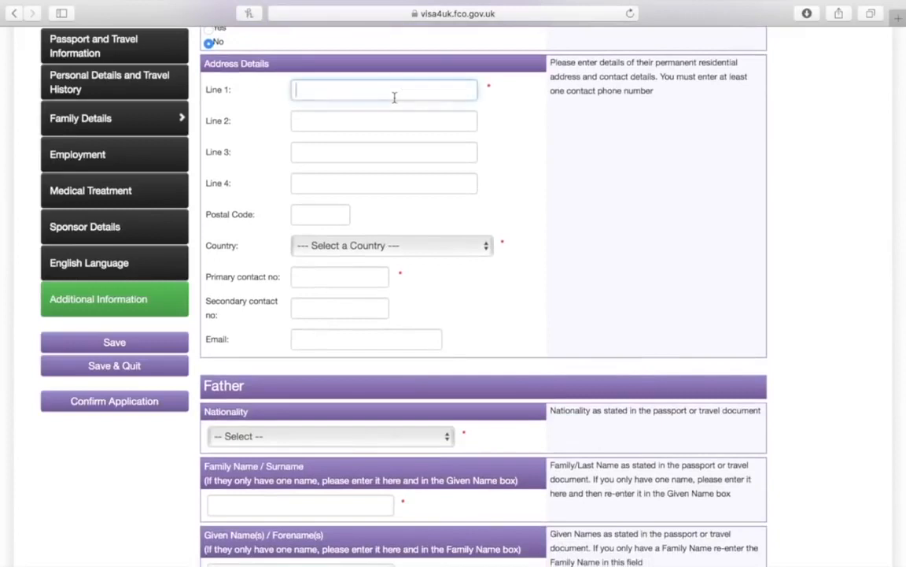
pyautogui.write('ROAD')
pyautogui.click(303, 152)
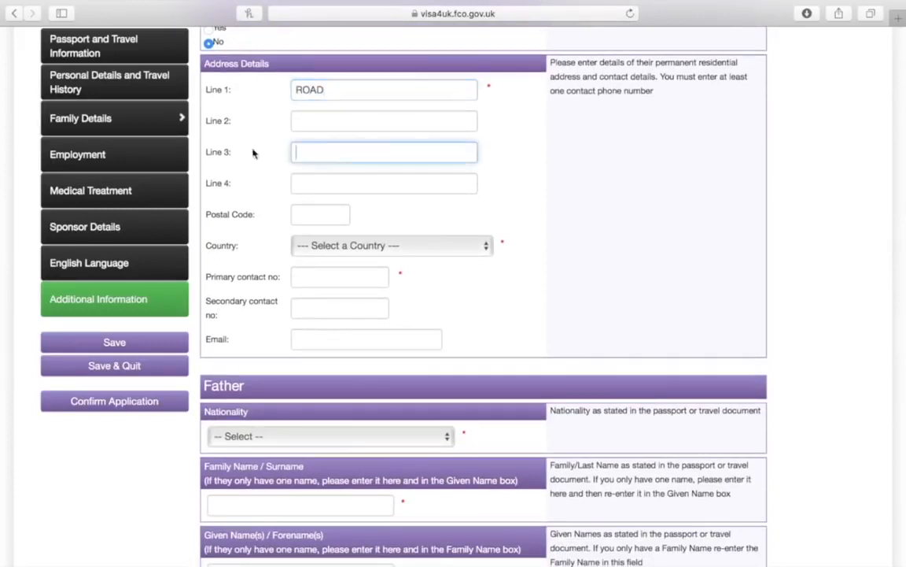
pyautogui.click(295, 185)
pyautogui.write('COU')
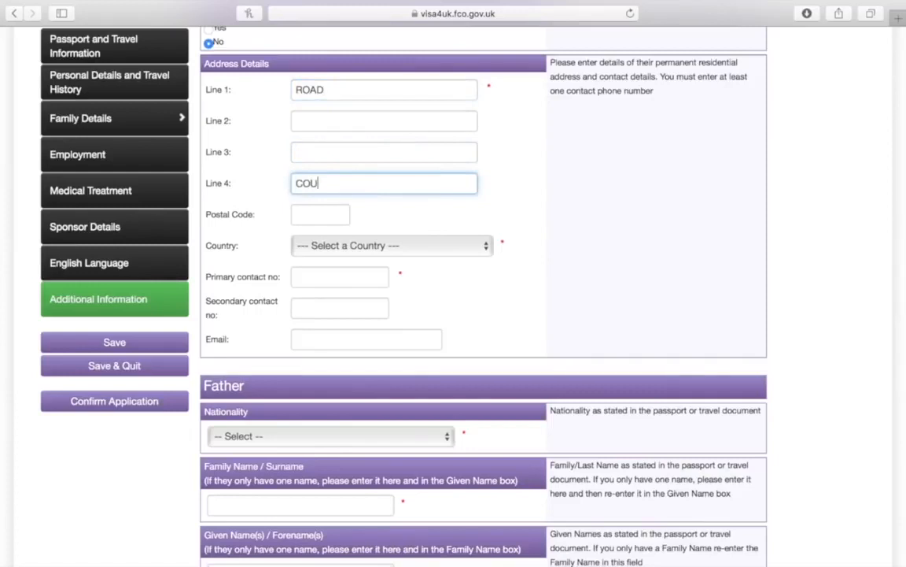
pyautogui.write('NTY')
pyautogui.press('Tab')
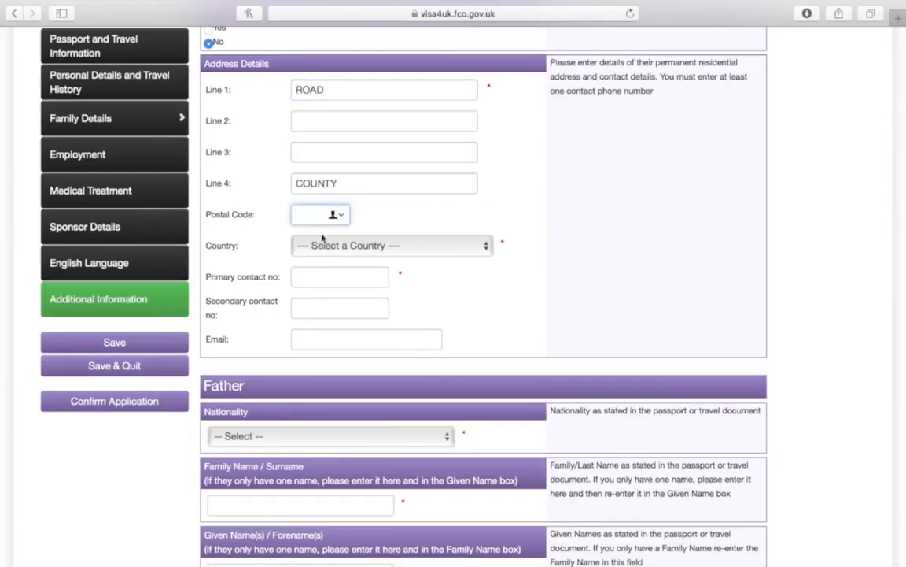
pyautogui.click(323, 245)
pyautogui.scroll(-20, 340, 409)
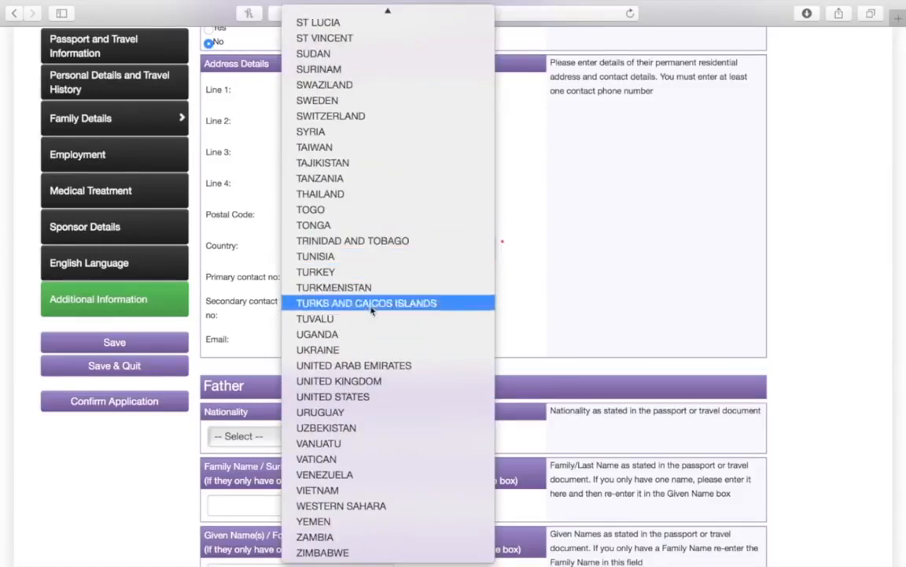
pyautogui.click(375, 381)
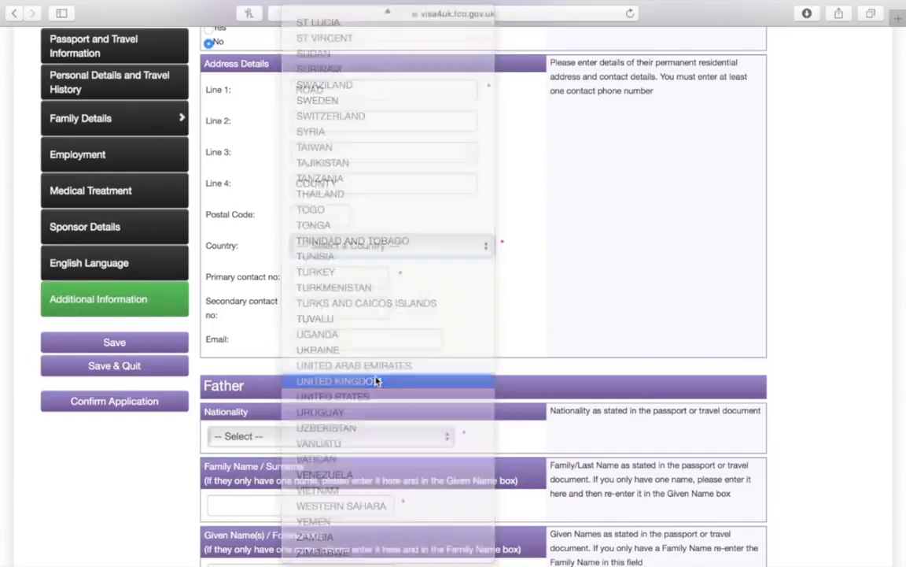
# Enter the spouse's primary contact phone number
pyautogui.click(349, 276)
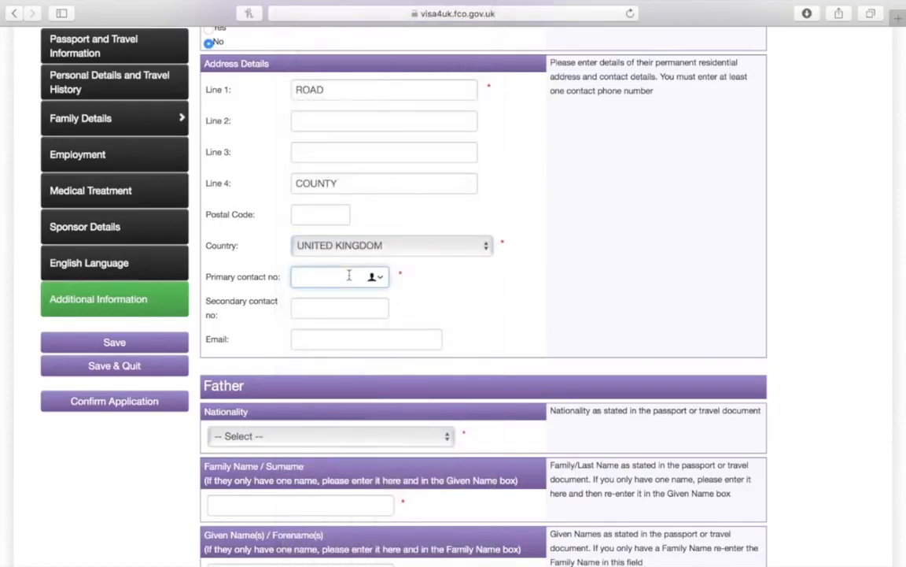
pyautogui.write('00447325819')
pyautogui.scroll(-3, 350, 259)
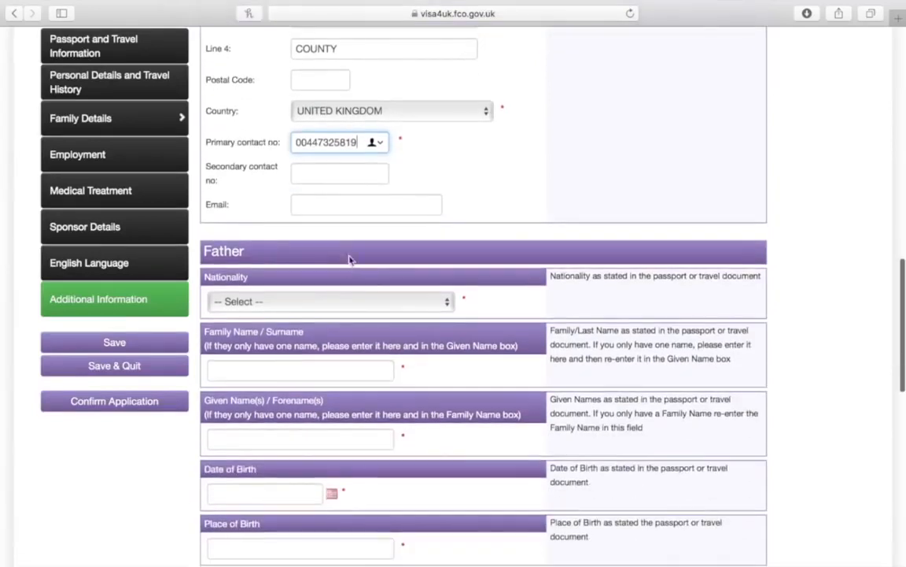
# Fill in the sponsor's e-mail address, correcting it to a valid .COM ending
pyautogui.click(358, 205)
pyautogui.write('SPONSO')
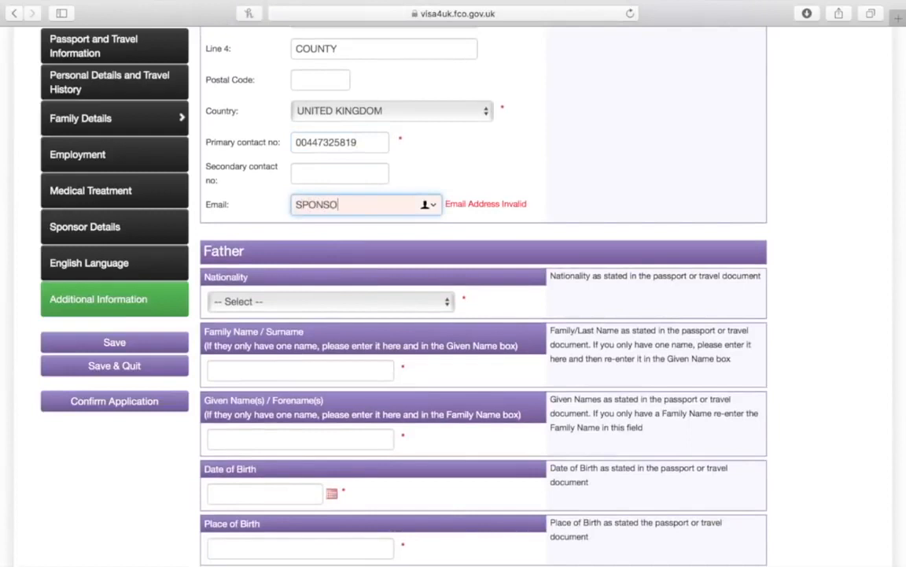
pyautogui.write('RSEMAIL@GMAIL.C')
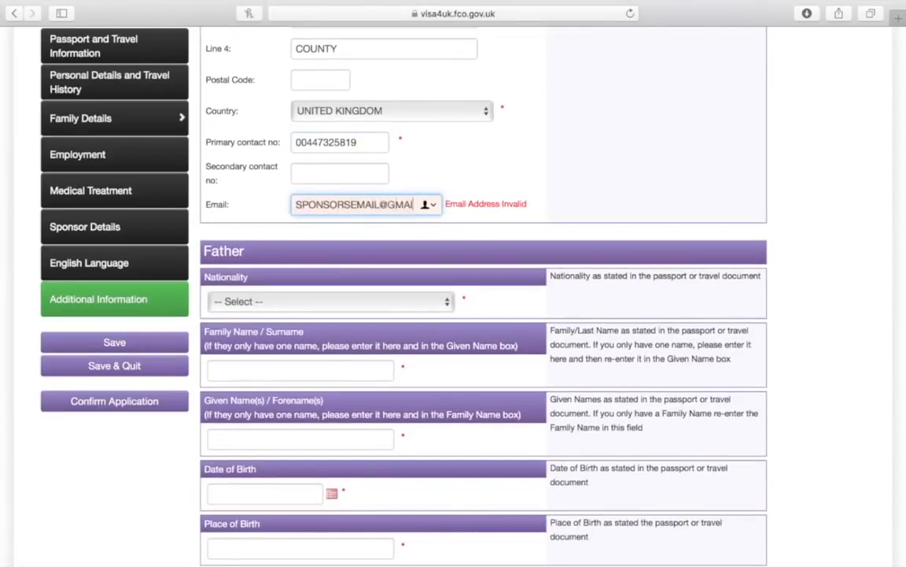
pyautogui.press('BackSpace')
pyautogui.press('BackSpace')
pyautogui.write('.CO')
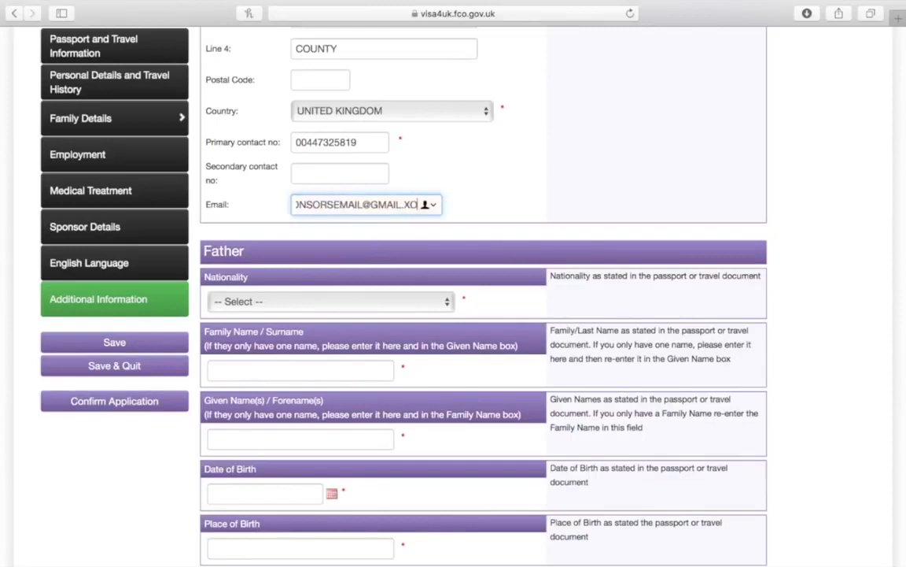
pyautogui.press('BackSpace')
pyautogui.write('OM')
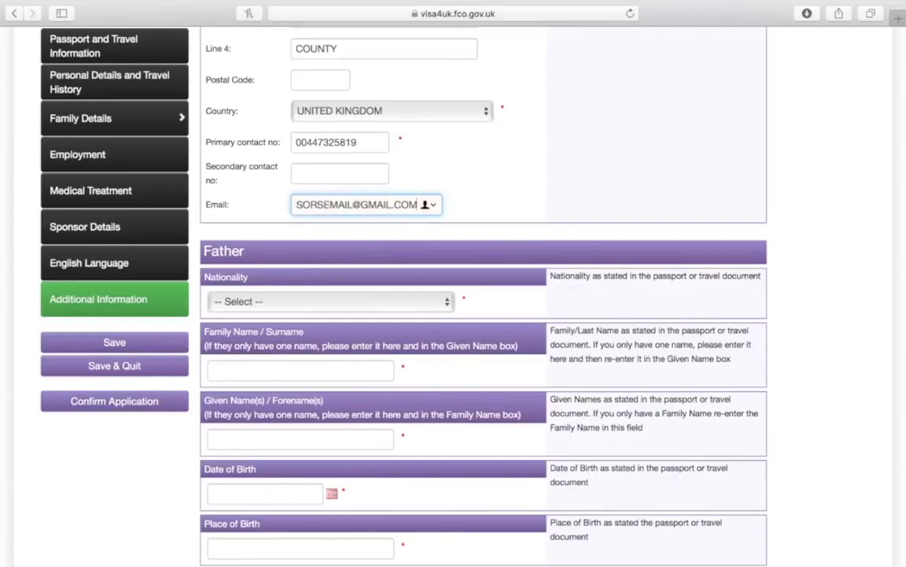
pyautogui.scroll(-4, 483, 299)
pyautogui.scroll(-2, 483, 299)
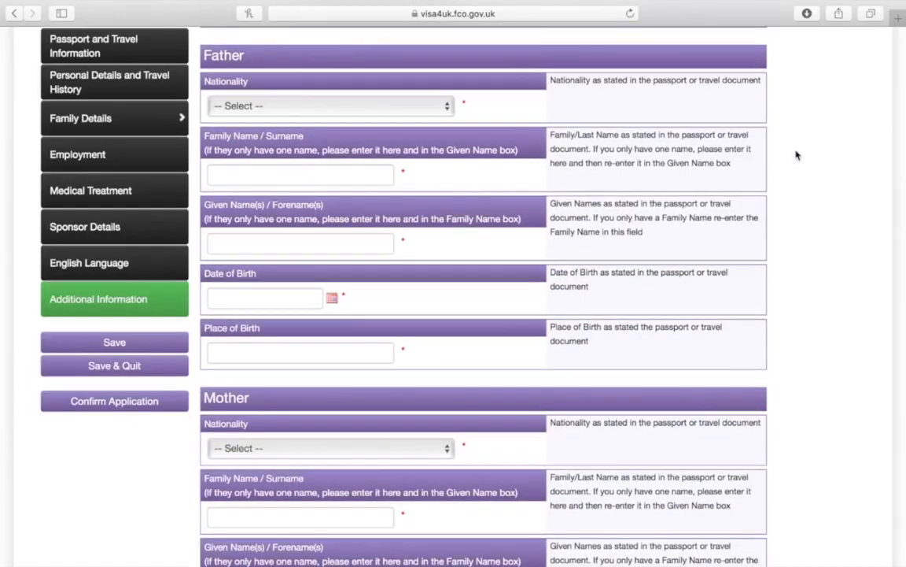
# Set the father's nationality to BANGLADESH with surname FATHER SURNAME and forename FATHERS FORENAME
pyautogui.click(446, 107)
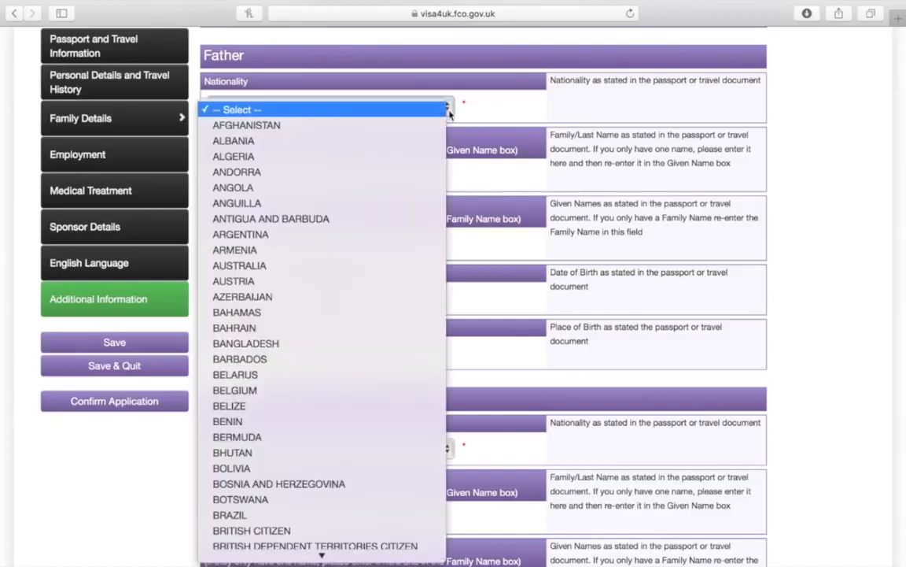
pyautogui.click(332, 343)
pyautogui.click(322, 174)
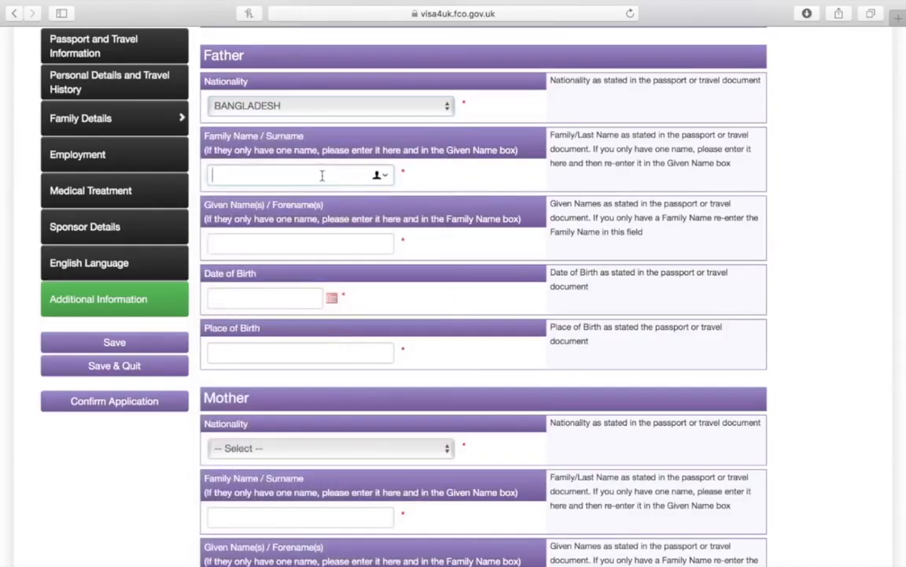
pyautogui.write('FATHER')
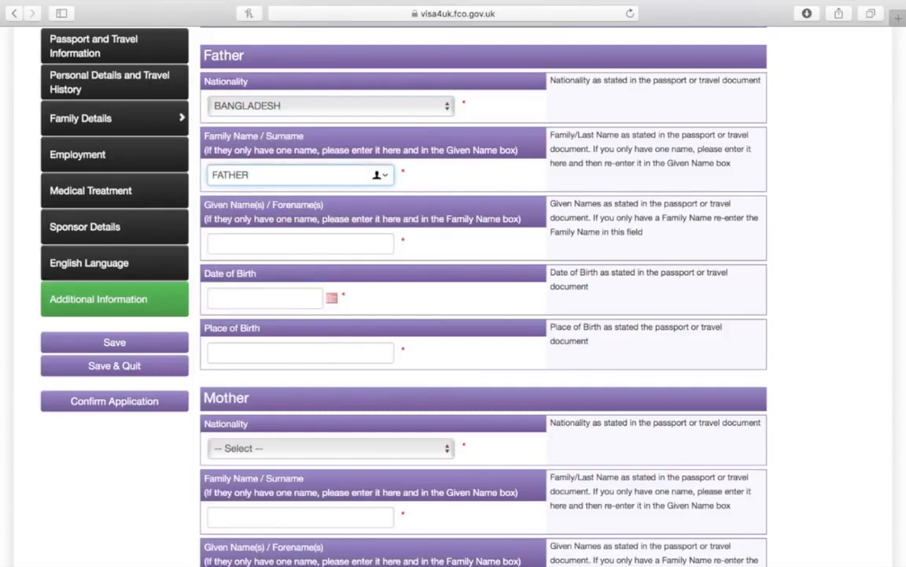
pyautogui.write(' SURNAME')
pyautogui.click(296, 246)
pyautogui.write('FATHERS')
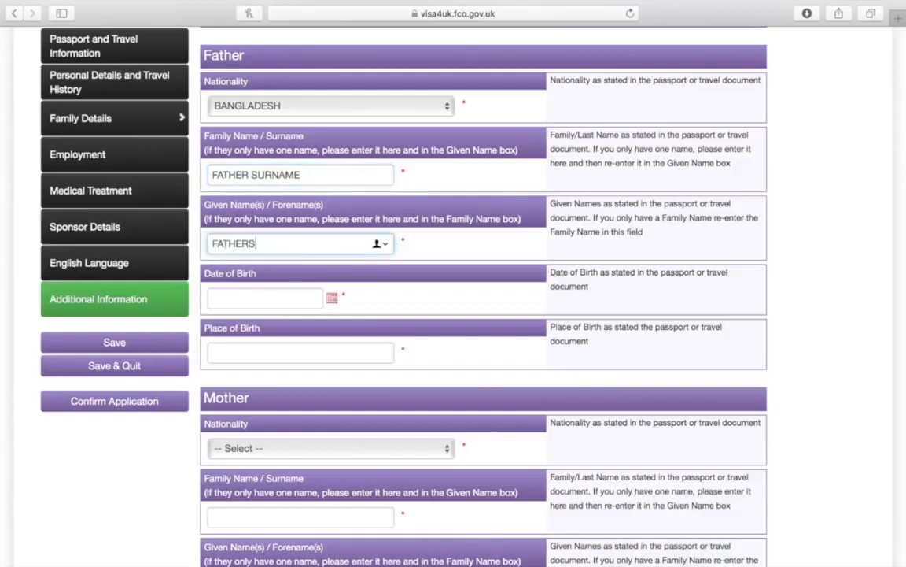
pyautogui.write(' FORENAME')
# Leave the father's birth date blank and enter CITY as his place of birth
pyautogui.click(333, 299)
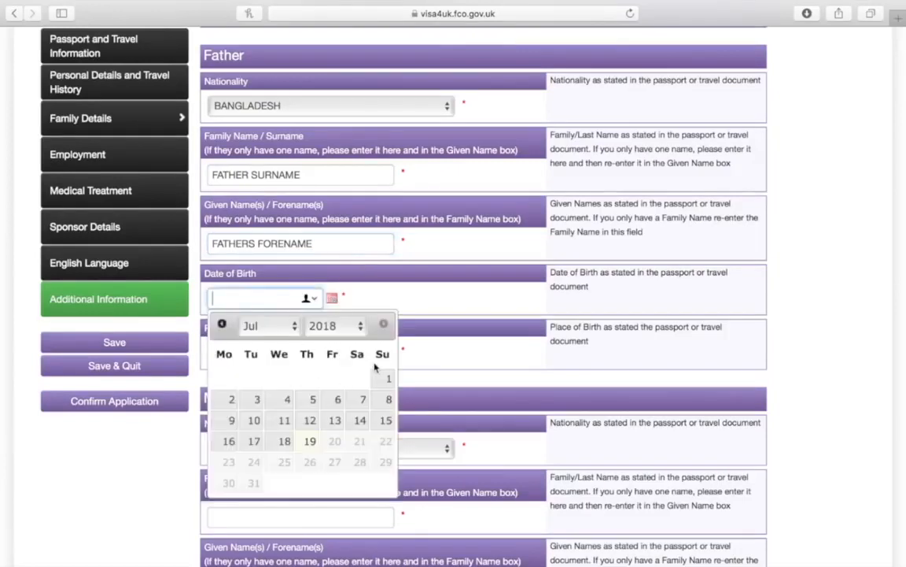
pyautogui.click(457, 293)
pyautogui.scroll(-5, 461, 273)
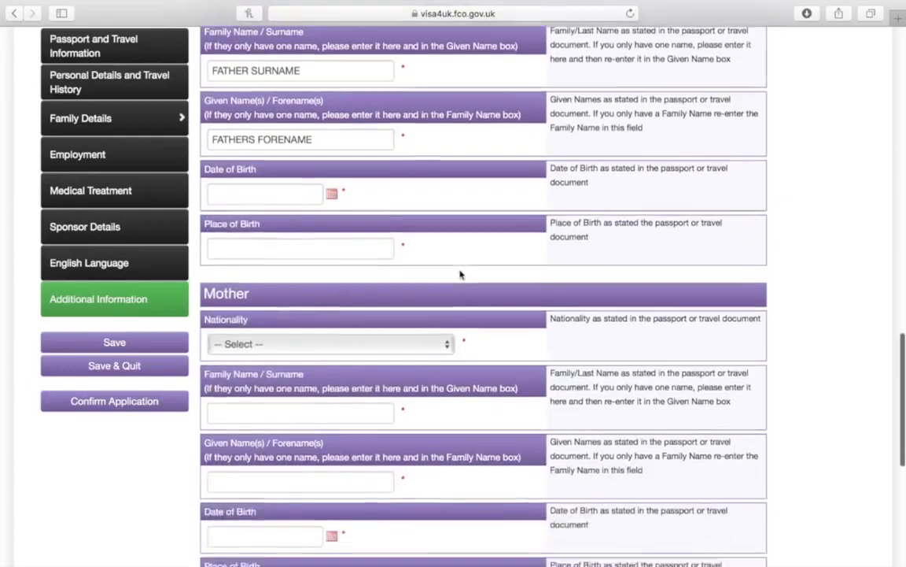
pyautogui.click(386, 178)
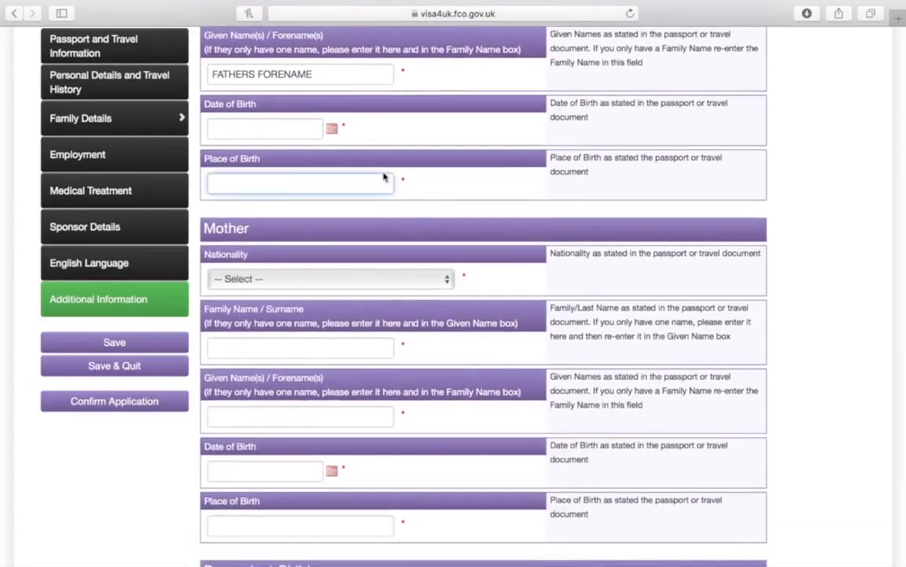
pyautogui.write('CITY')
pyautogui.scroll(-5, 483, 283)
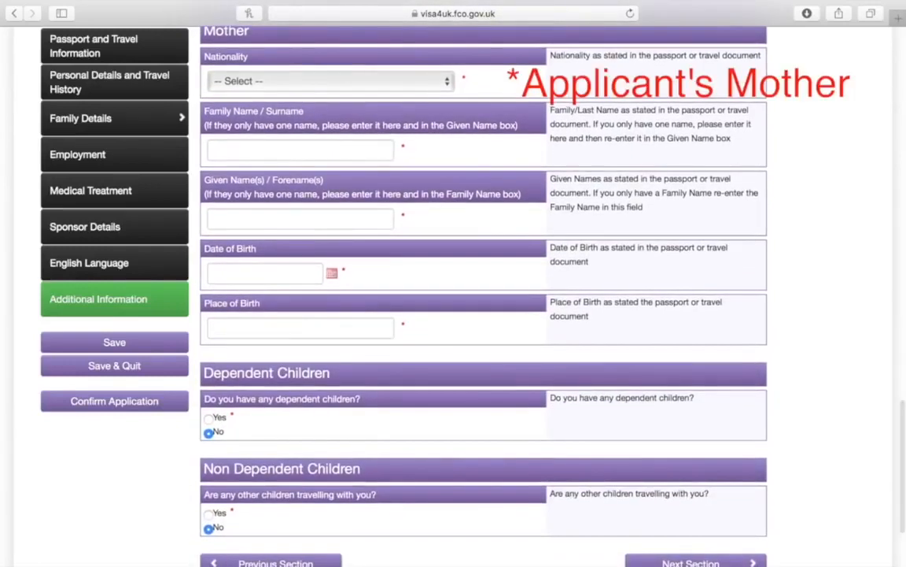
# Set the mother's nationality to BANGLADESH with surname MOTHERS SURNAME and forename MOTHERS FORENAME
pyautogui.click(352, 90)
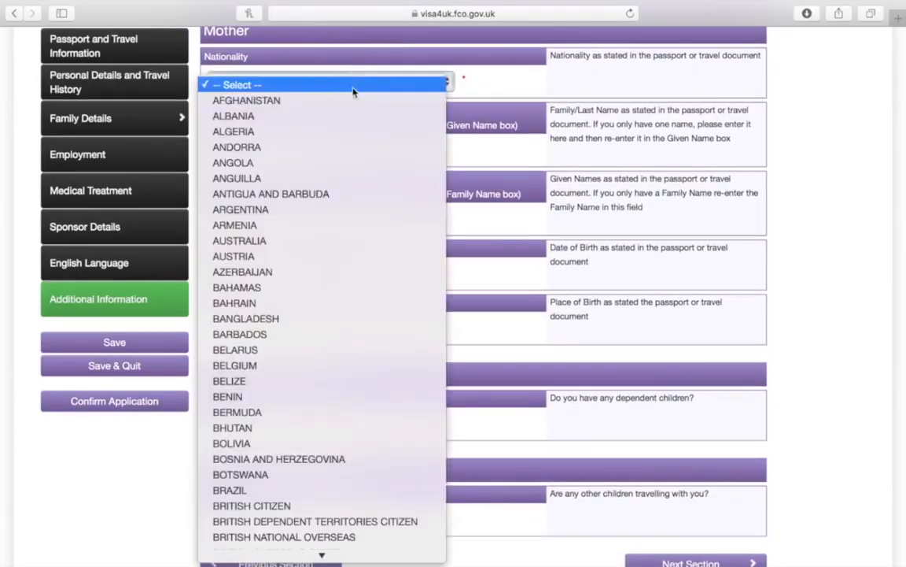
pyautogui.click(298, 327)
pyautogui.click(300, 150)
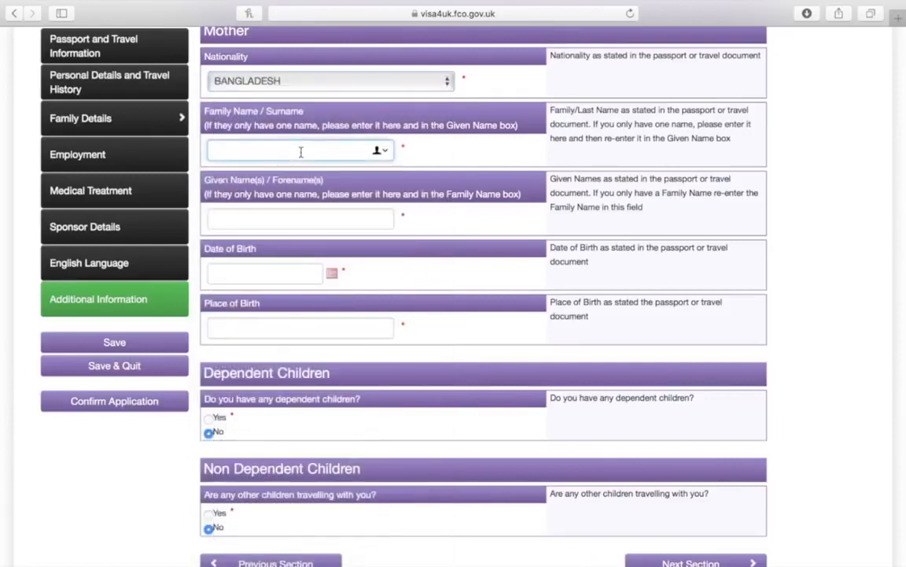
pyautogui.write('MOTHERS SURNAME')
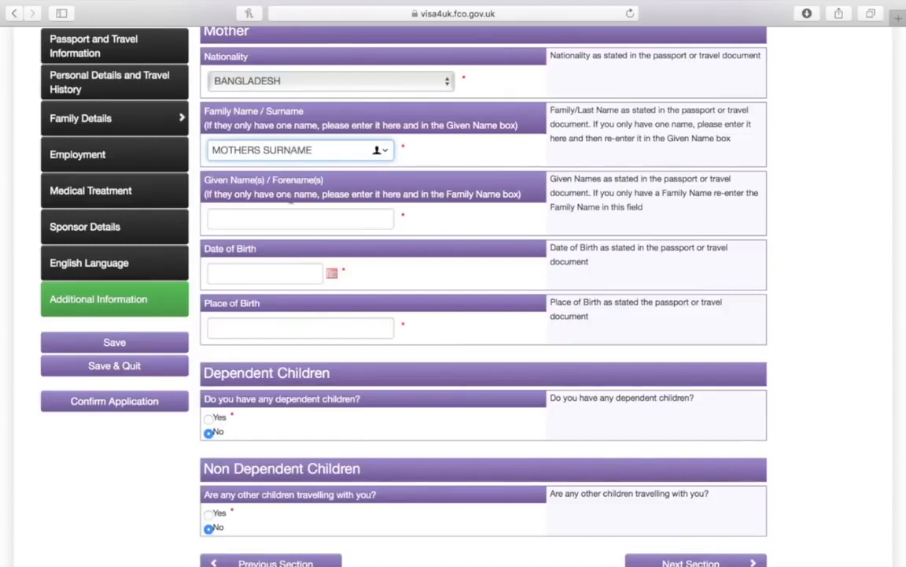
pyautogui.click(286, 214)
pyautogui.write('MOTHERS ')
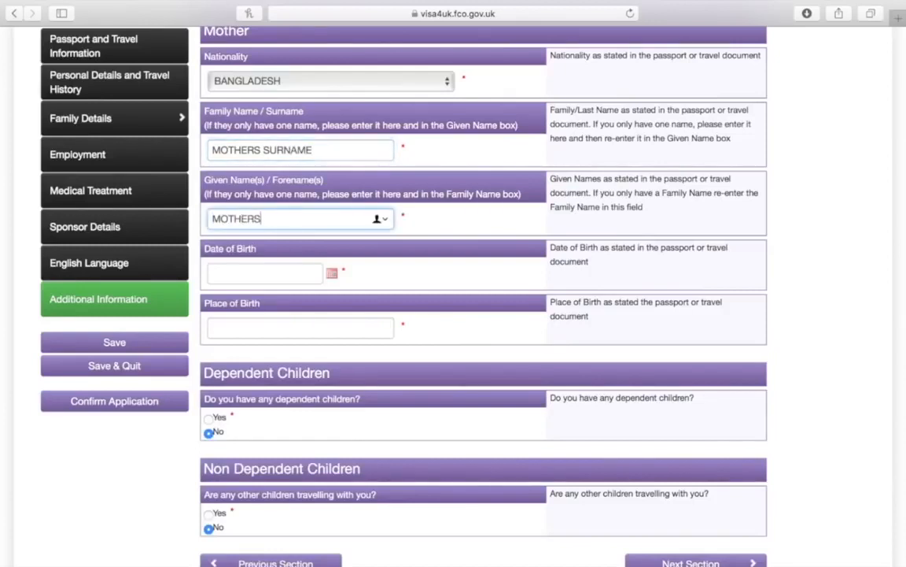
pyautogui.write('FORENAME')
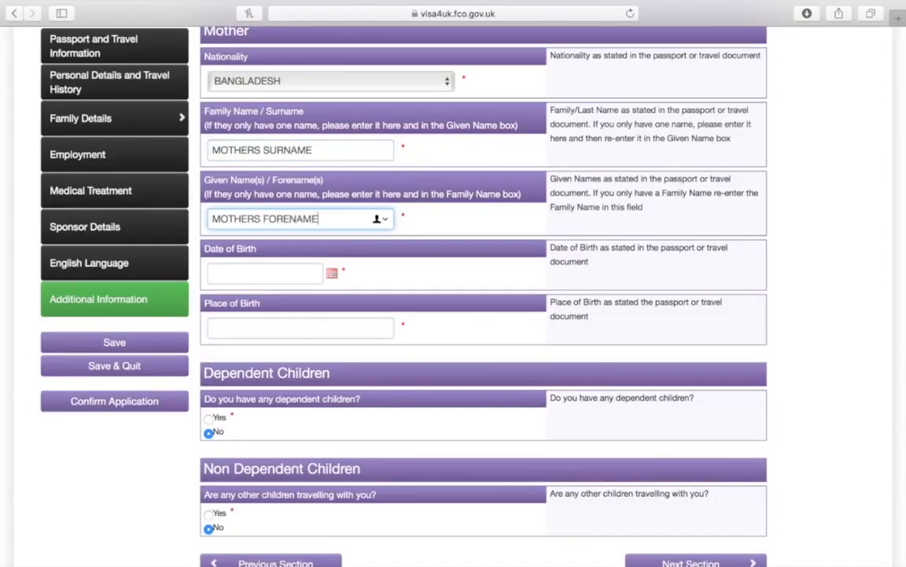
# Enter CITY as the mother's place of birth and continue to the Employment section
pyautogui.scroll(-1, 287, 209)
pyautogui.scroll(-3, 287, 211)
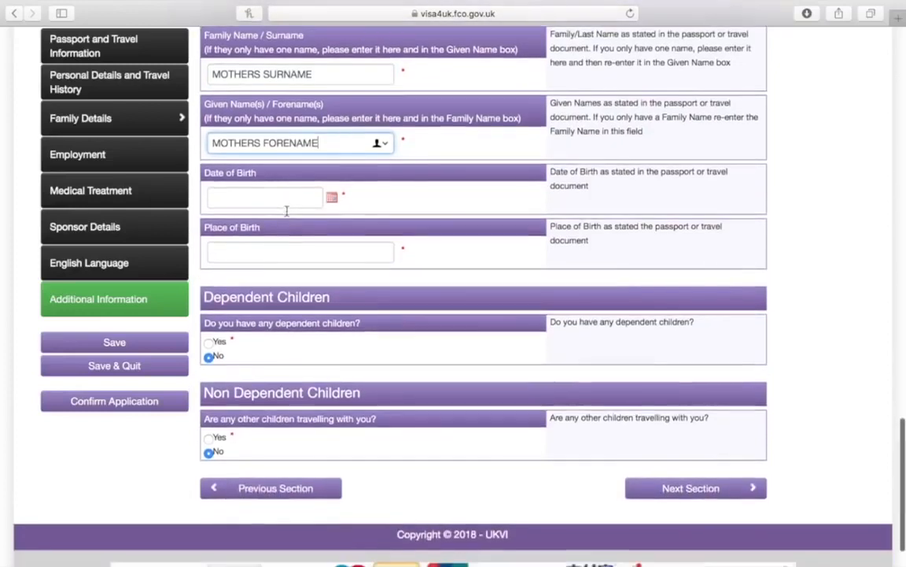
pyautogui.click(334, 197)
pyautogui.click(335, 198)
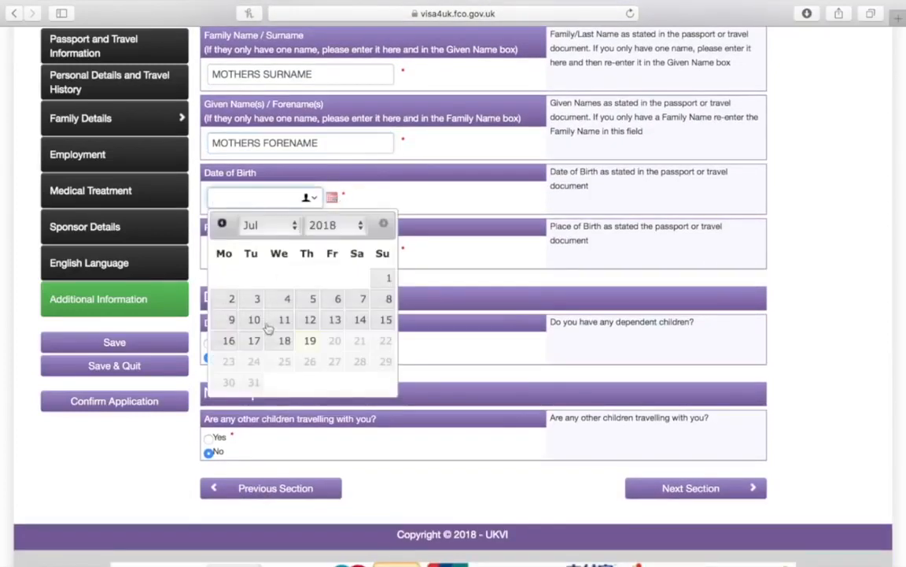
pyautogui.click(333, 201)
pyautogui.click(298, 257)
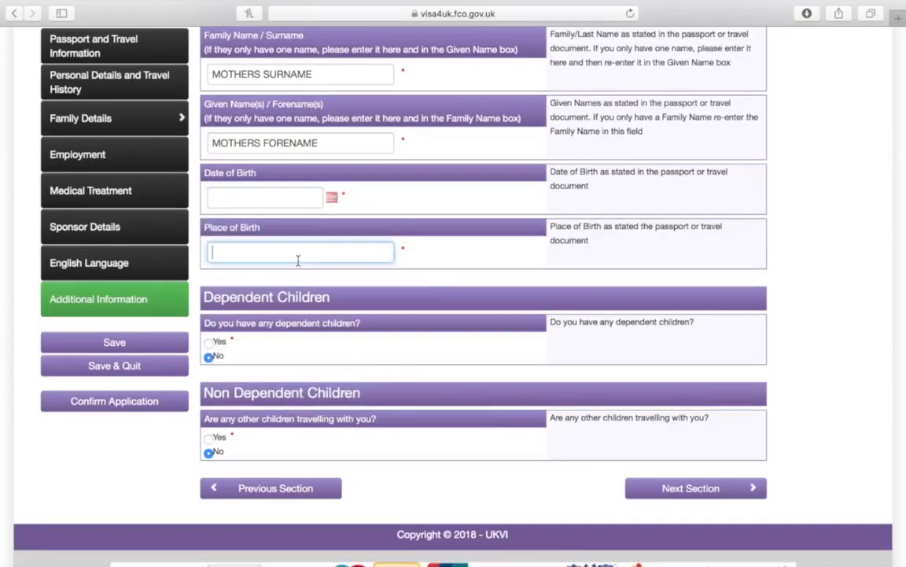
pyautogui.write('CITY')
pyautogui.scroll(-3, 452, 276)
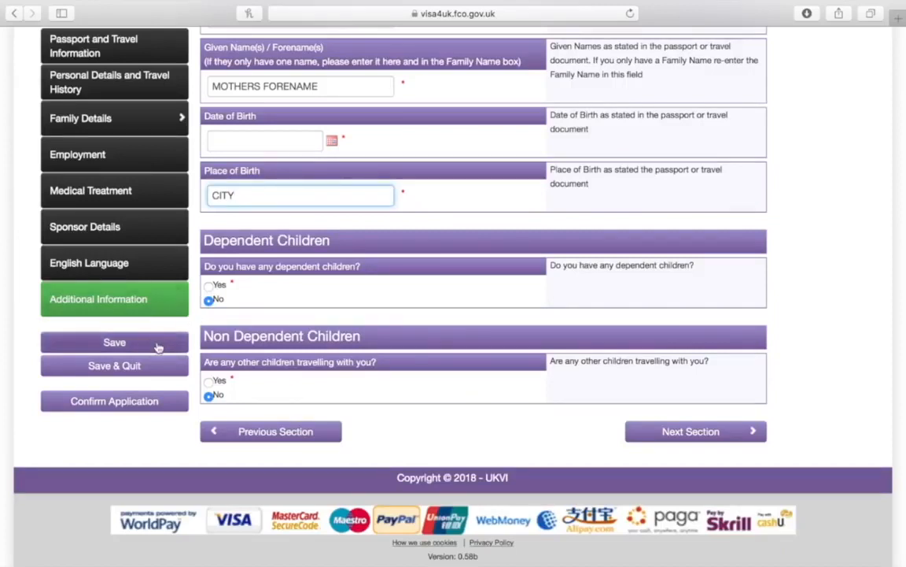
pyautogui.click(650, 432)
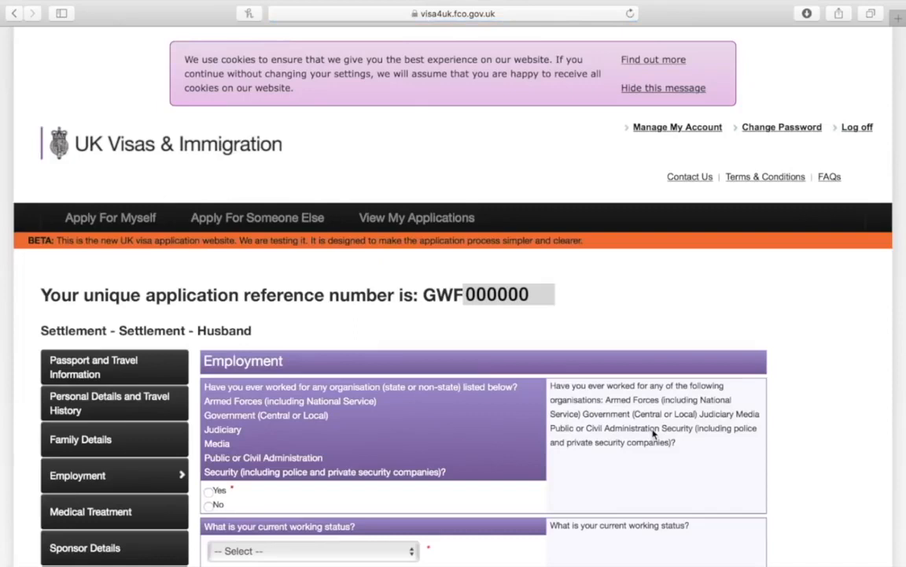
# Set the current working status to Unemployed and continue to Medical Treatment
pyautogui.scroll(-5, 652, 432)
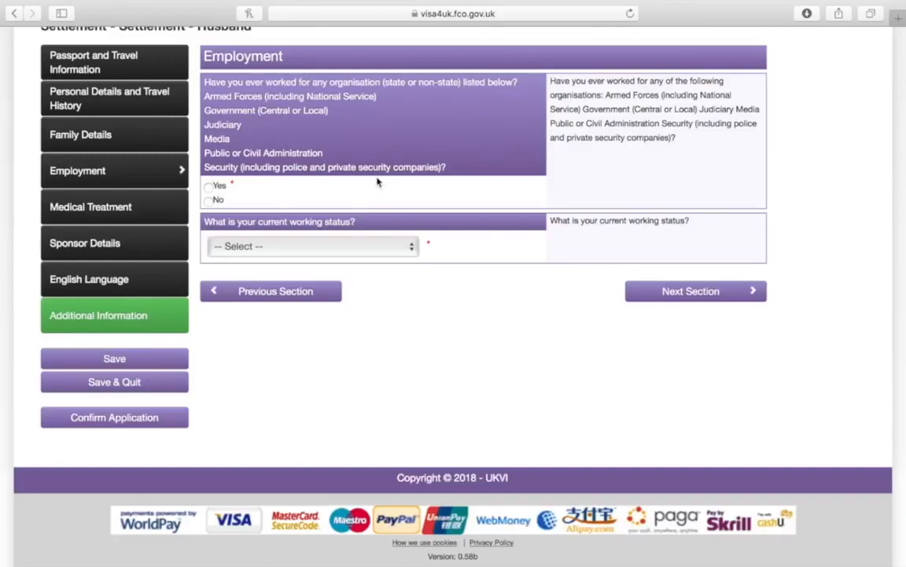
pyautogui.click(303, 253)
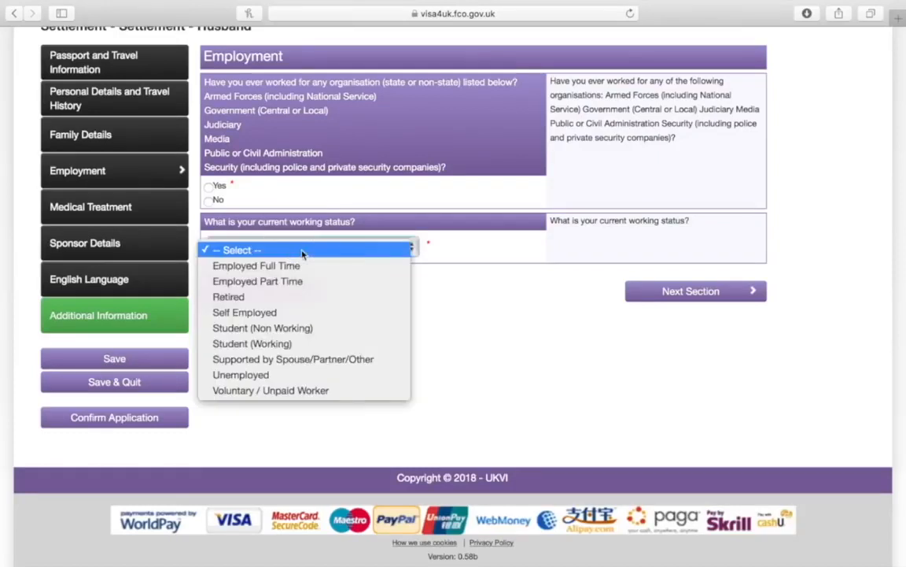
pyautogui.click(276, 378)
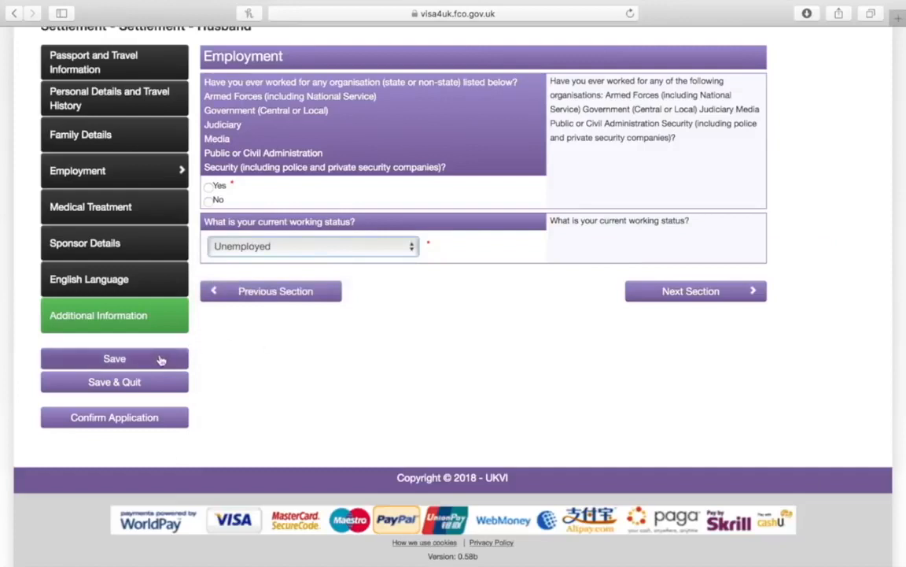
pyautogui.click(652, 290)
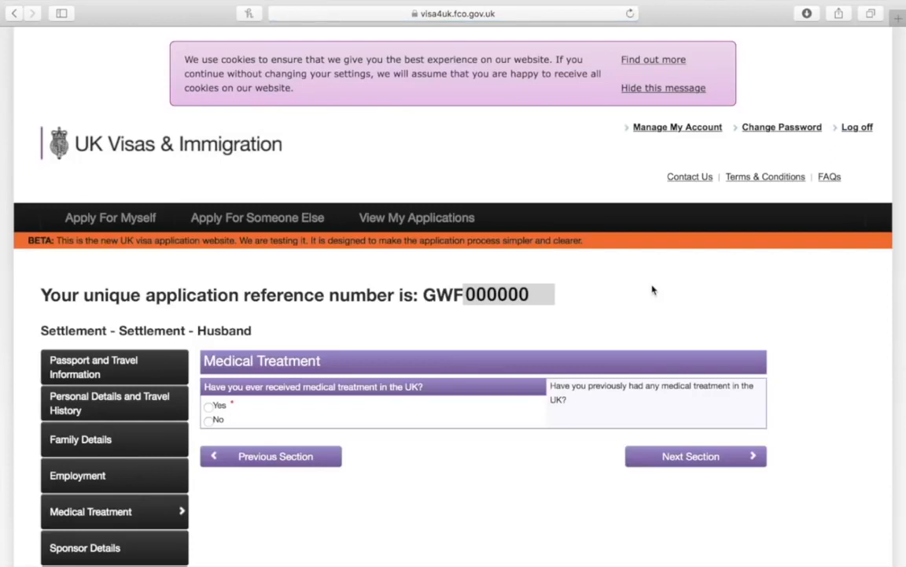
# Skip past Medical Treatment to the Sponsor Details section
pyautogui.scroll(-5, 653, 290)
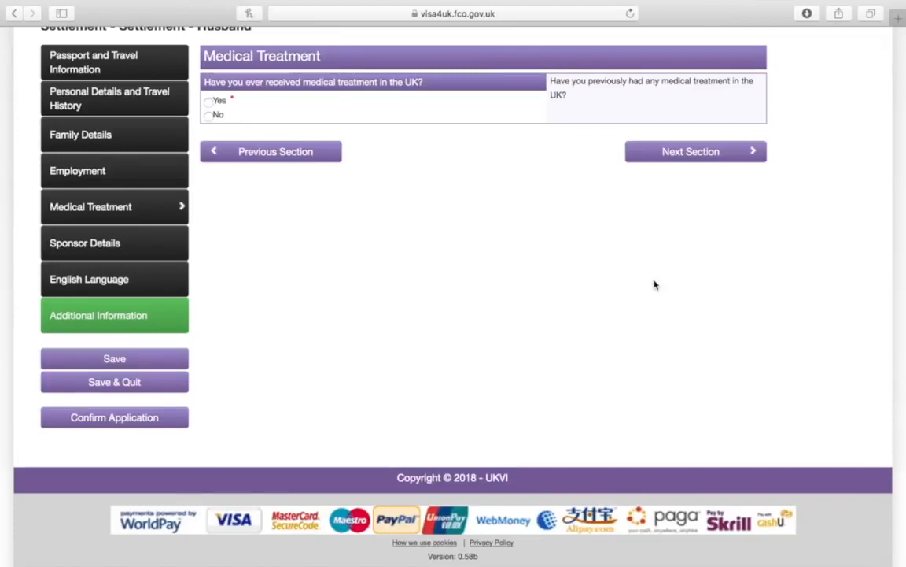
pyautogui.click(696, 154)
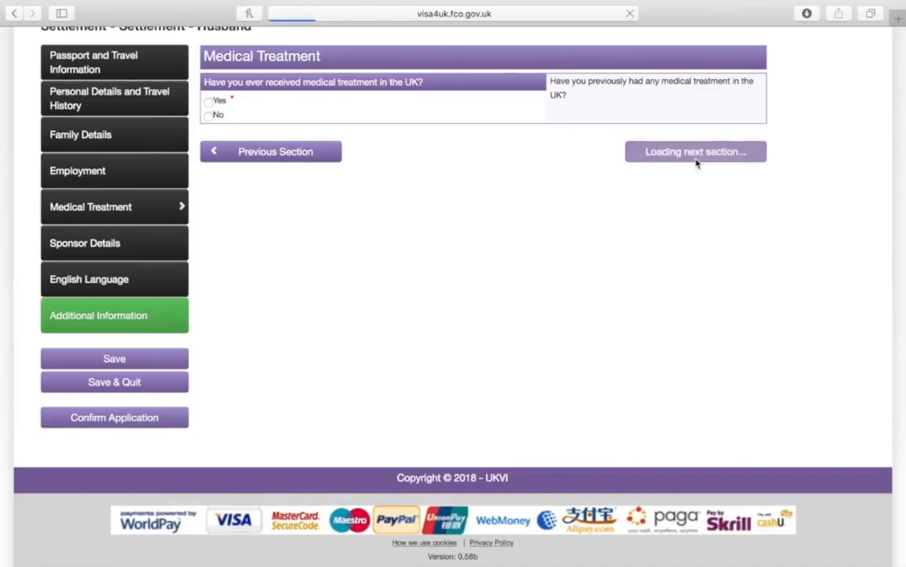
pyautogui.scroll(-5, 595, 263)
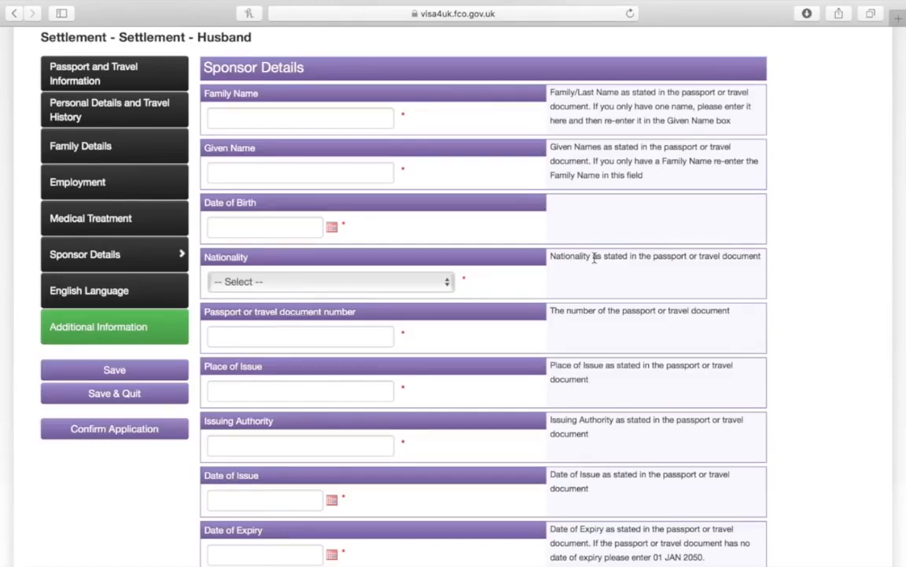
# Enter SPONSORS SURNAME and SPONSORS FORENAME, leaving the sponsor's birth date blank
pyautogui.click(331, 111)
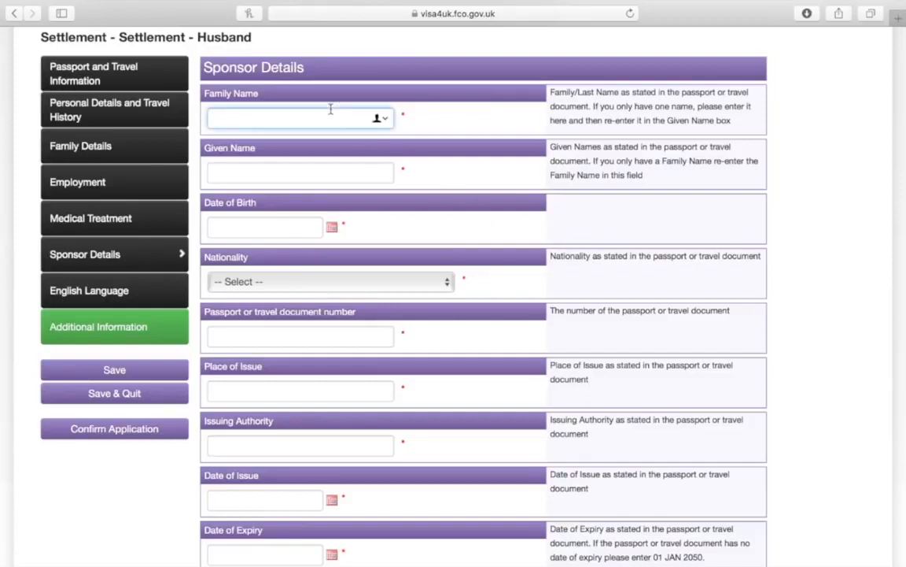
pyautogui.write('SPONSORS SURNAME')
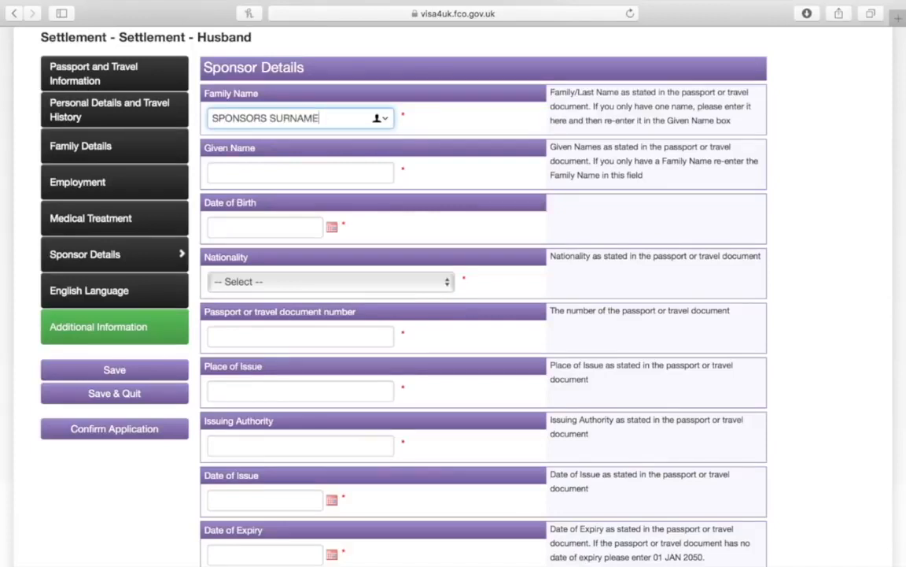
pyautogui.click(291, 176)
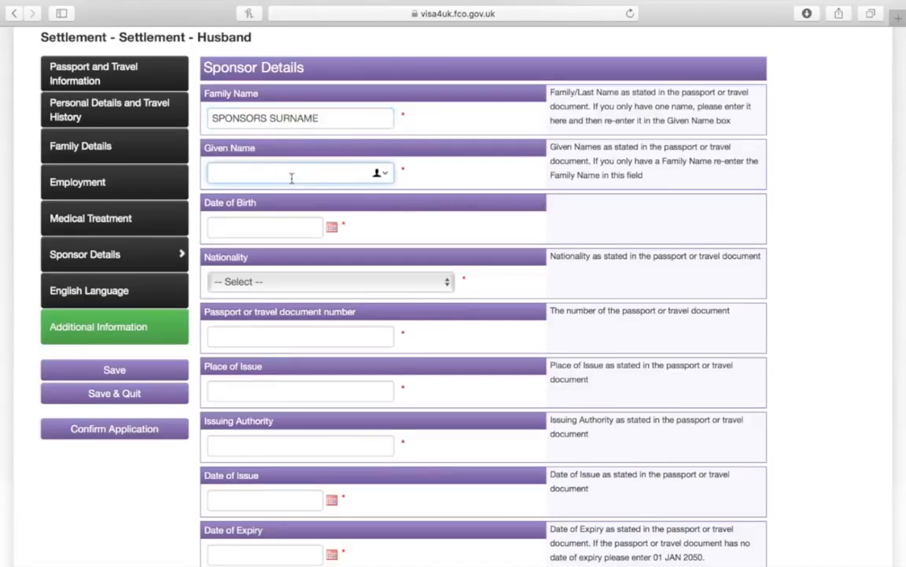
pyautogui.write('SPONSORS FORE')
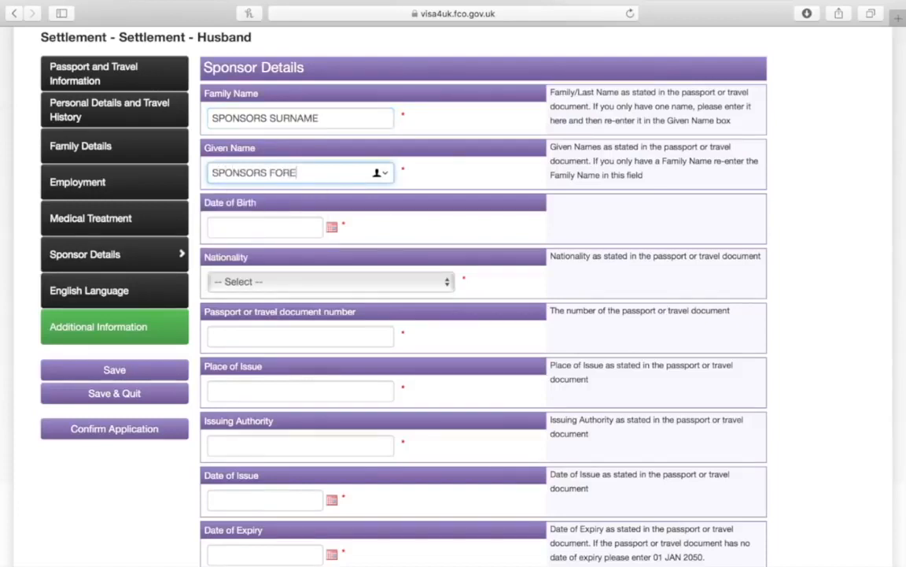
pyautogui.write('NAME')
pyautogui.scroll(-2, 295, 168)
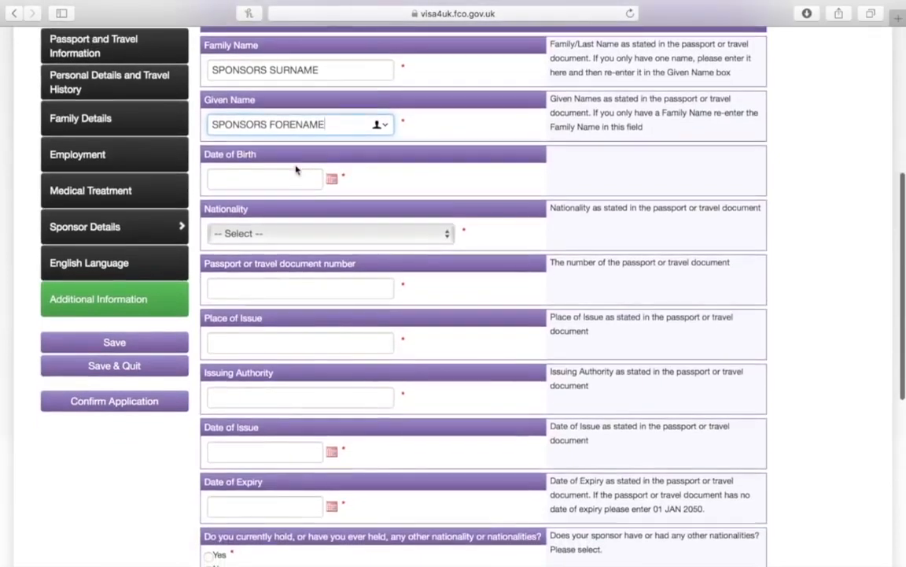
pyautogui.scroll(-1, 296, 168)
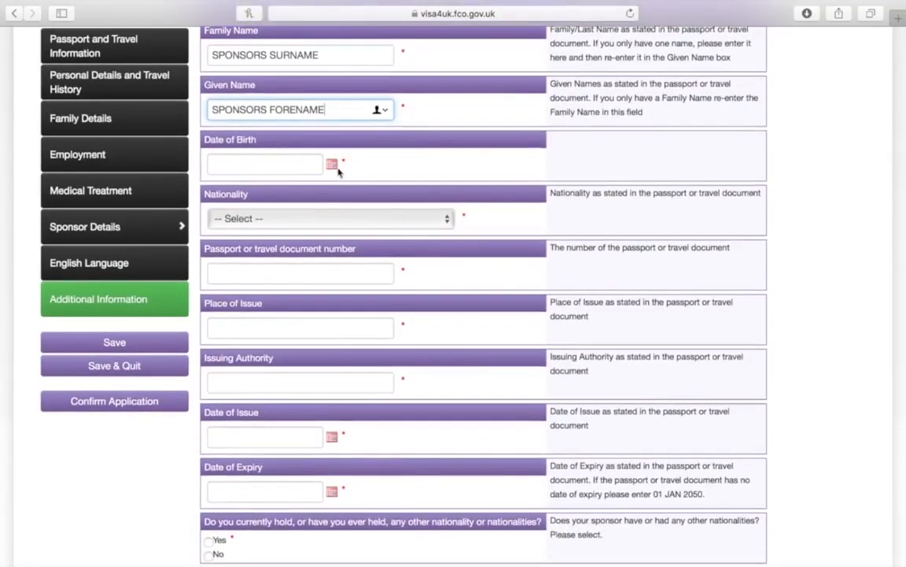
pyautogui.click(333, 167)
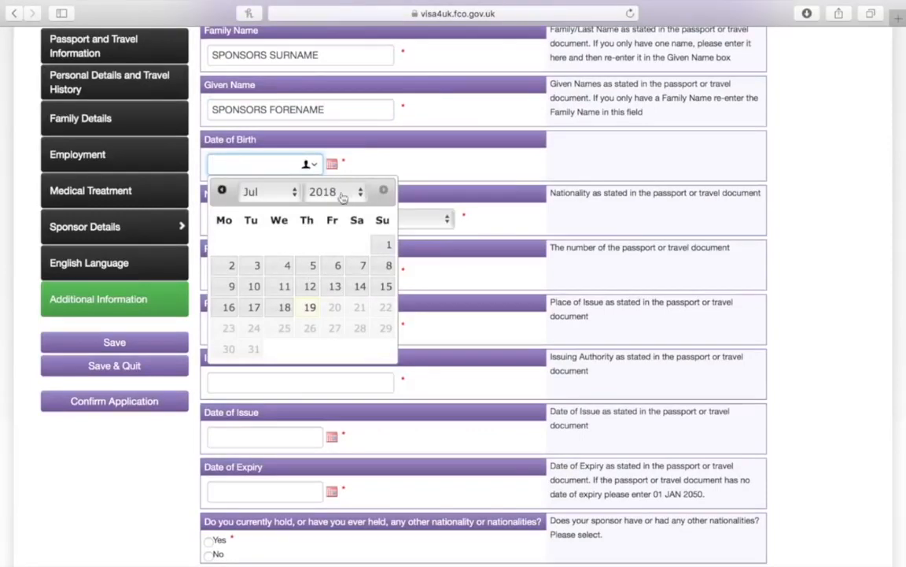
pyautogui.click(384, 157)
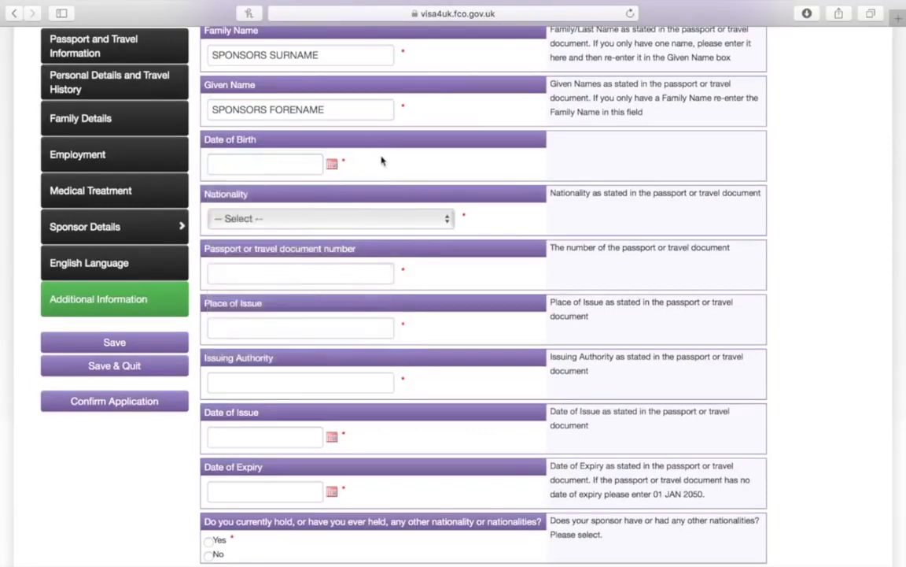
pyautogui.scroll(-1, 388, 138)
pyautogui.scroll(-3, 388, 137)
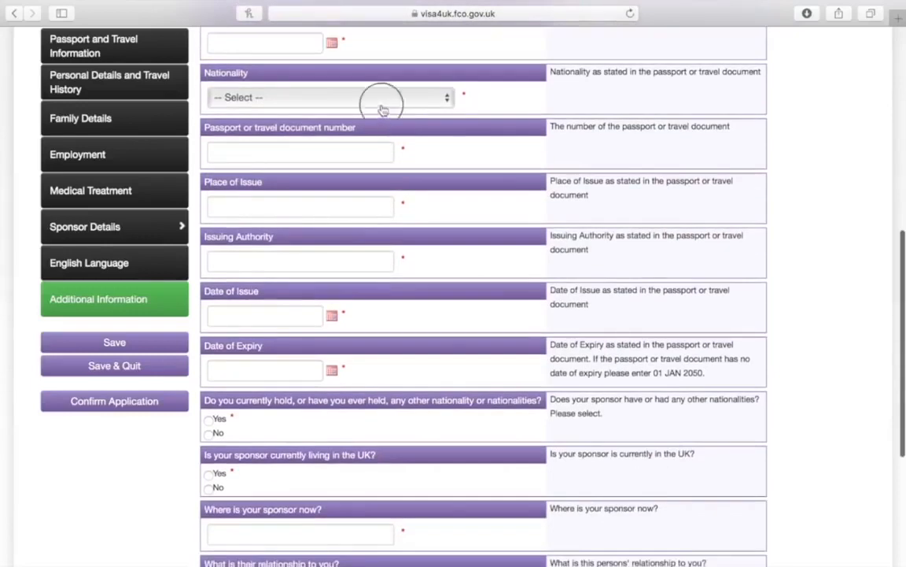
# Choose UNITED KINGDOM as the sponsor's nationality
pyautogui.click(381, 105)
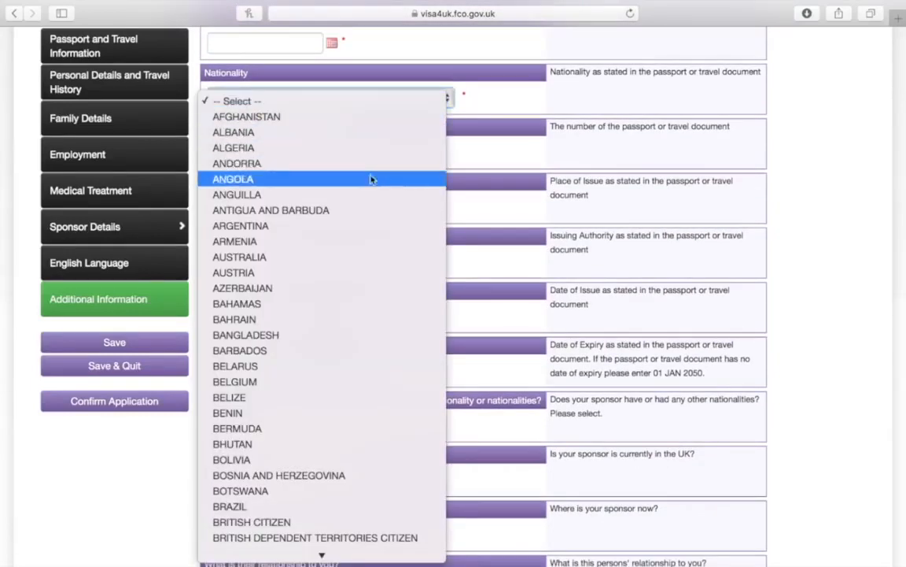
pyautogui.scroll(-20, 393, 174)
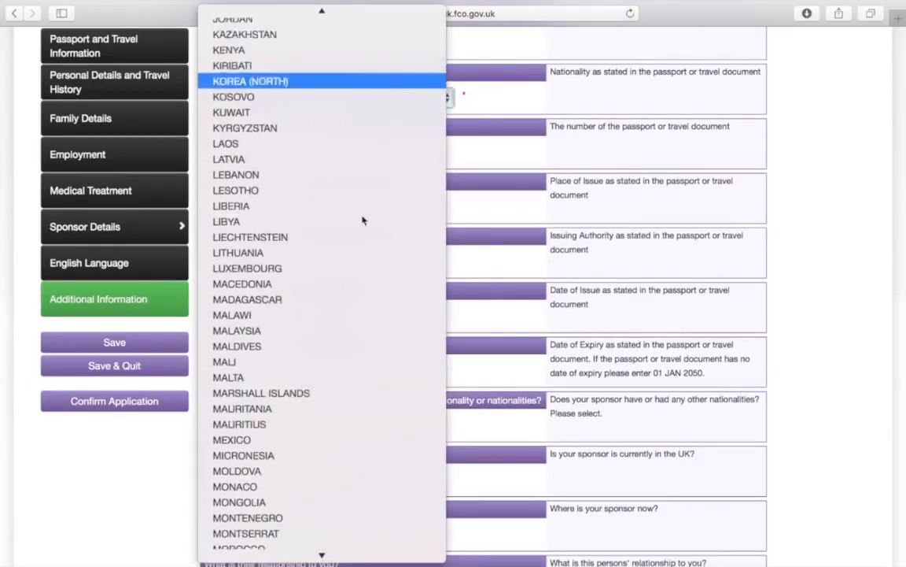
pyautogui.scroll(-20, 395, 288)
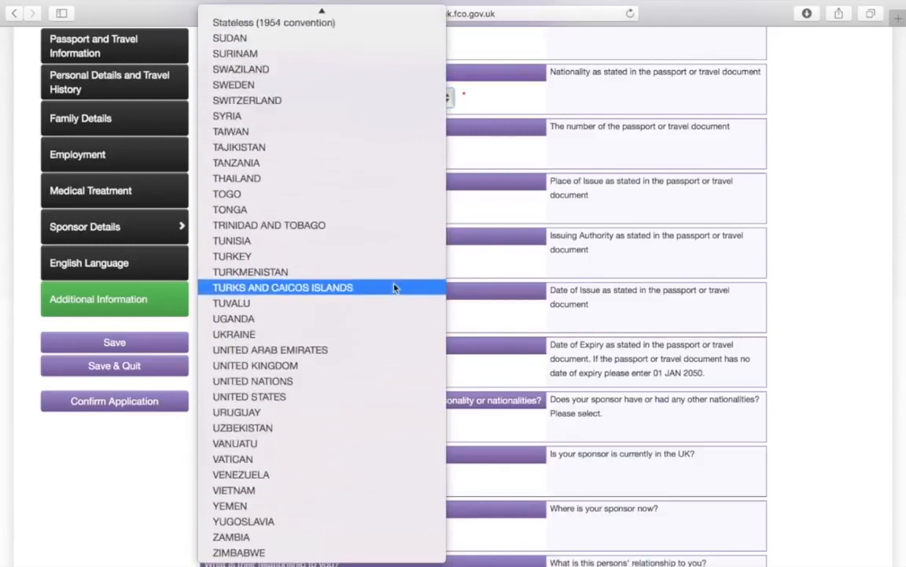
pyautogui.click(359, 365)
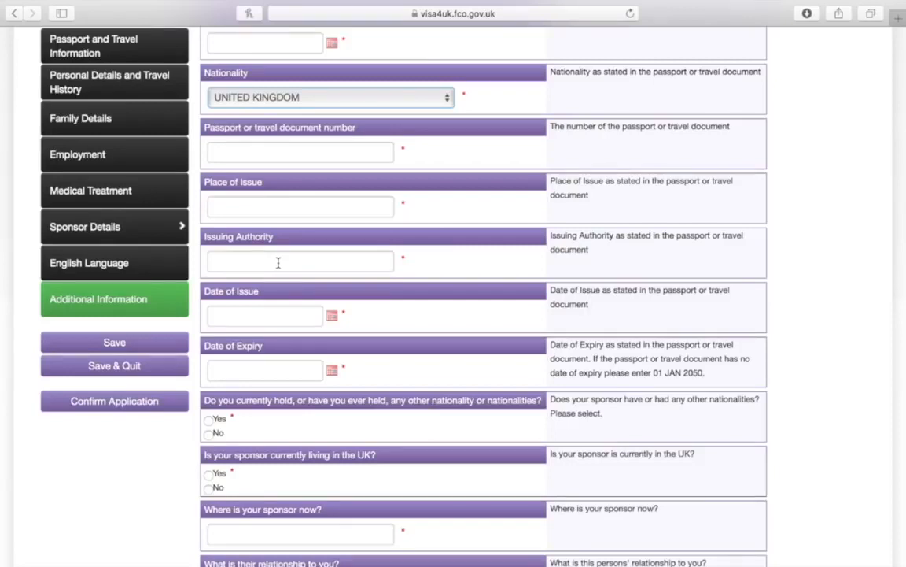
# Enter UNITED KINGDOM as the passport place of issue and begin the issuing authority field
pyautogui.write('UNITED KINGDOM')
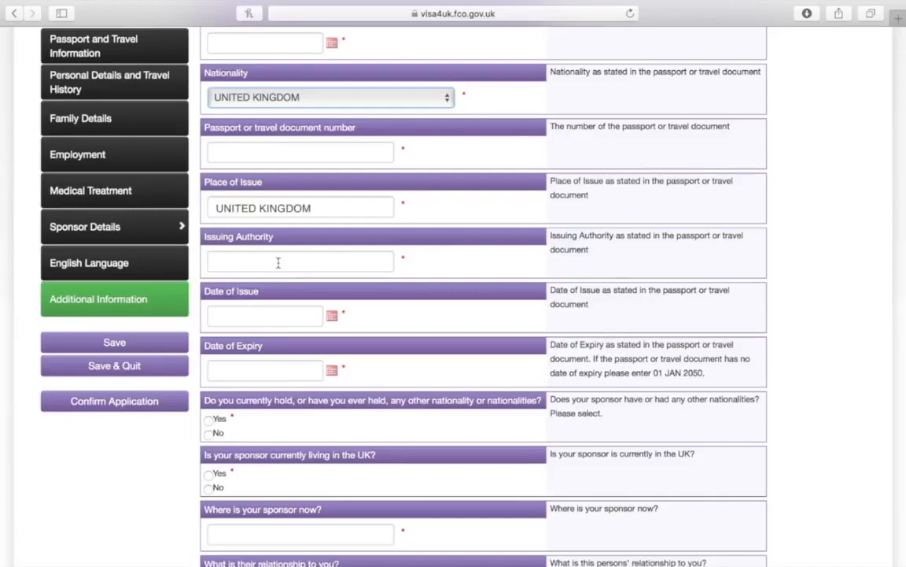
pyautogui.click(277, 262)
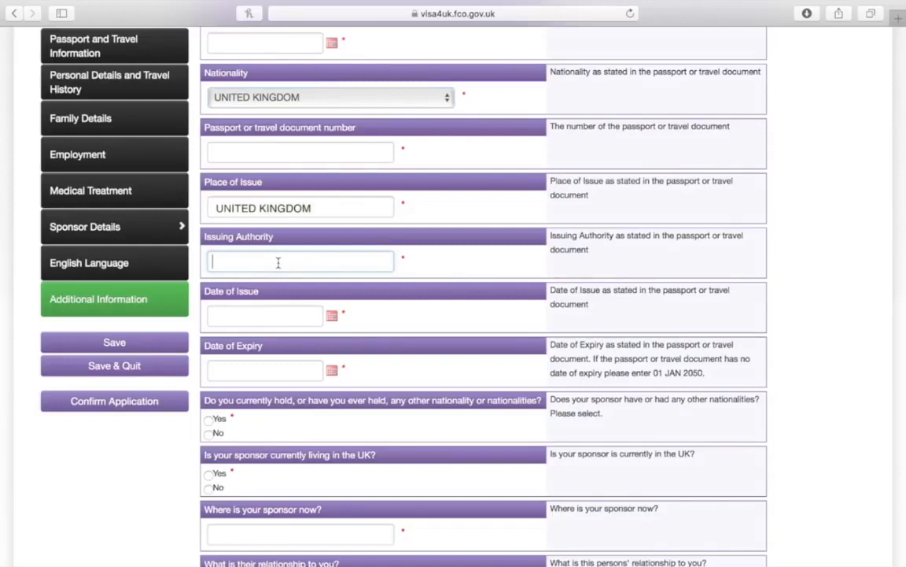
pyautogui.scroll(-5, 278, 262)
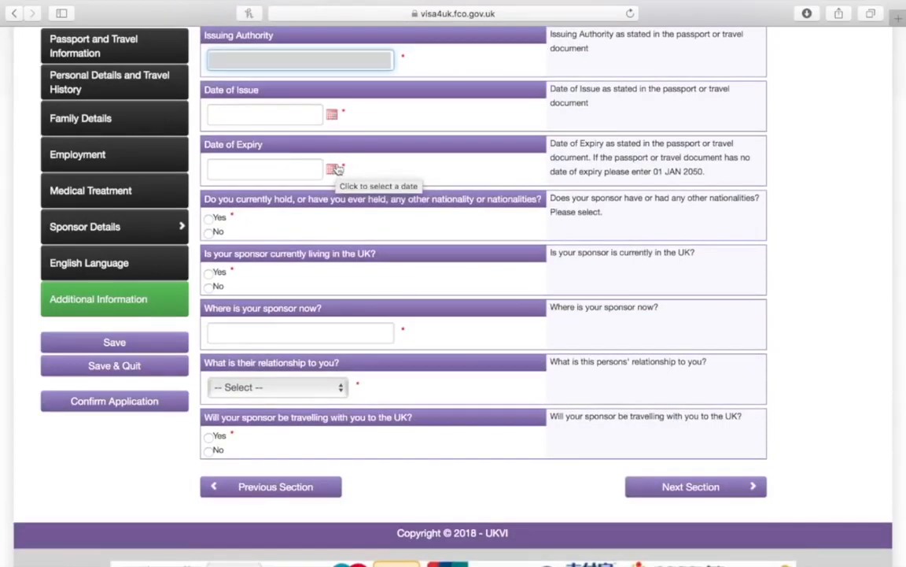
# Record the sponsor's current location as UNITED KINGDOM and relationship as Spouse, then save
pyautogui.scroll(-2, 315, 159)
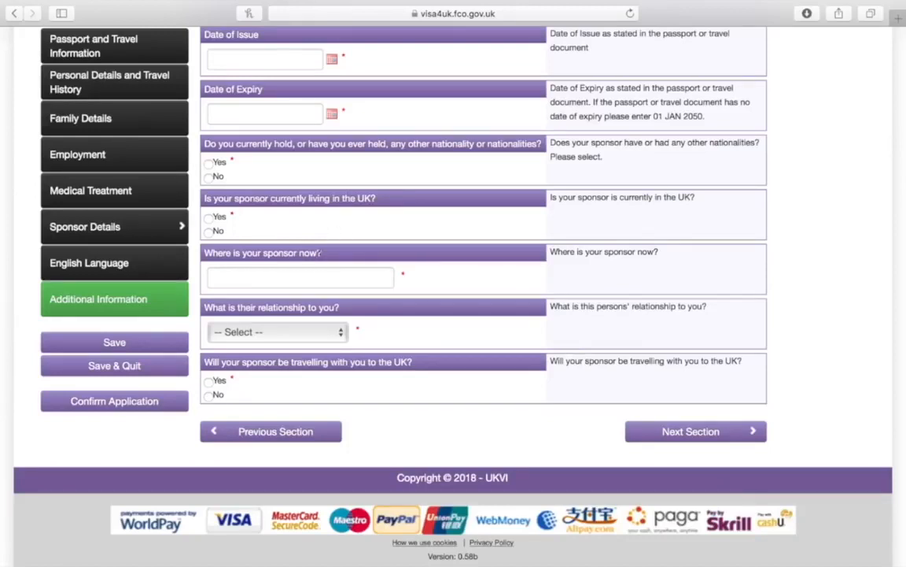
pyautogui.click(306, 274)
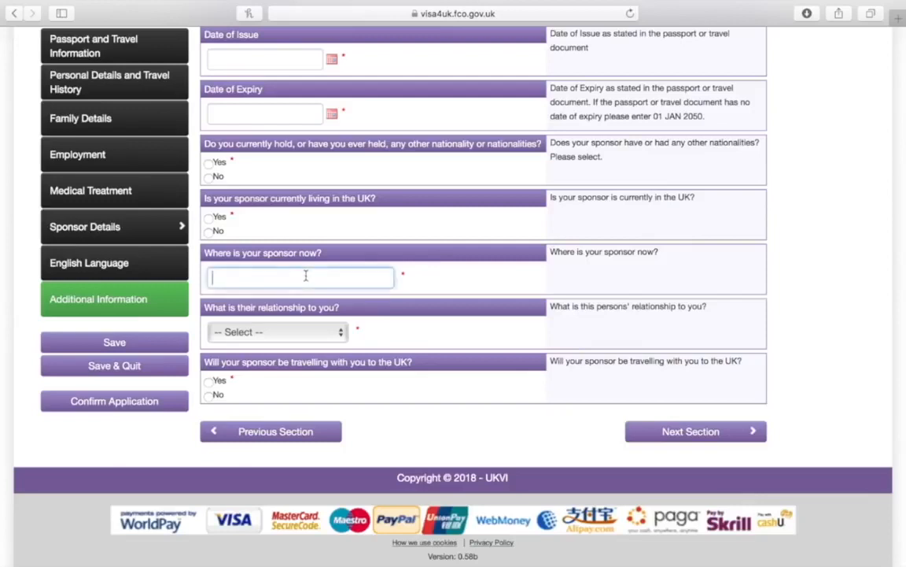
pyautogui.write('UNITED KINGDOM')
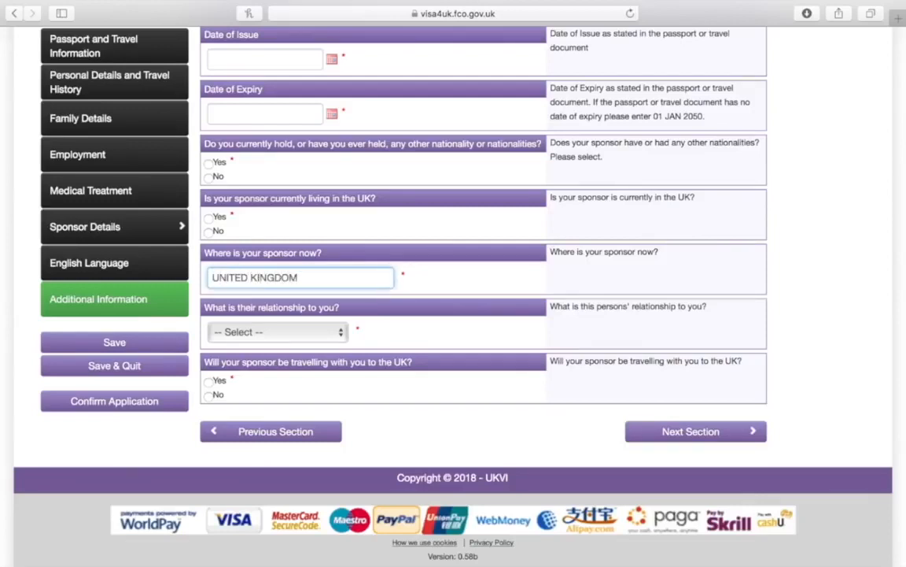
pyautogui.click(272, 335)
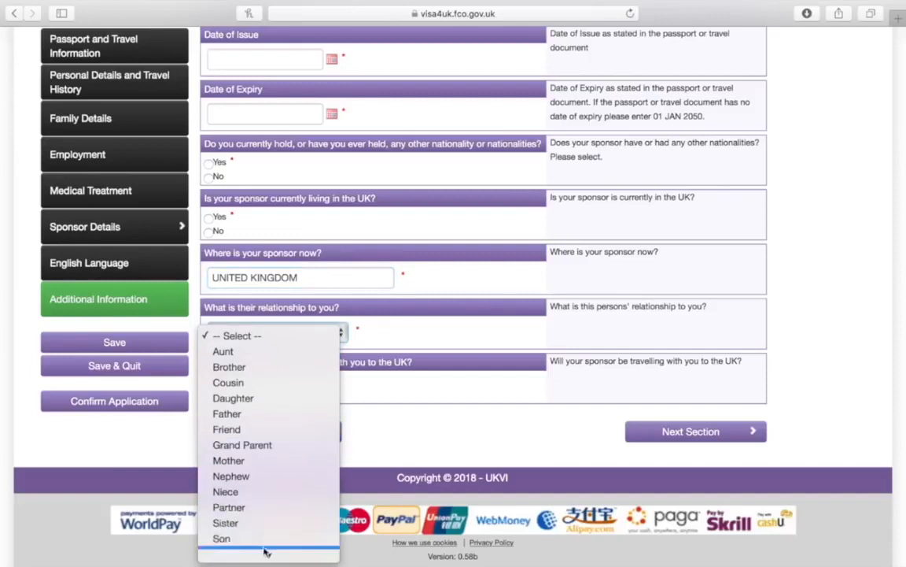
pyautogui.moveTo(274, 555)
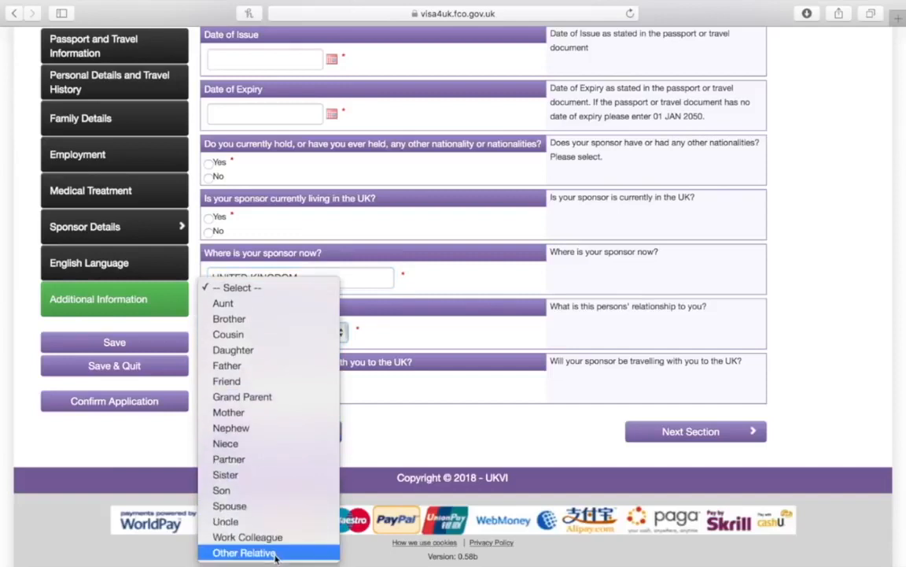
pyautogui.click(265, 510)
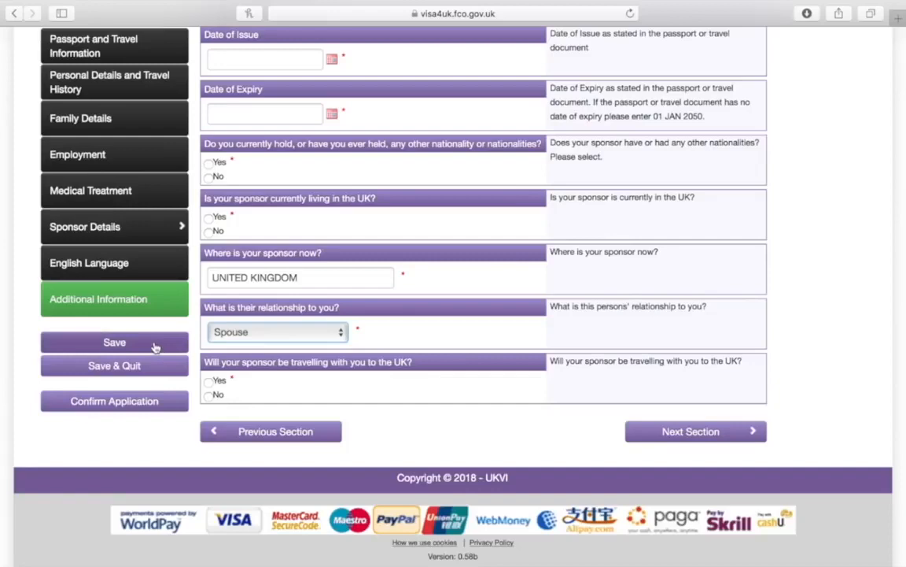
pyautogui.click(669, 437)
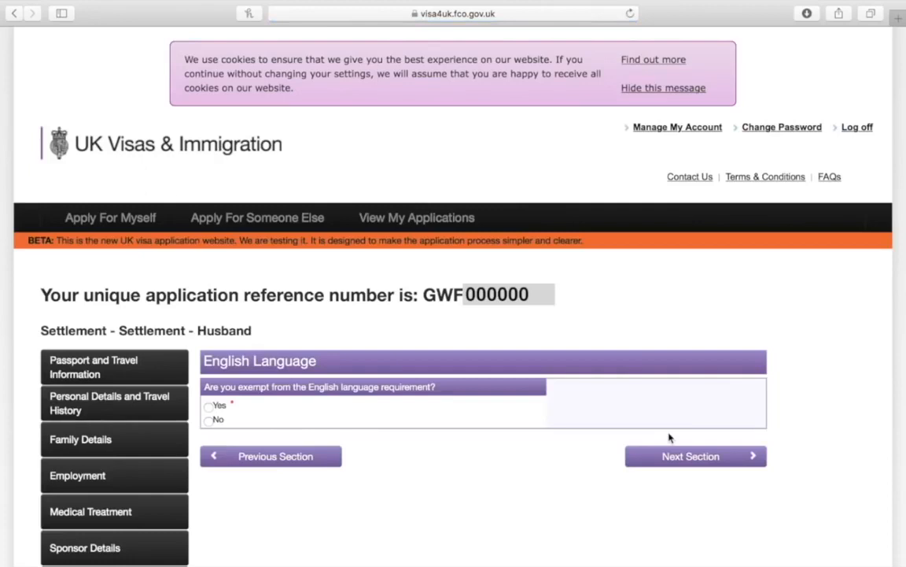
# Answer No to English exemption and explain passing the IELTS Life Skills A1 speaking and listening test
pyautogui.scroll(-5, 669, 437)
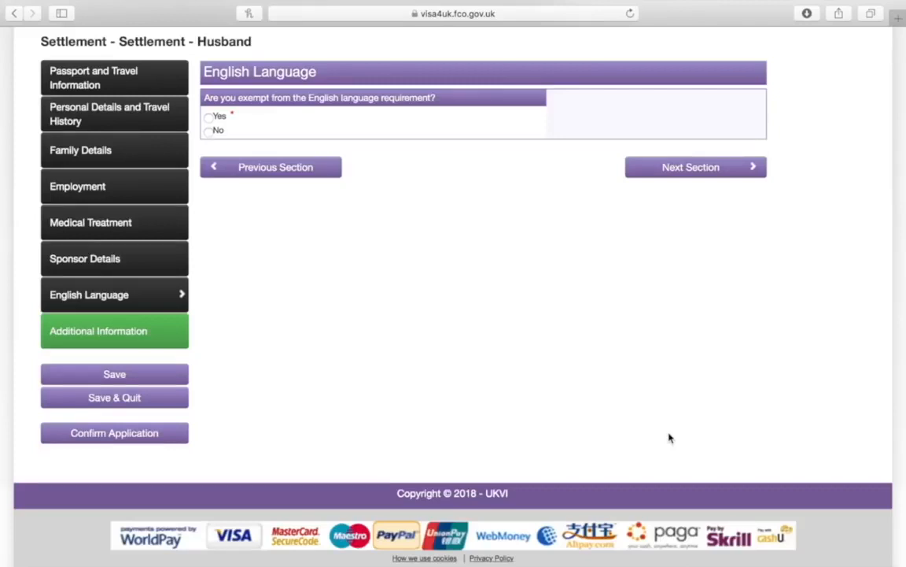
pyautogui.click(211, 132)
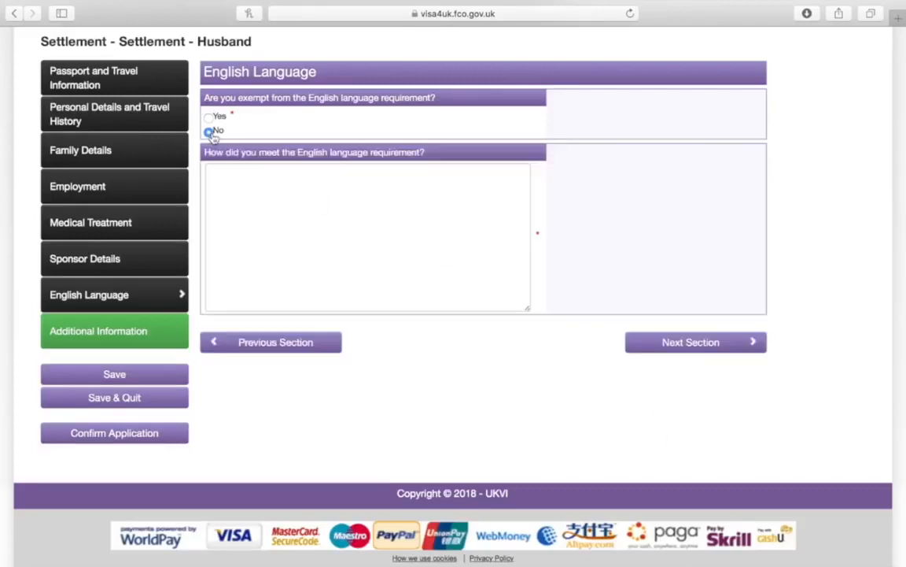
pyautogui.click(289, 194)
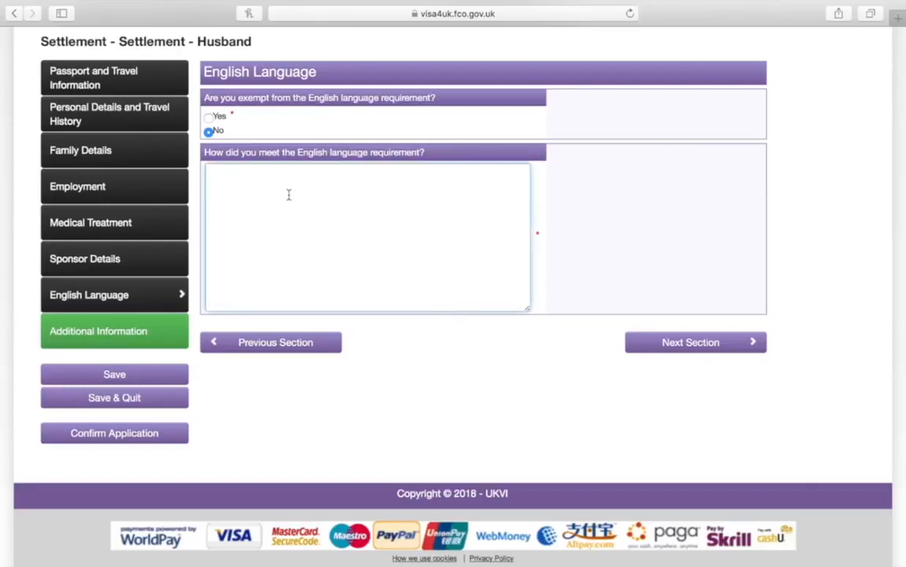
pyautogui.write('I HAVE TAKEN THE IELTS')
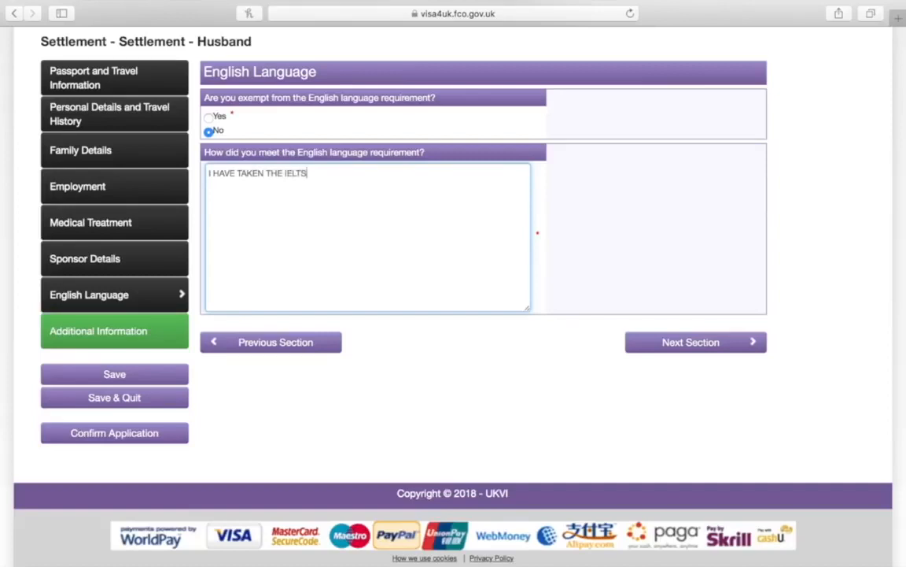
pyautogui.write(' LIFE SKILLS A1 SPEAKING AN')
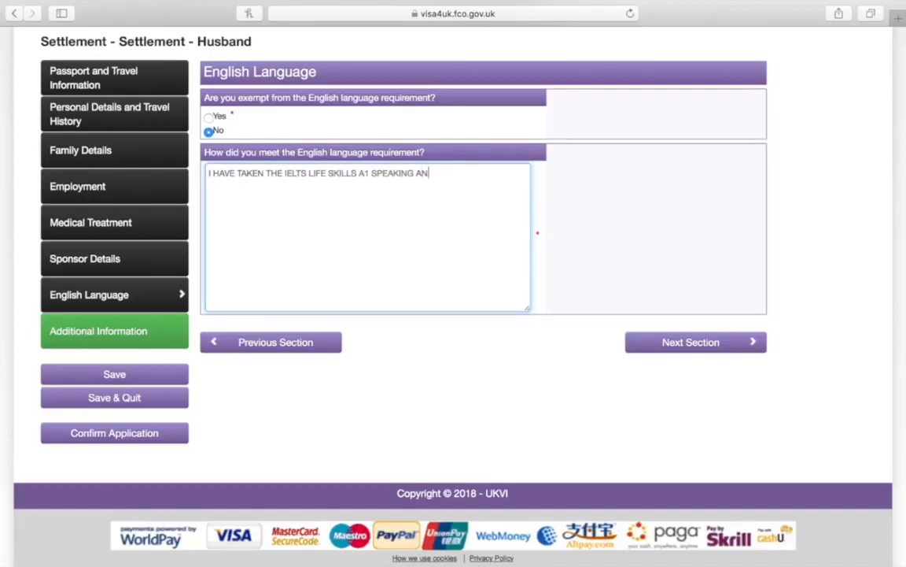
pyautogui.write('D LISTENING TEST')
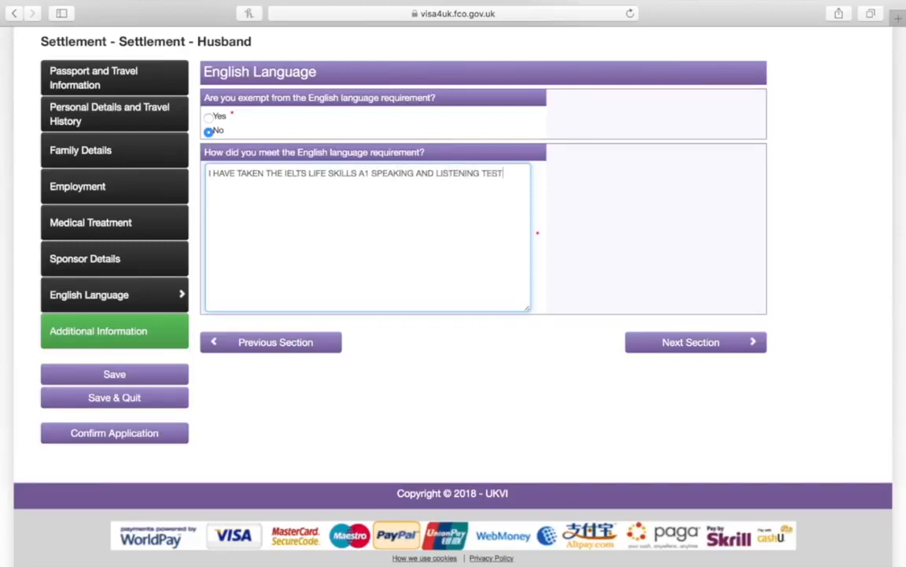
pyautogui.write(', WHICH ')
pyautogui.write('I N')
pyautogui.write('P')
pyautogui.press('BackSpace')
pyautogui.press('BackSpace')
pyautogui.write('PASSED ON')
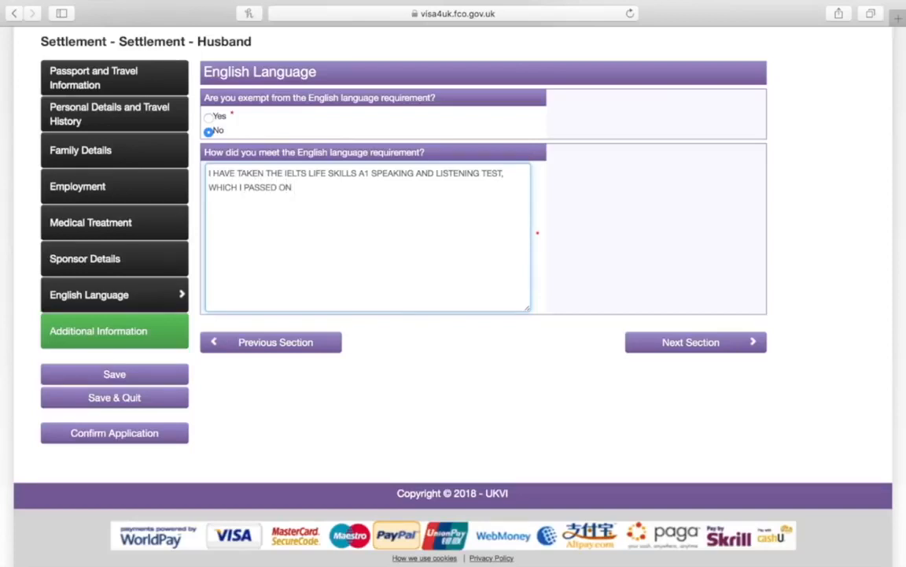
pyautogui.write(' ...')
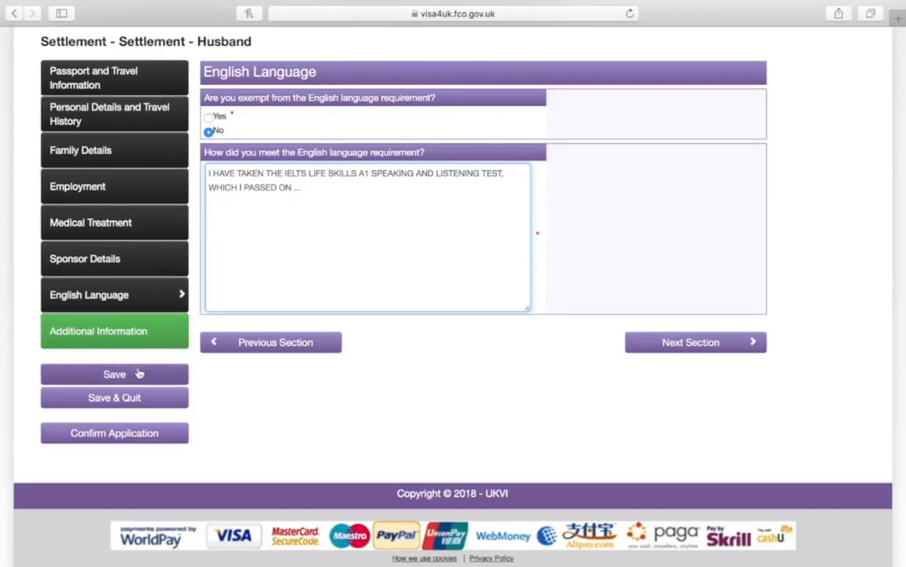
pyautogui.click(652, 347)
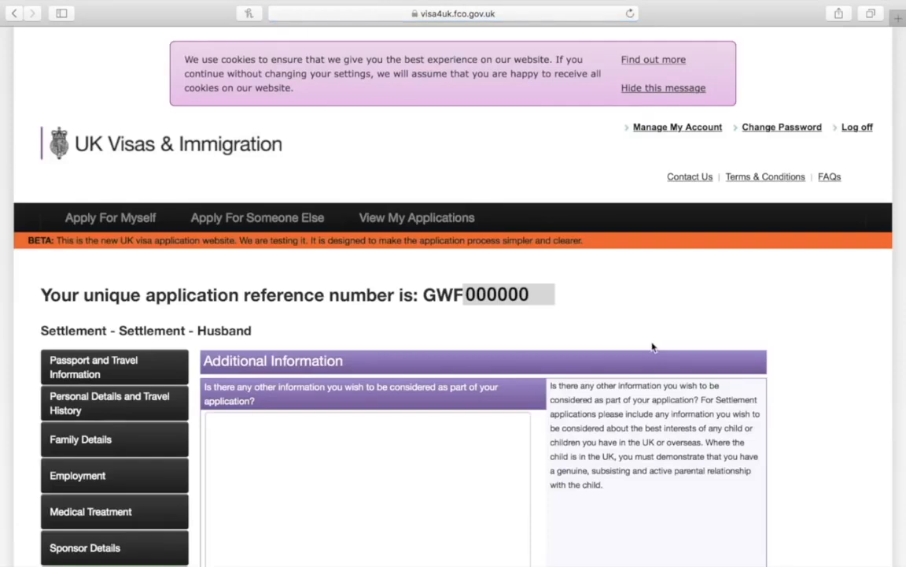
pyautogui.scroll(-5, 652, 347)
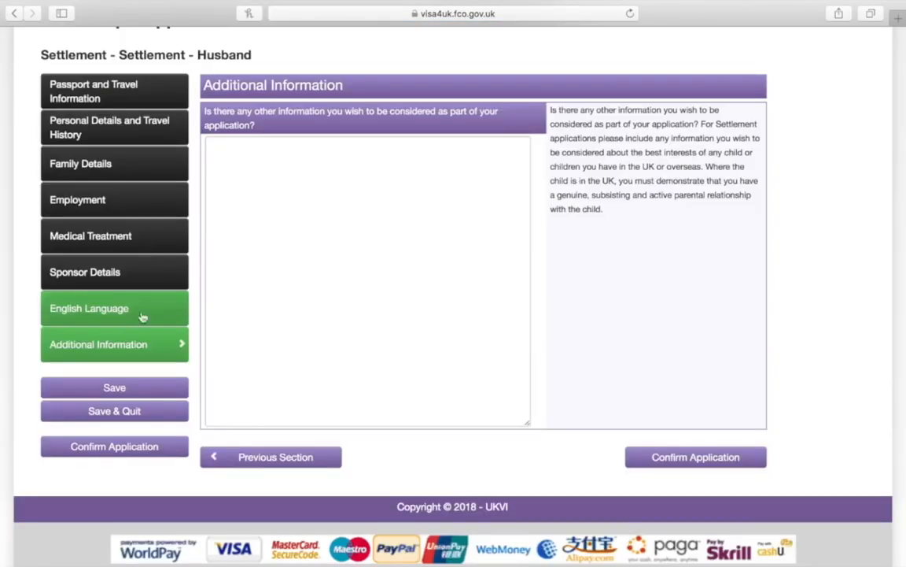
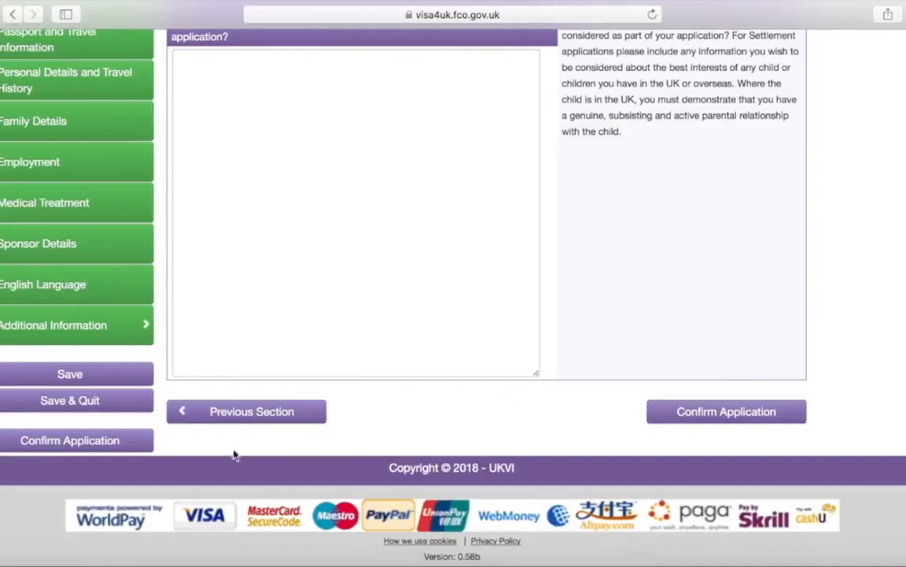
# Review every answer on the Confirm Application summary, from passport details down to Submit Application
pyautogui.click(127, 449)
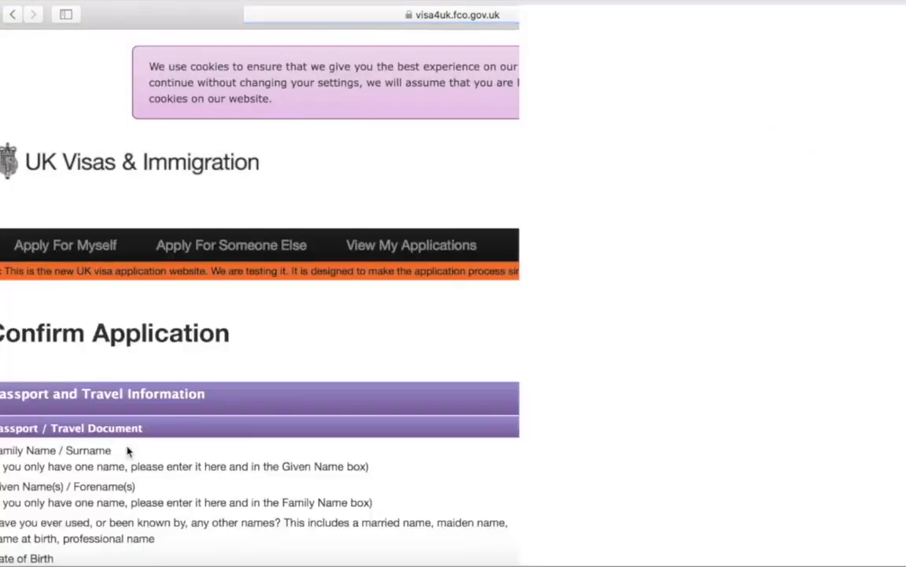
pyautogui.scroll(-15, 126, 449)
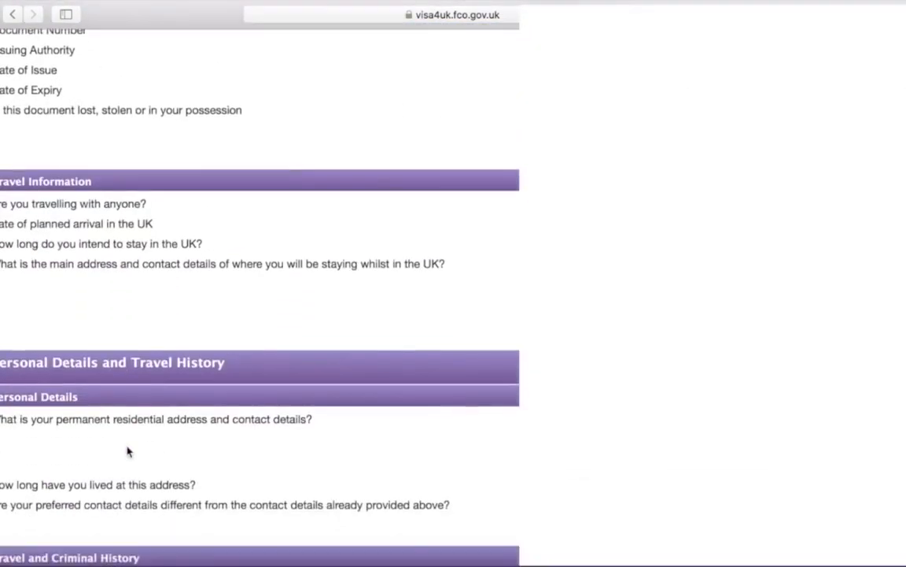
pyautogui.scroll(-15, 127, 449)
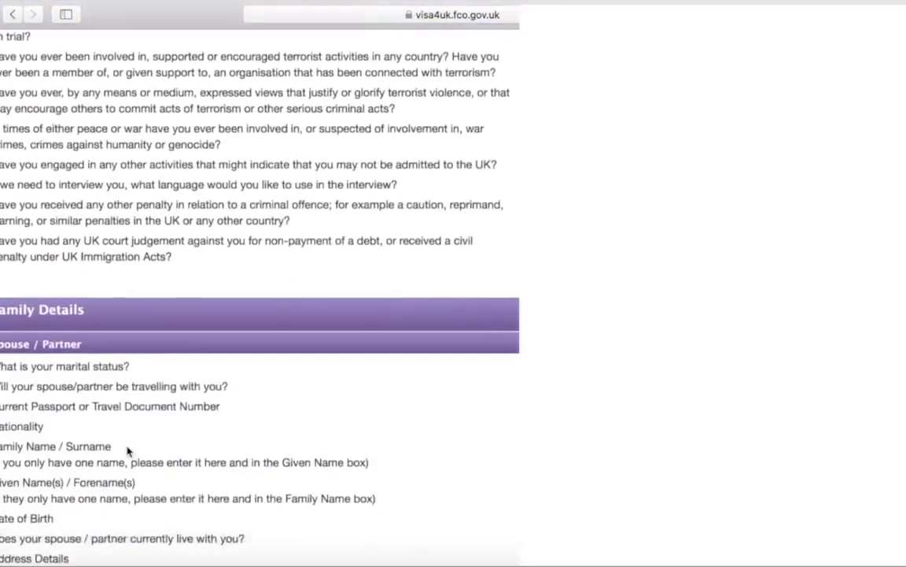
pyautogui.scroll(-12, 126, 450)
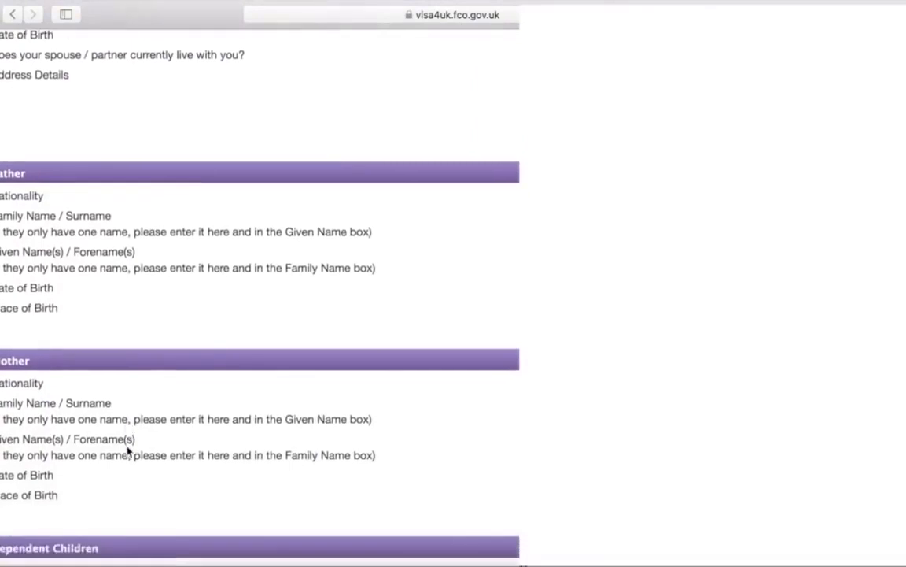
pyautogui.scroll(-10, 126, 450)
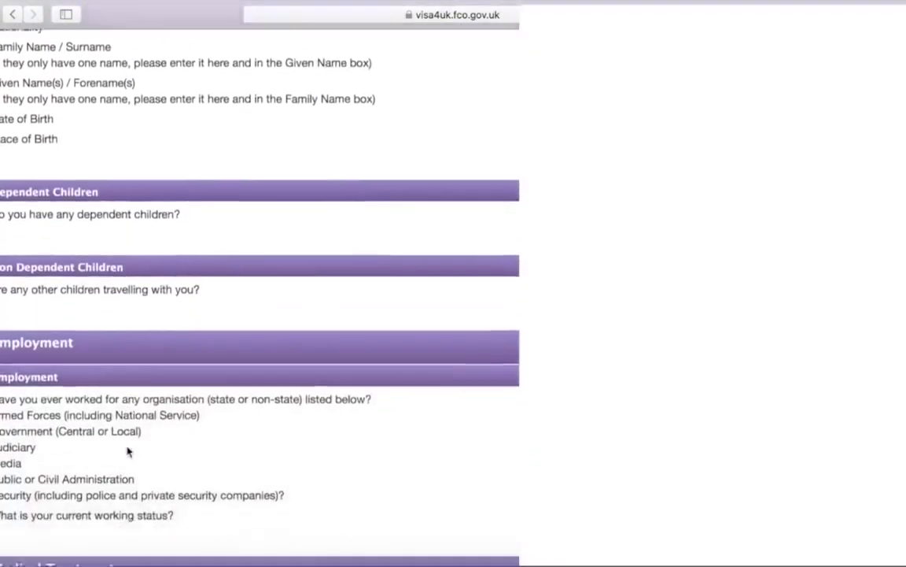
pyautogui.scroll(-10, 129, 451)
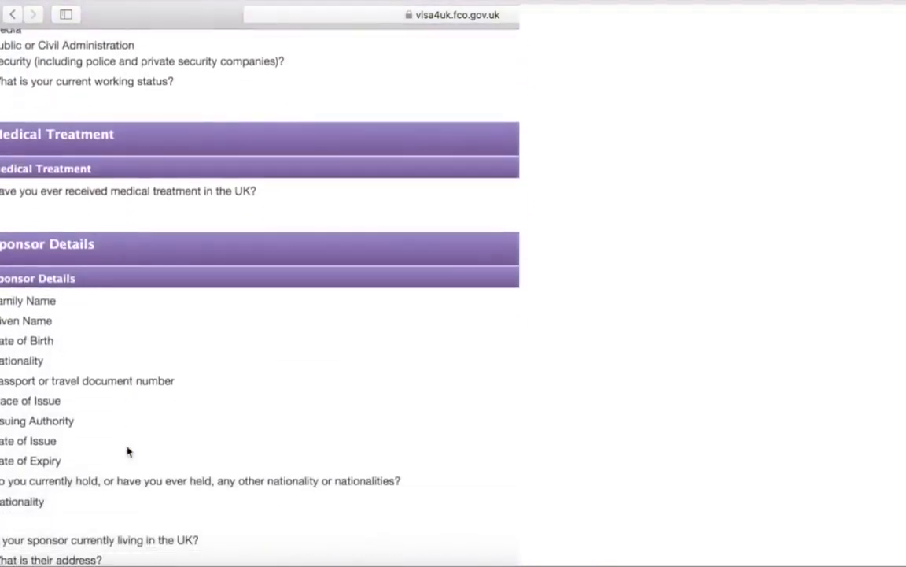
pyautogui.scroll(-8, 129, 451)
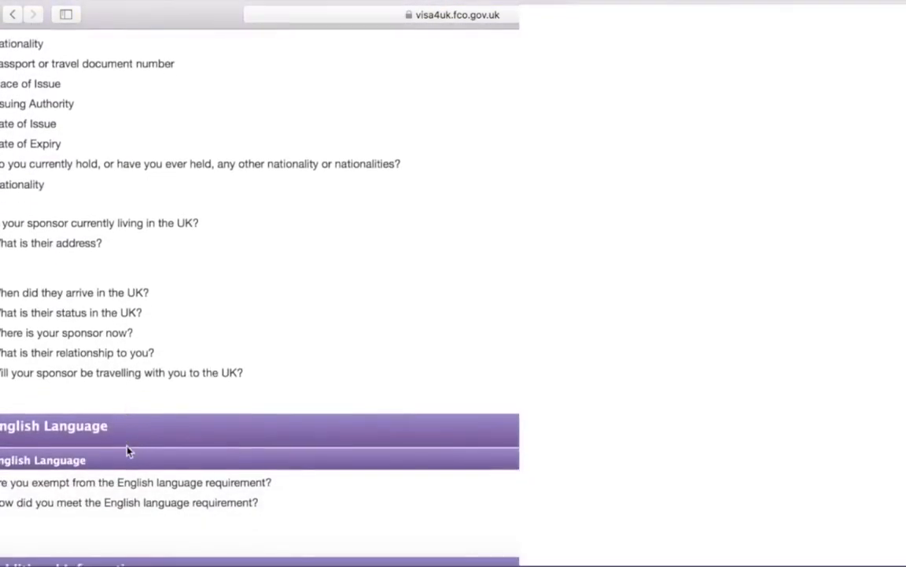
pyautogui.scroll(-5, 128, 451)
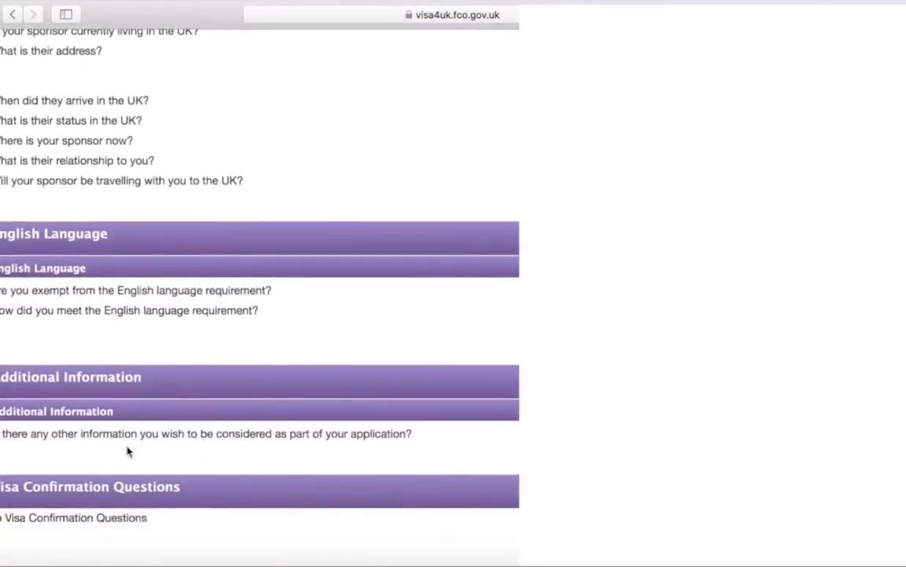
pyautogui.scroll(-5, 129, 451)
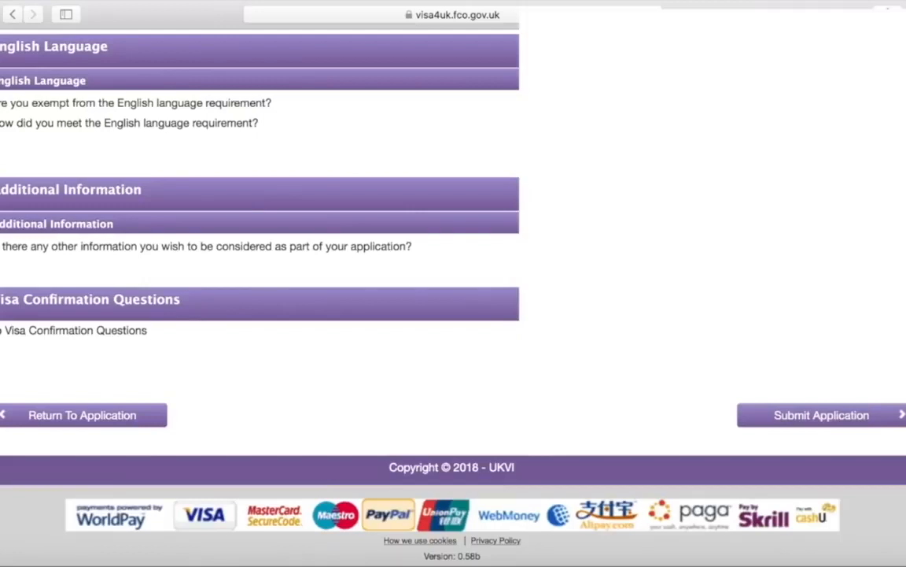
# Submit the application, confirm in the dialog, and check its panel on My applications
pyautogui.click(799, 416)
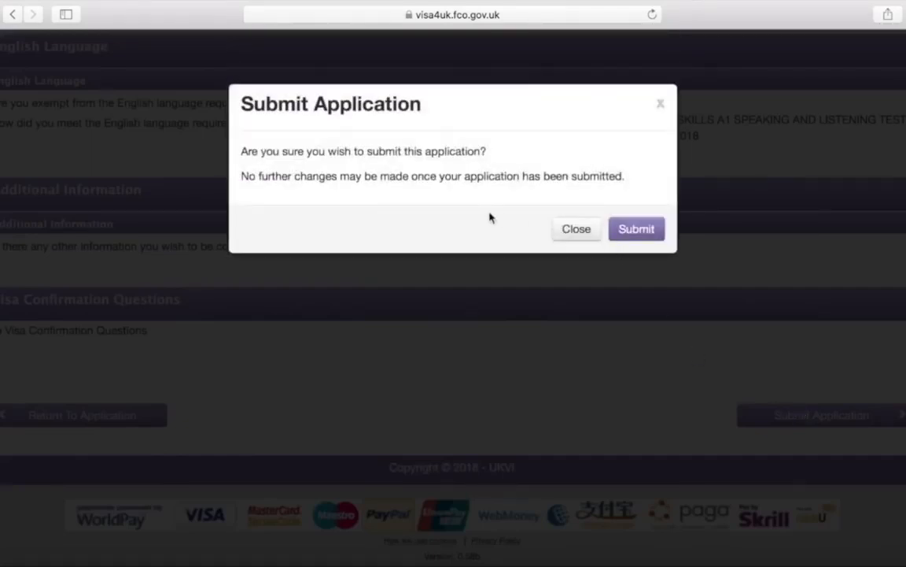
pyautogui.click(632, 230)
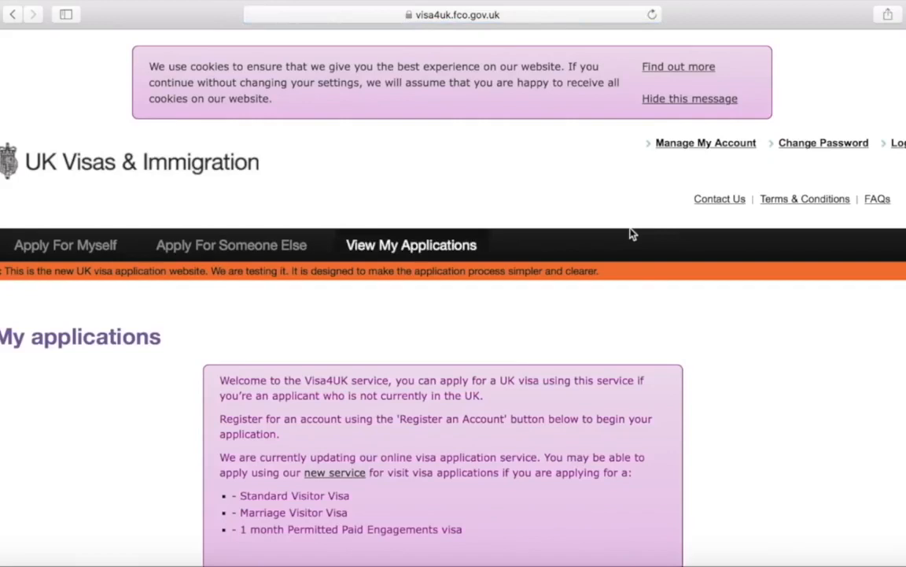
pyautogui.scroll(-5, 631, 234)
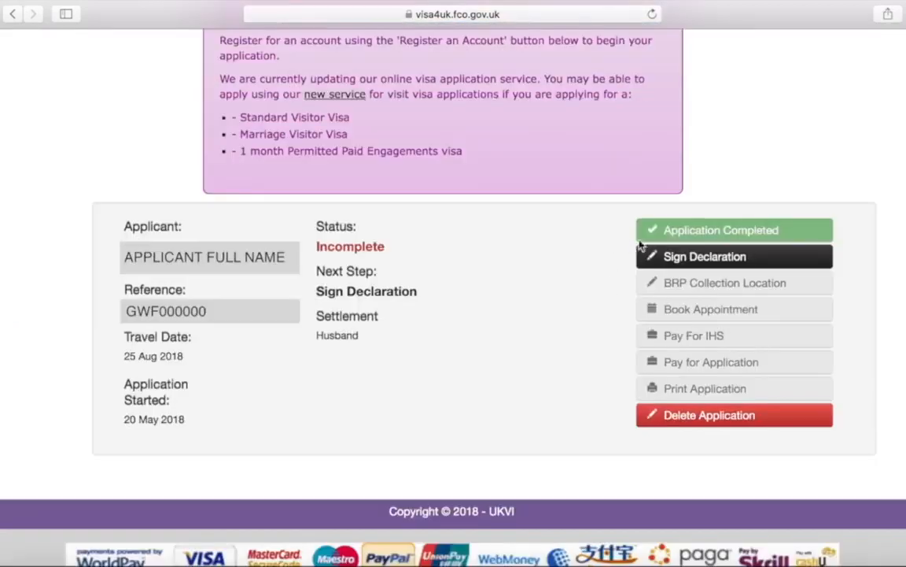
# Open the visa application declaration and read it through to the end
pyautogui.click(789, 260)
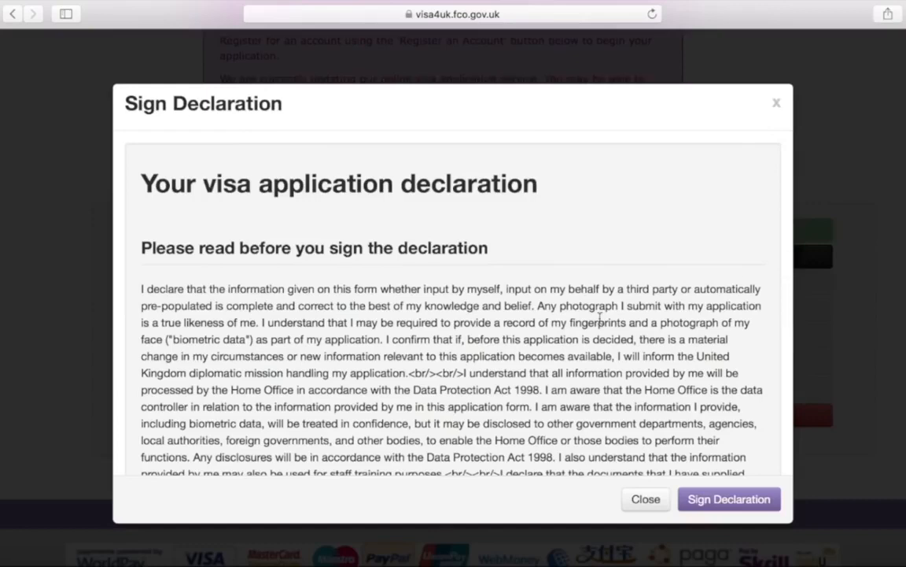
pyautogui.scroll(-3, 550, 321)
pyautogui.scroll(-8, 600, 318)
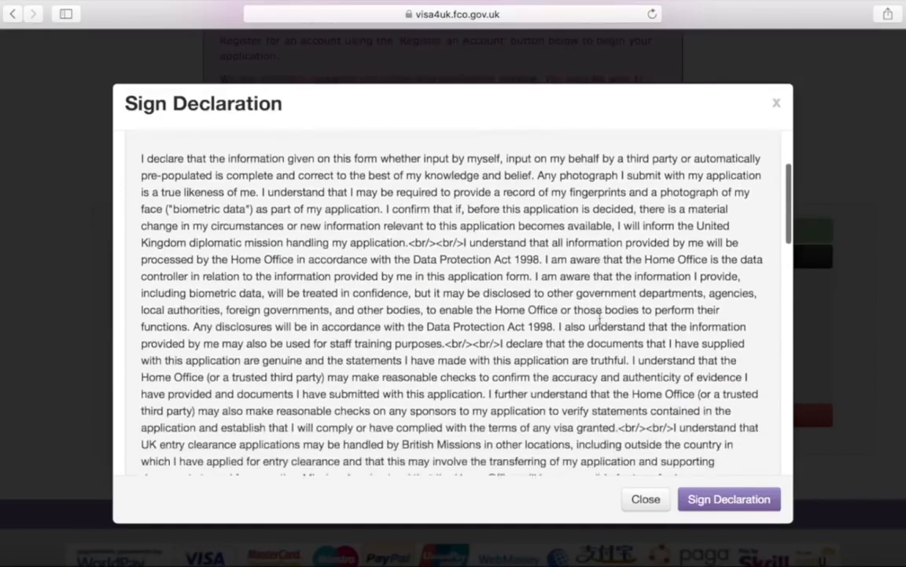
pyautogui.scroll(-10, 600, 318)
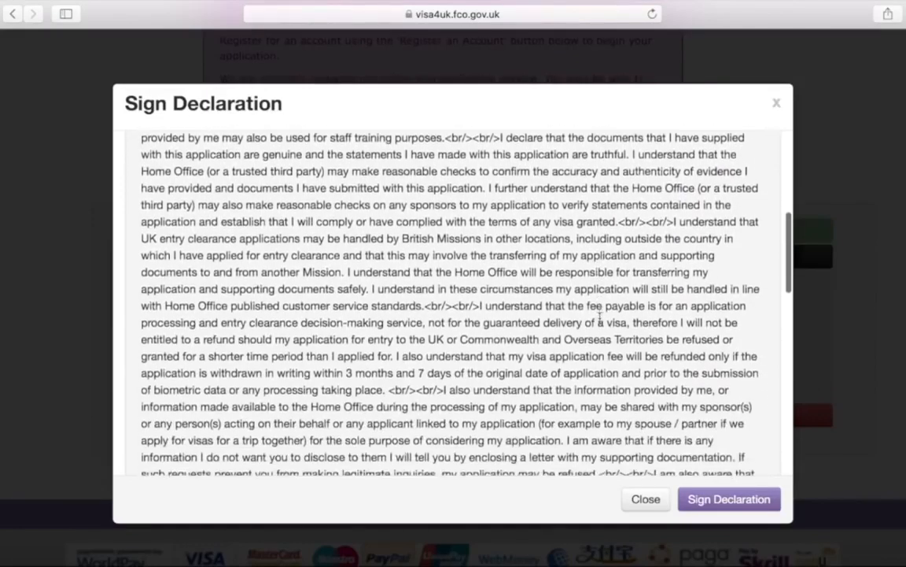
pyautogui.scroll(-10, 601, 318)
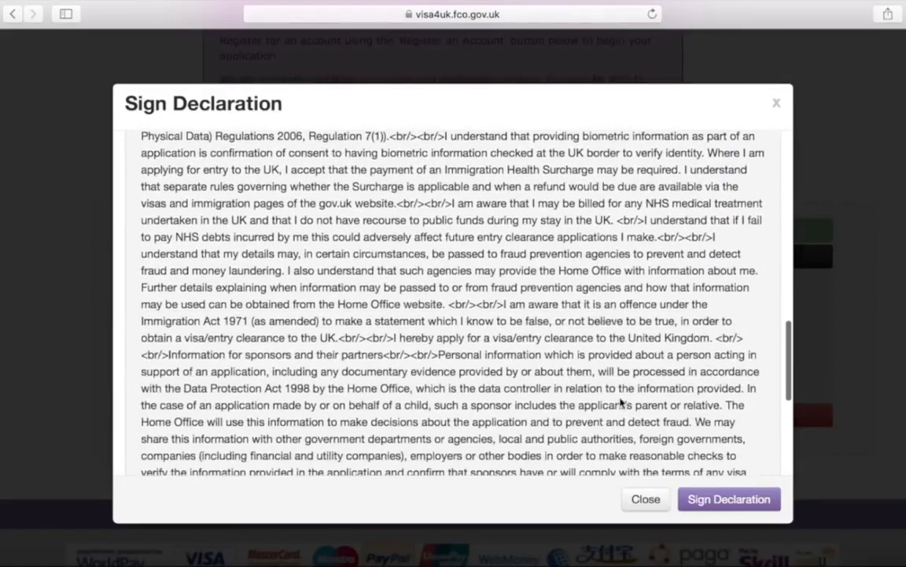
pyautogui.scroll(-8, 620, 402)
pyautogui.scroll(-3, 620, 402)
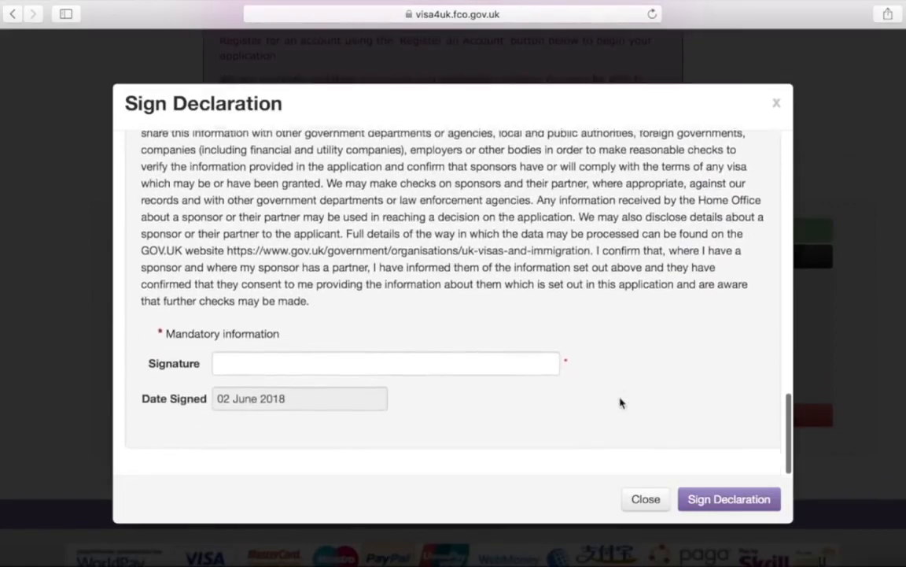
# Enter the applicant's full name as the signature and sign the declaration
pyautogui.click(554, 364)
pyautogui.write('APPLICANTS FULL NAME')
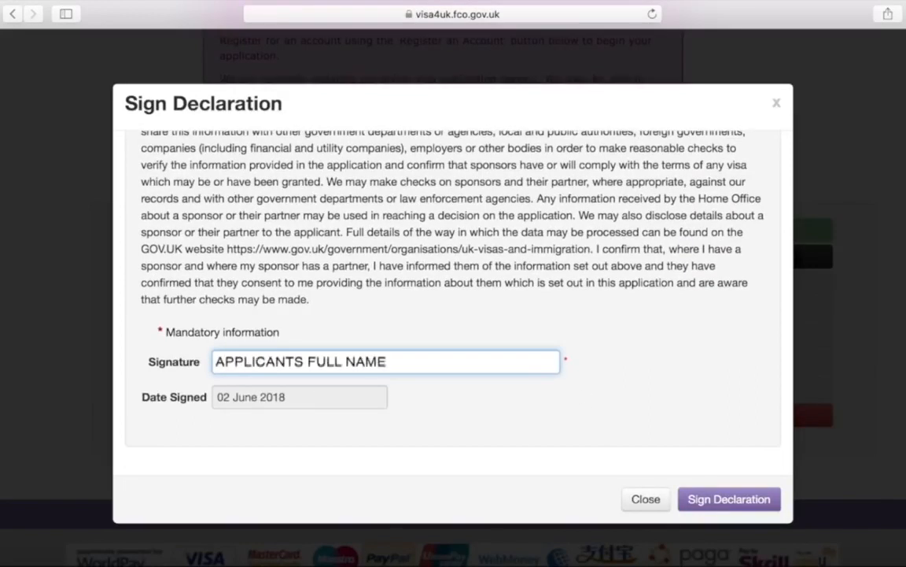
pyautogui.click(730, 500)
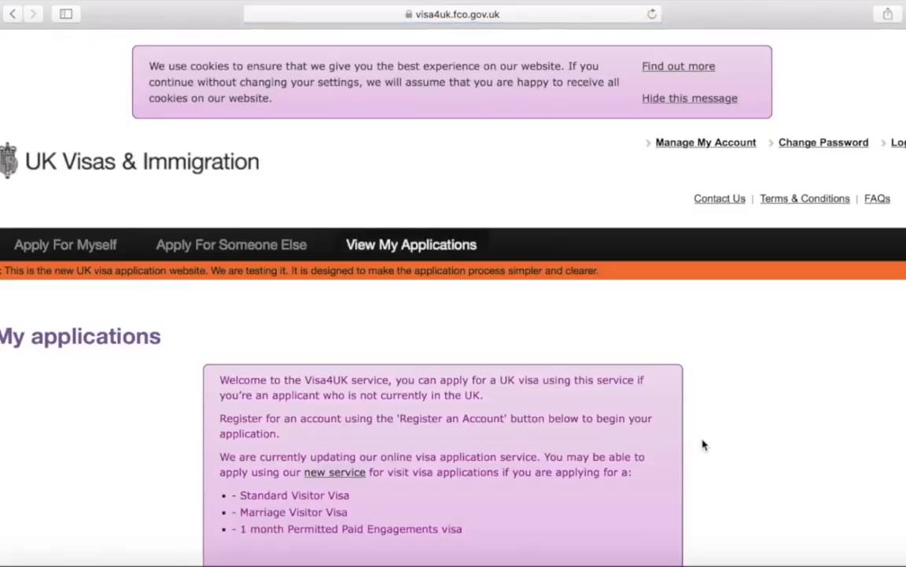
pyautogui.scroll(-4, 703, 444)
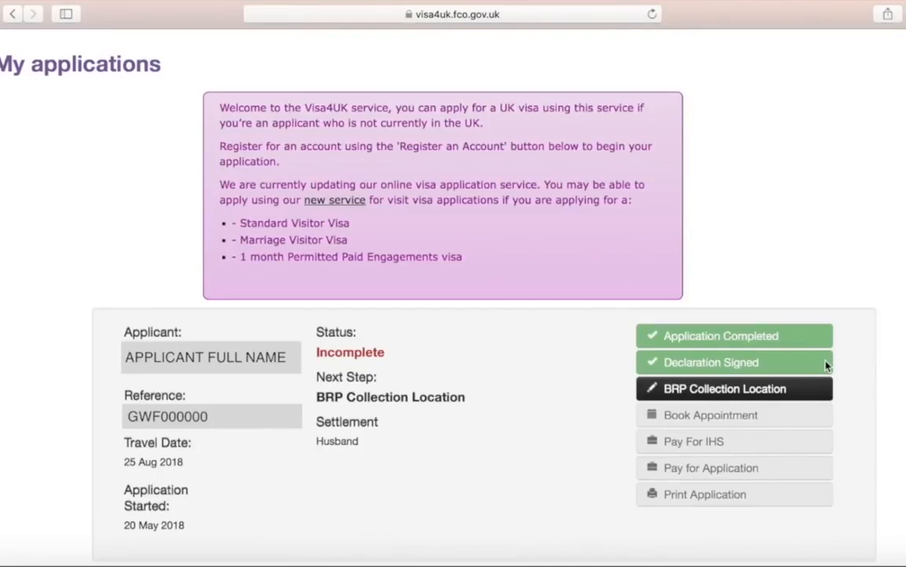
# Keep the residential postcode, confirm the assigned Post Office as suitable, and save it
pyautogui.click(816, 386)
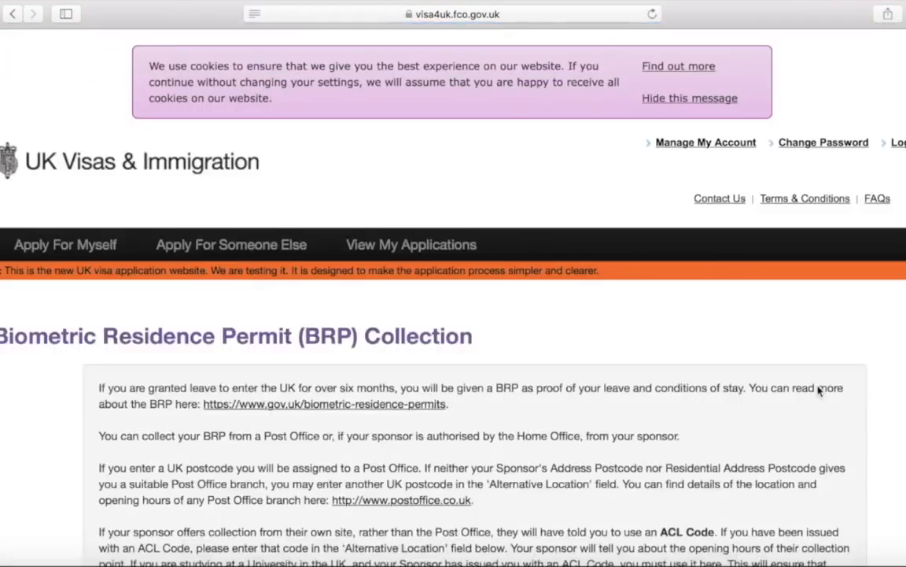
pyautogui.scroll(-6, 819, 389)
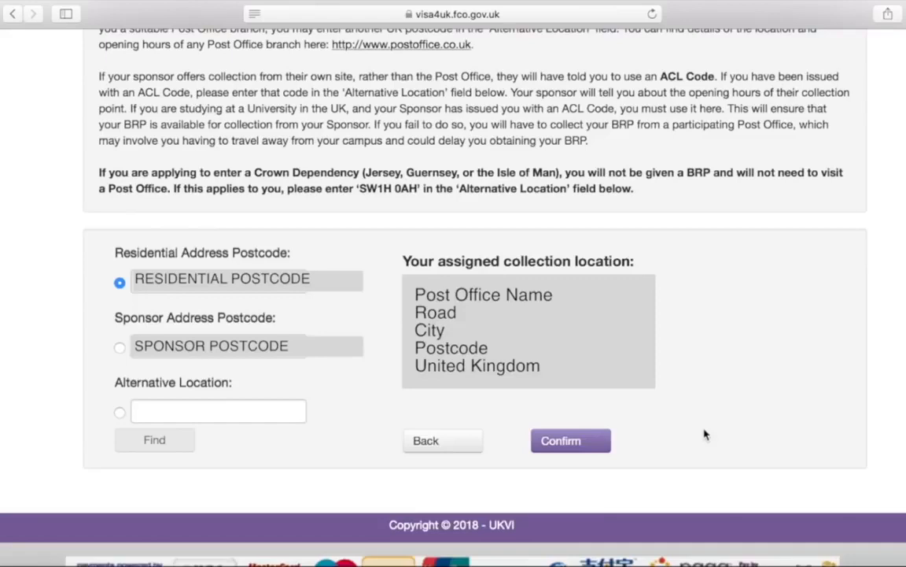
pyautogui.click(602, 441)
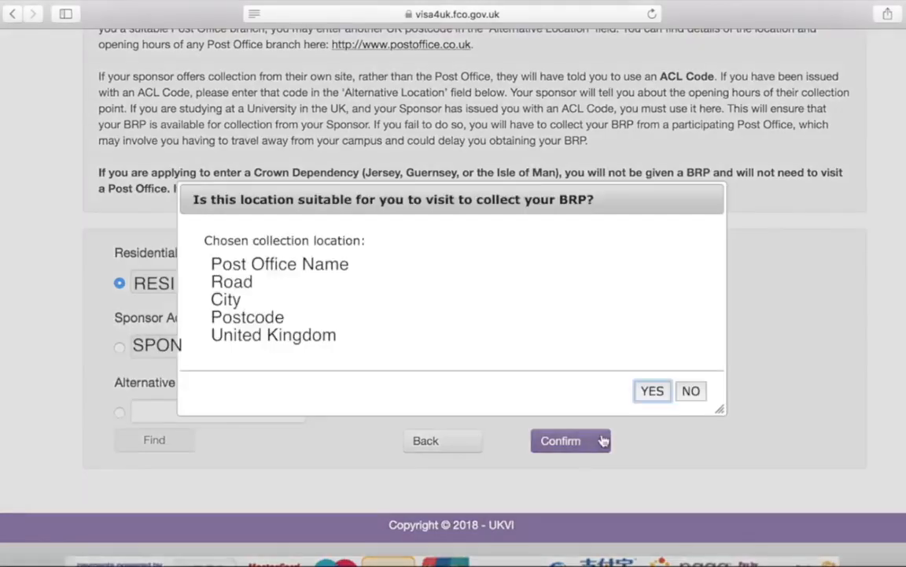
pyautogui.click(652, 390)
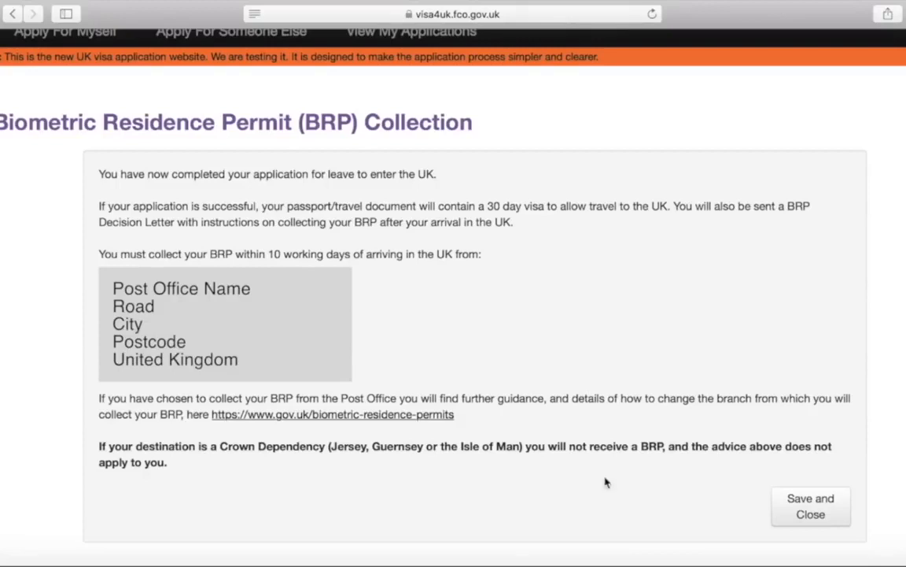
pyautogui.click(792, 510)
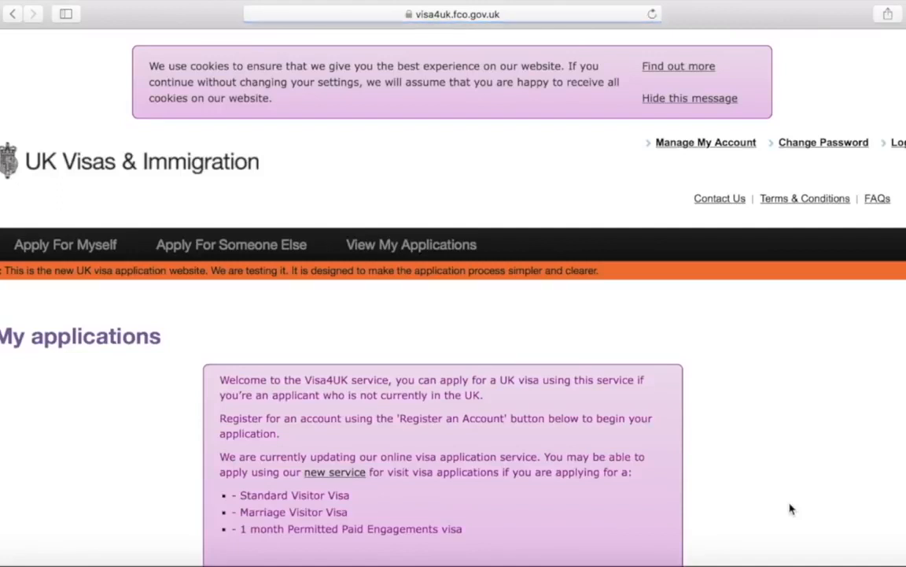
pyautogui.scroll(-5, 791, 510)
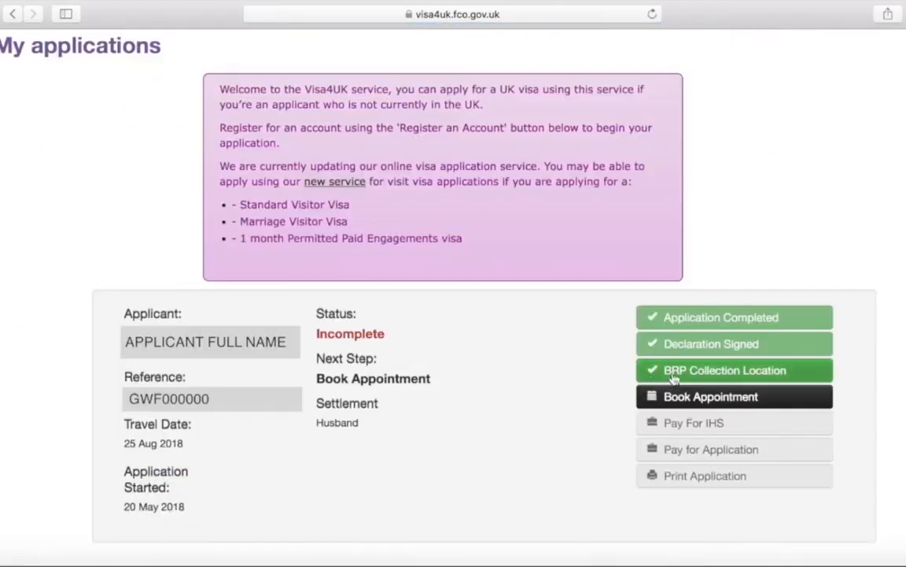
# Start booking the biometrics appointment and choose Sylhet as the appointment location
pyautogui.click(795, 398)
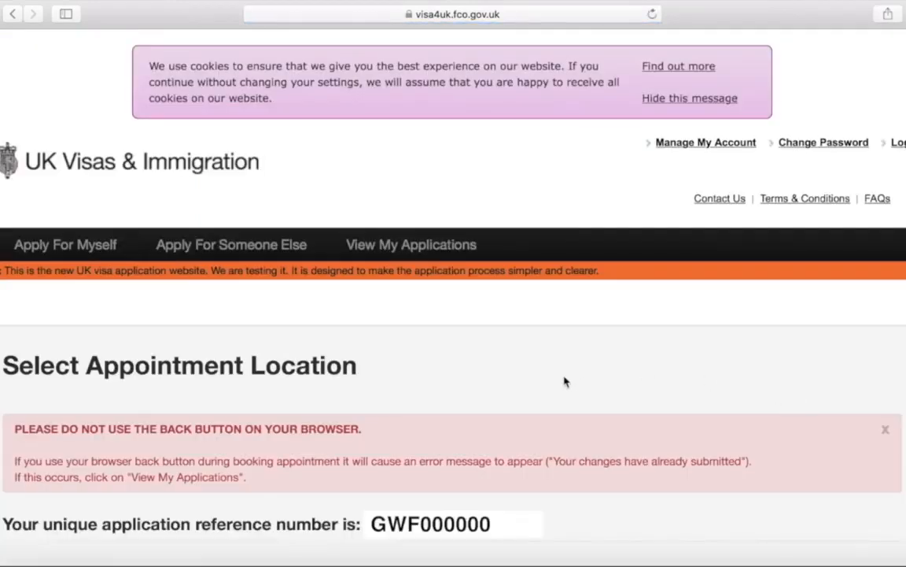
pyautogui.scroll(-5, 565, 381)
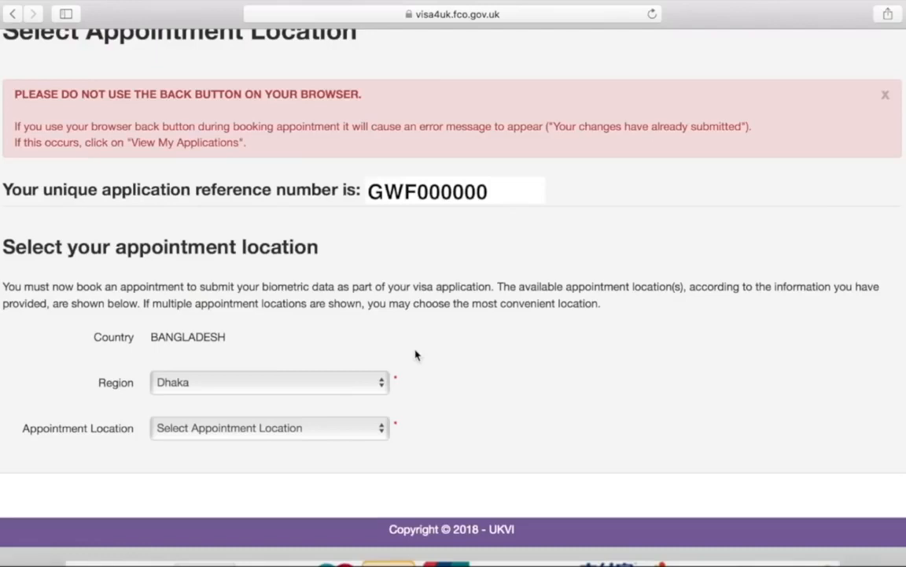
pyautogui.click(376, 431)
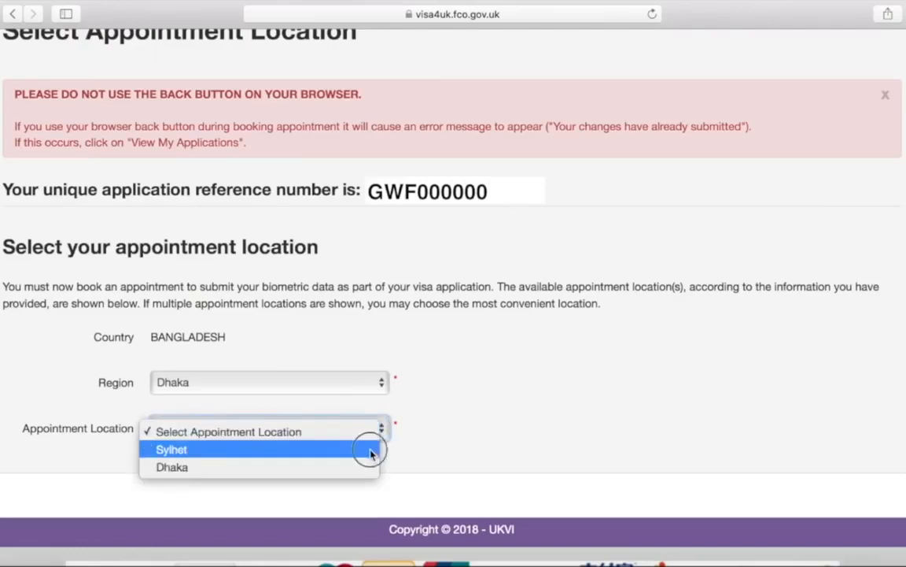
pyautogui.click(371, 450)
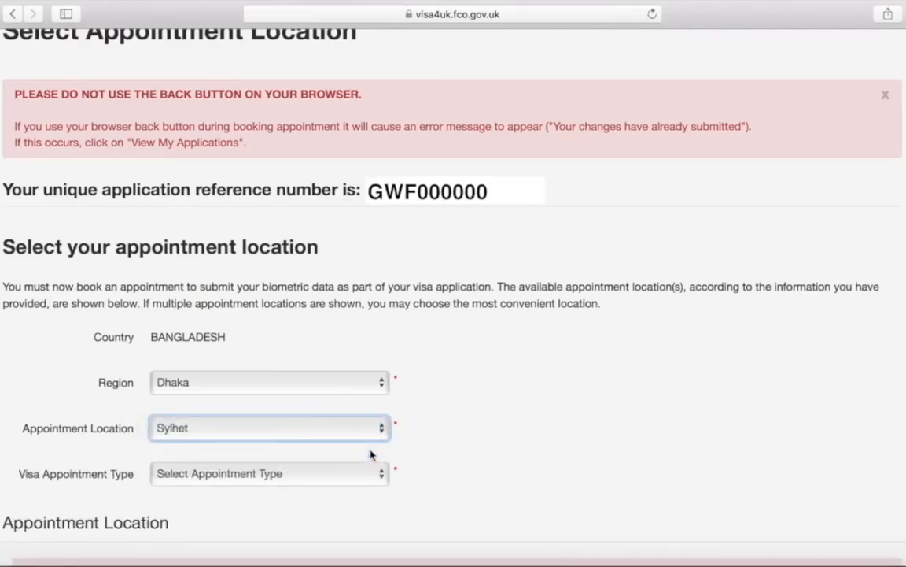
# Set the visa appointment type to Standard Appointment and submit the location choice
pyautogui.scroll(-3, 370, 454)
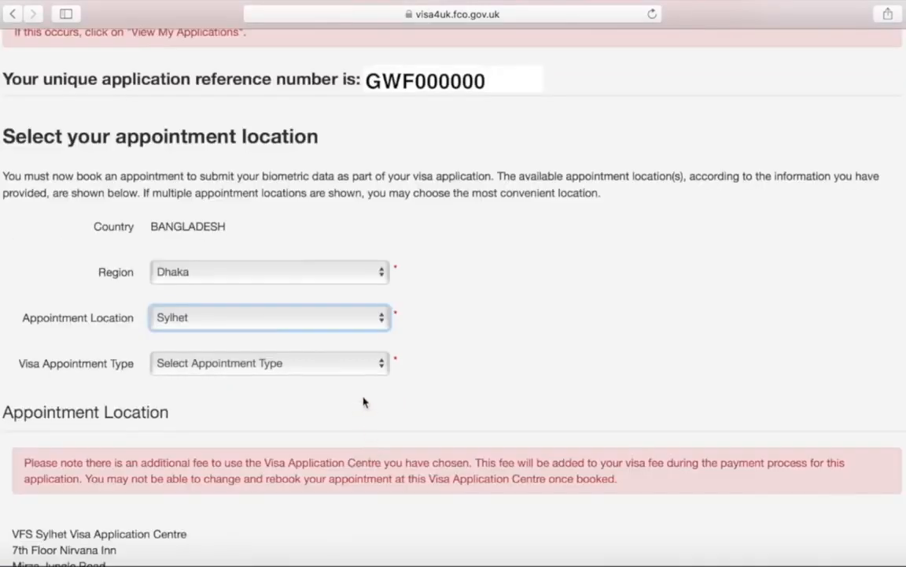
pyautogui.click(364, 370)
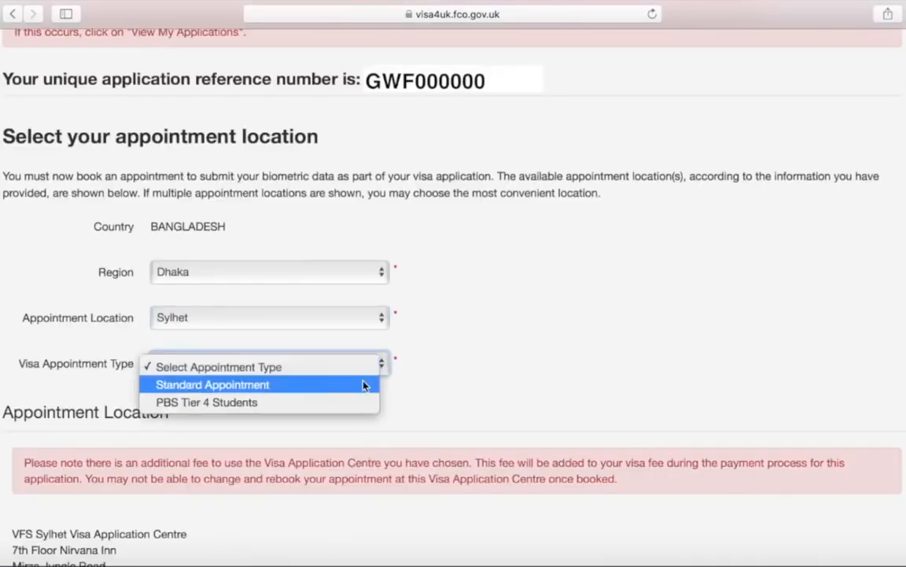
pyautogui.click(365, 384)
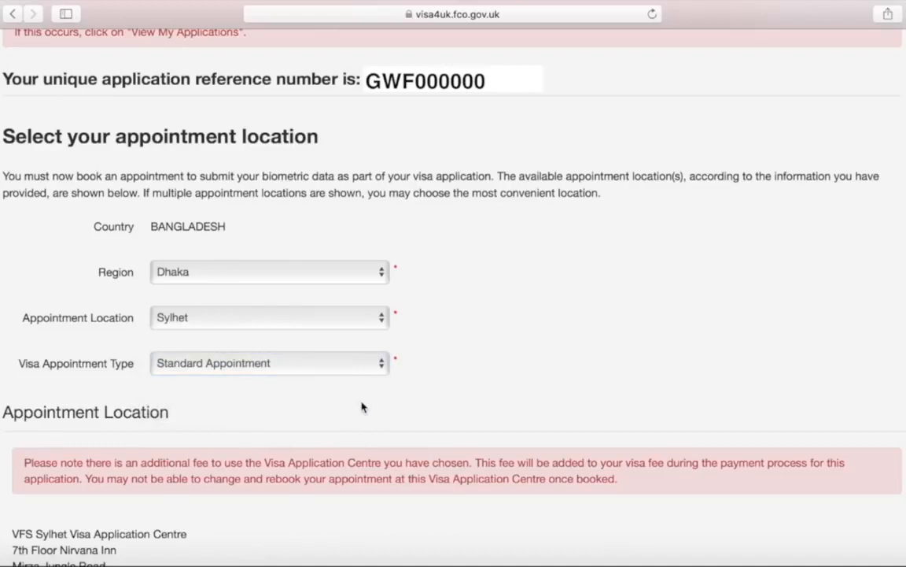
pyautogui.scroll(-5, 362, 407)
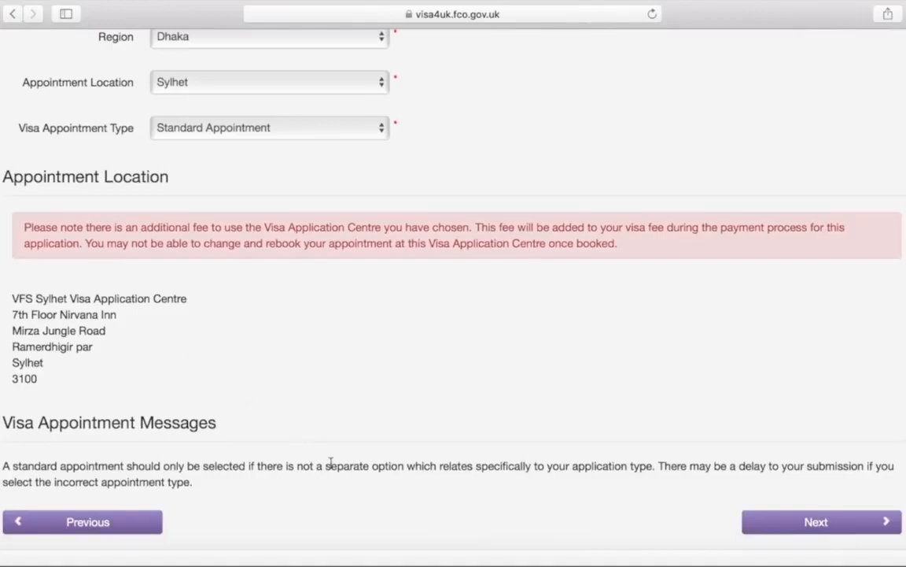
pyautogui.scroll(-2, 330, 464)
pyautogui.click(760, 427)
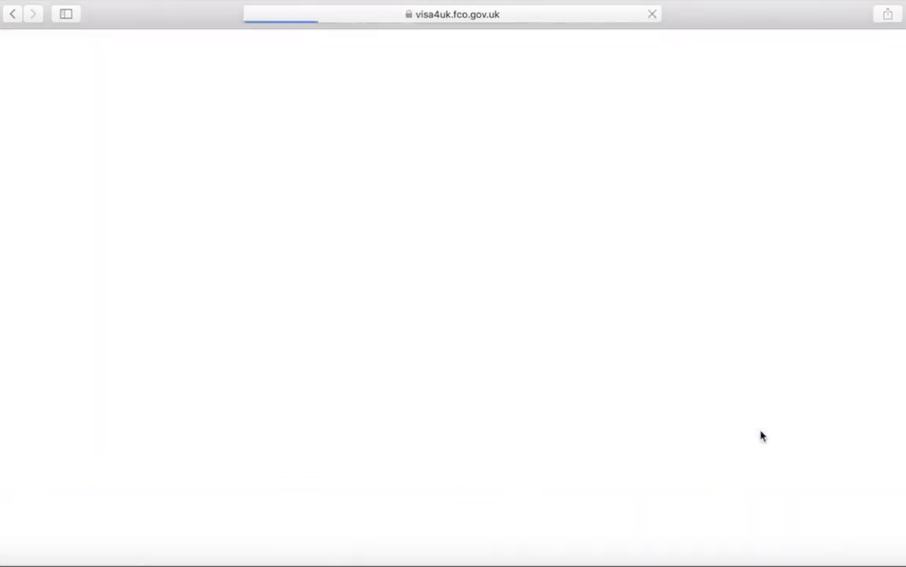
# Book the appointment for Tuesday 05 June 2018 at 11:30 and accept the confirmation
pyautogui.scroll(-8, 502, 466)
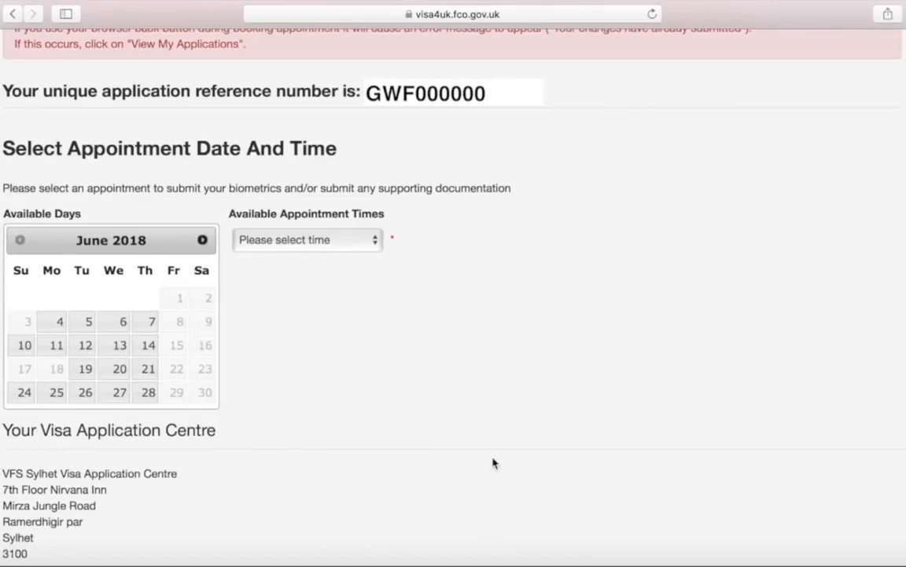
pyautogui.click(84, 325)
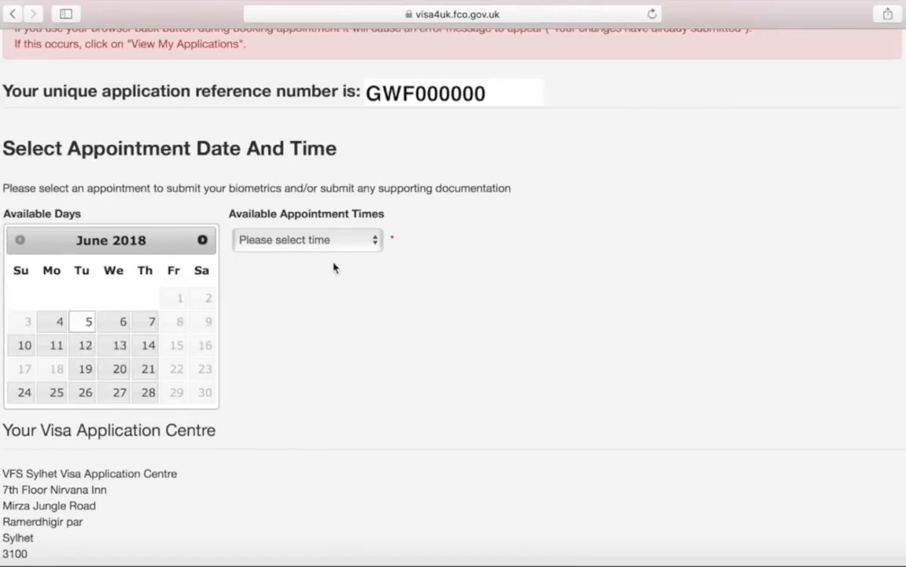
pyautogui.click(366, 241)
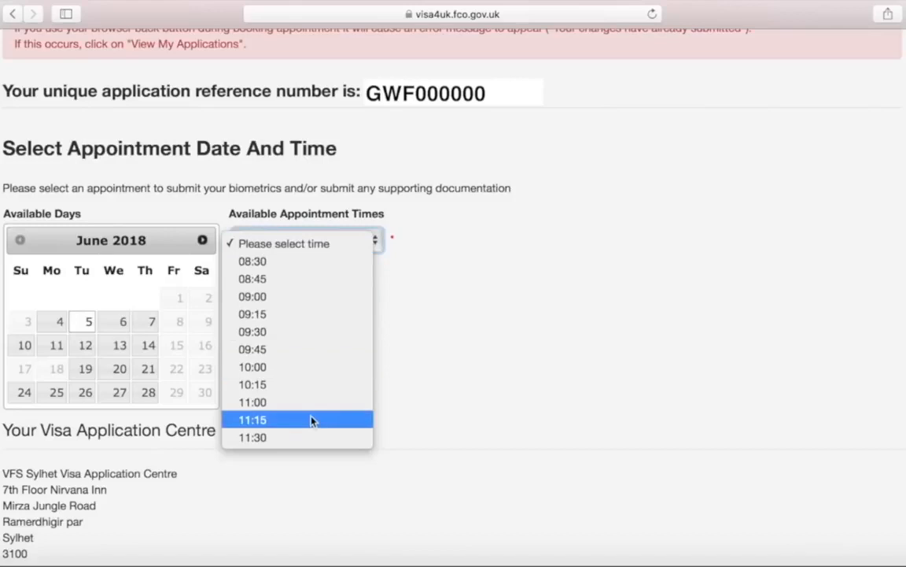
pyautogui.click(312, 435)
pyautogui.scroll(-3, 312, 437)
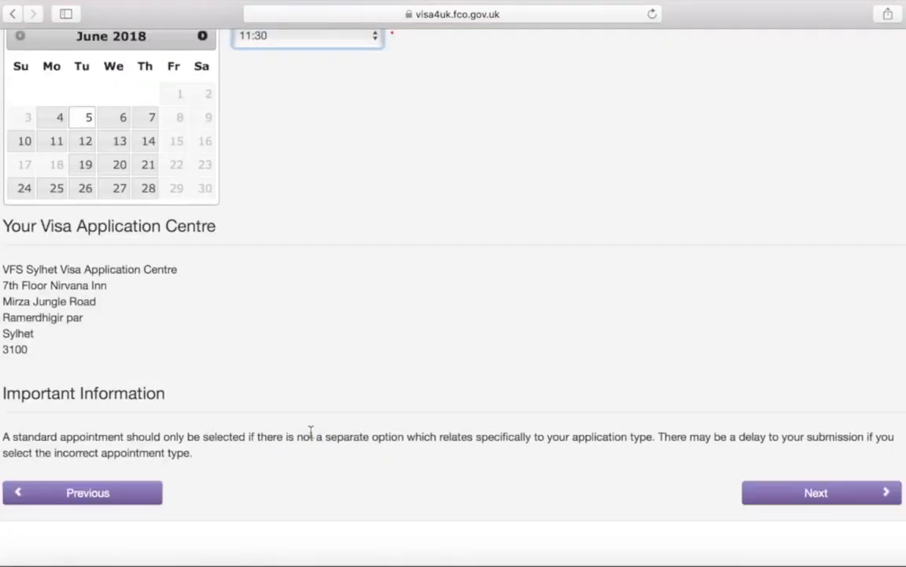
pyautogui.scroll(-1, 311, 430)
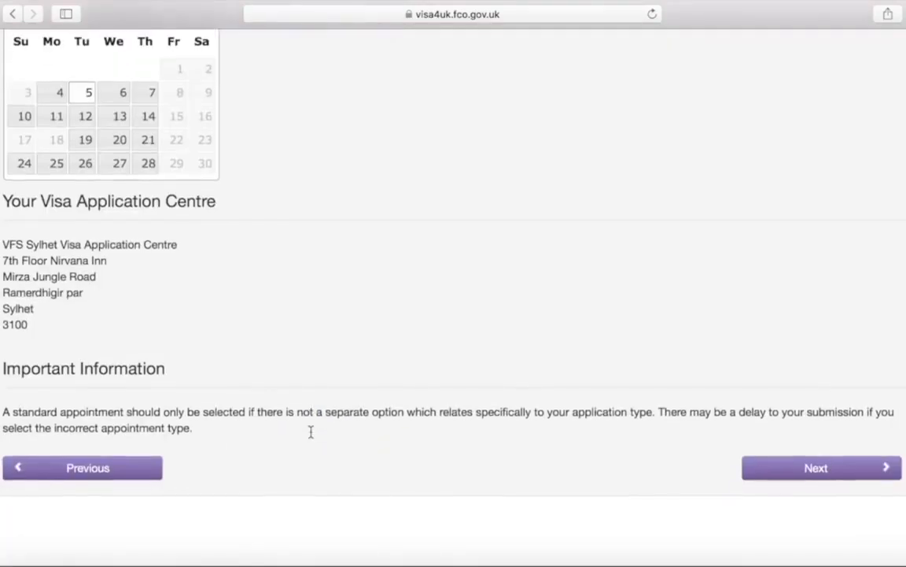
pyautogui.click(746, 474)
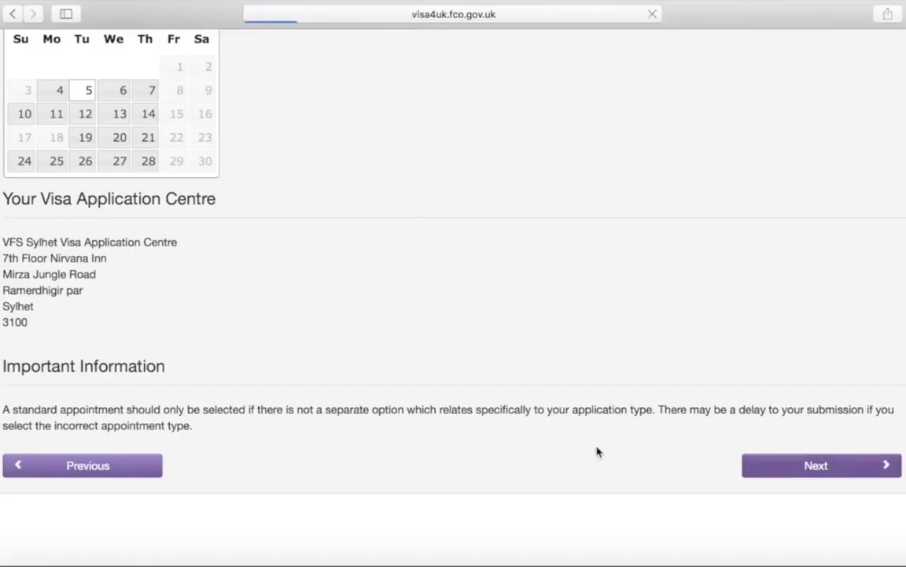
pyautogui.scroll(-7, 596, 451)
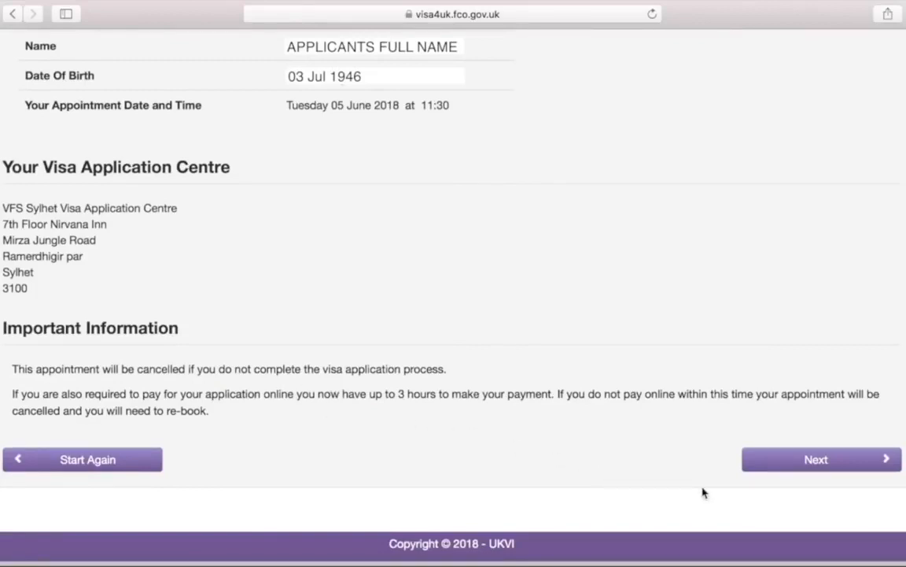
pyautogui.click(775, 468)
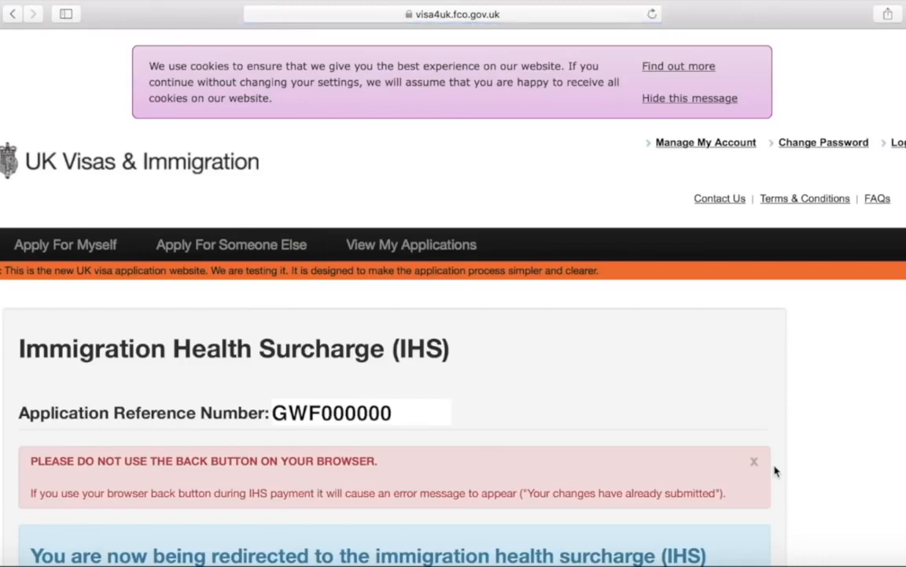
# Continue to the Immigration Health Surcharge service and read through its start page
pyautogui.scroll(-5, 775, 470)
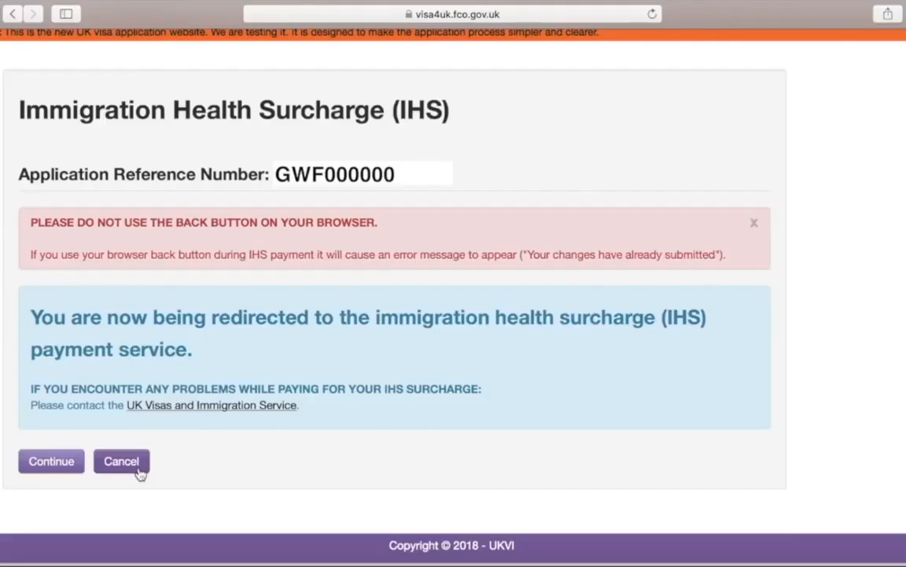
pyautogui.click(71, 470)
pyautogui.scroll(-2, 67, 302)
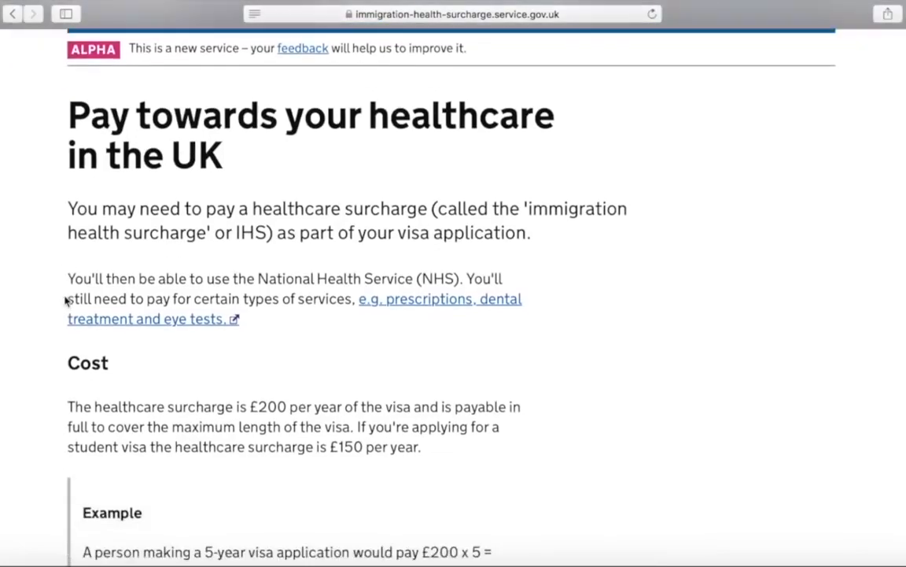
pyautogui.scroll(-2, 579, 381)
pyautogui.scroll(-3, 578, 382)
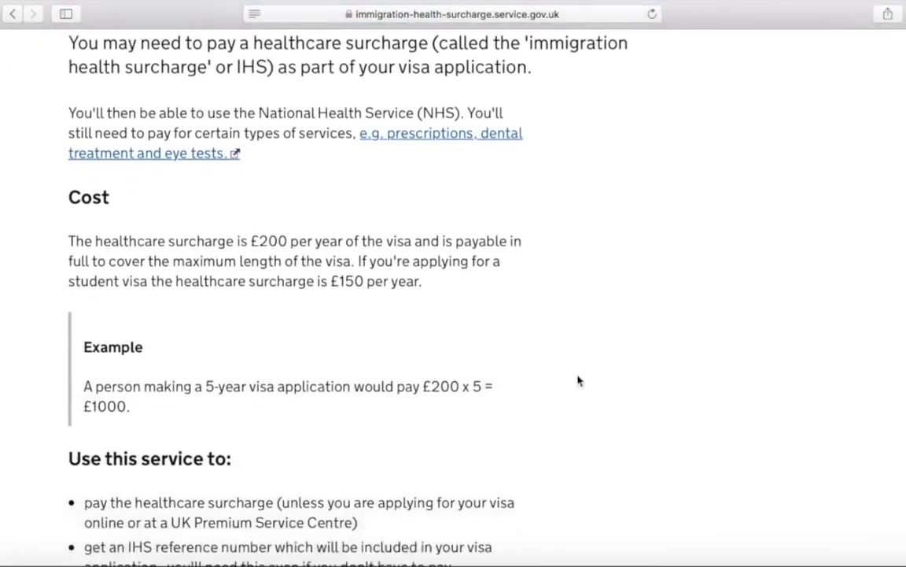
pyautogui.scroll(-3, 579, 382)
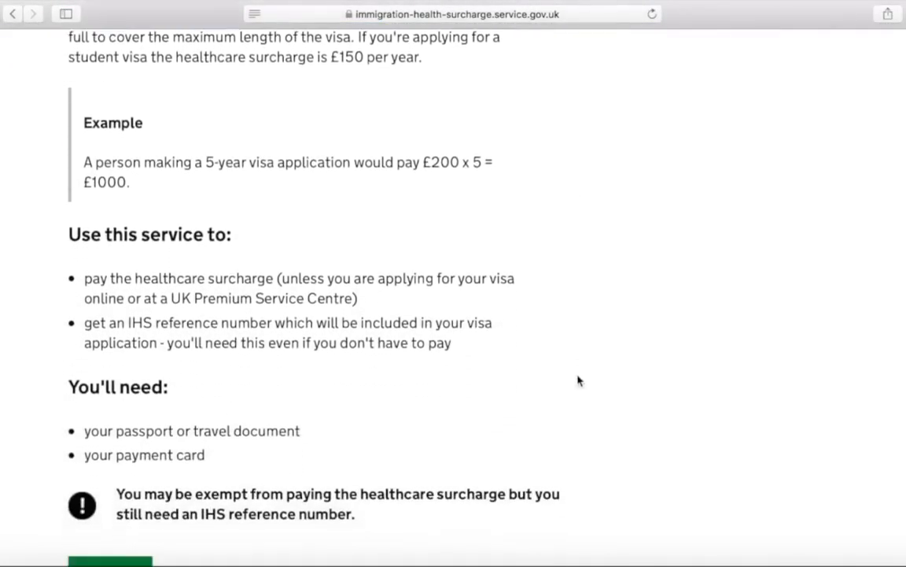
pyautogui.scroll(-3, 579, 382)
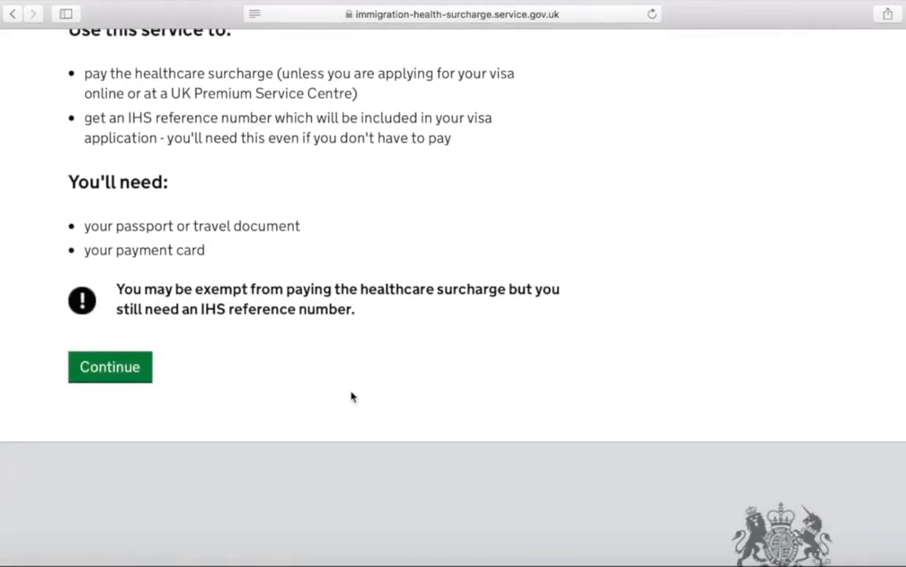
# Start the surcharge application, saving Sylhet as the visa centre and the passport details
pyautogui.click(145, 377)
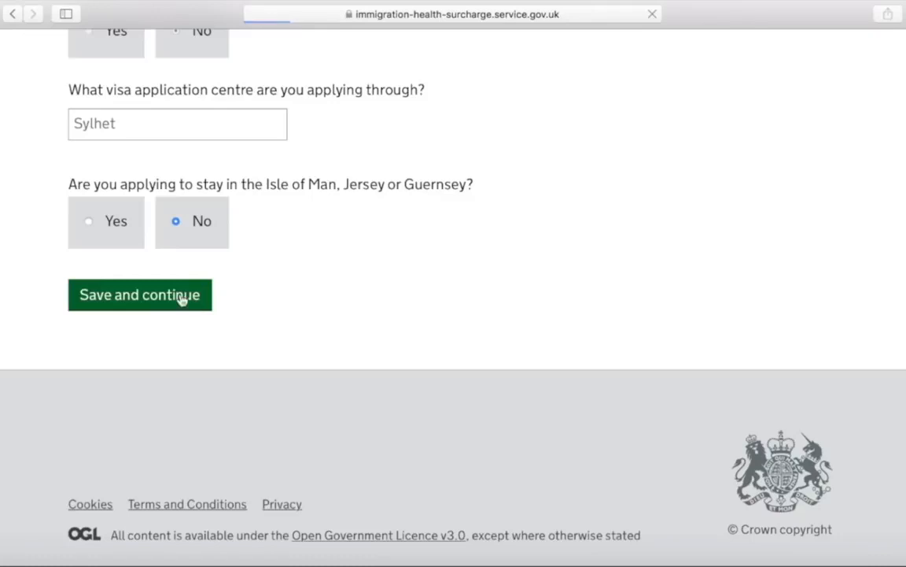
pyautogui.click(182, 298)
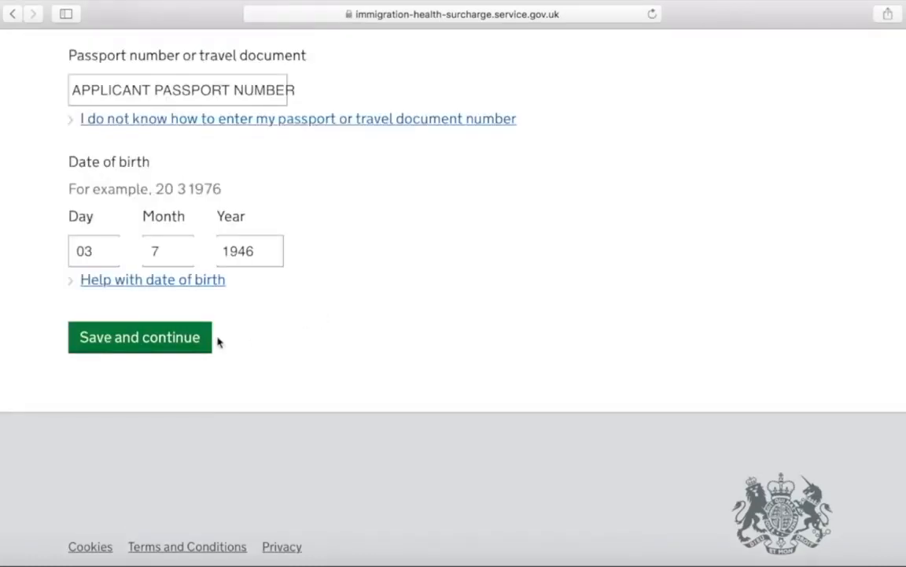
pyautogui.click(209, 339)
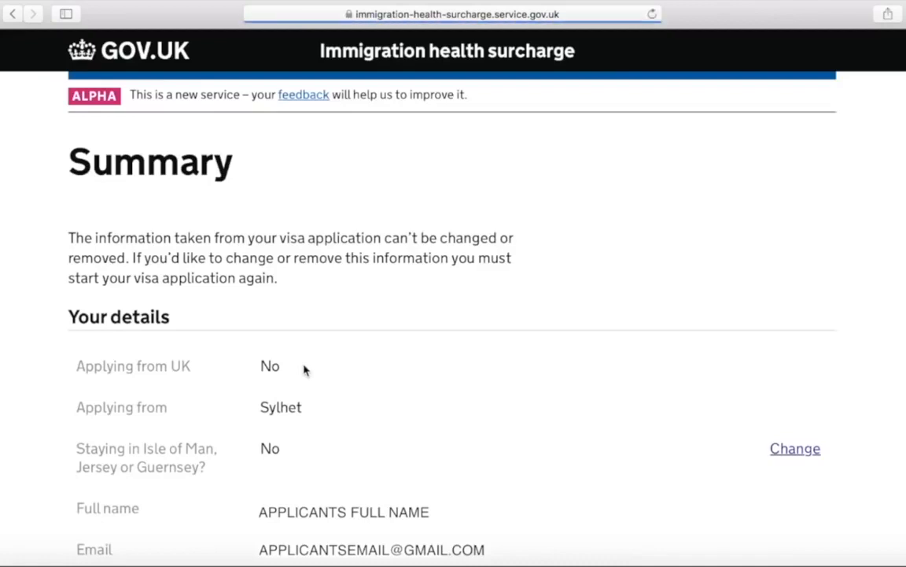
# Confirm the surcharge summary details are correct and agree to the declaration
pyautogui.scroll(-15, 305, 370)
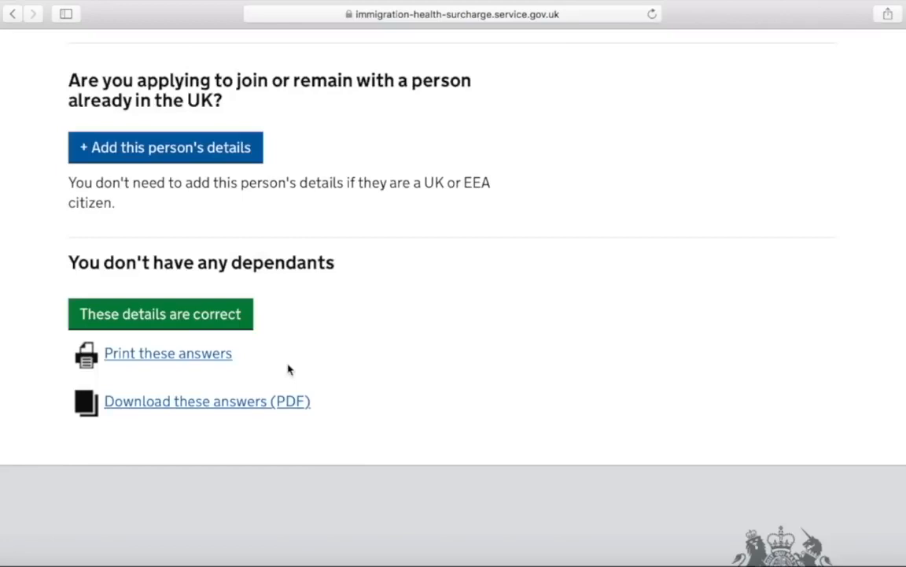
pyautogui.click(213, 321)
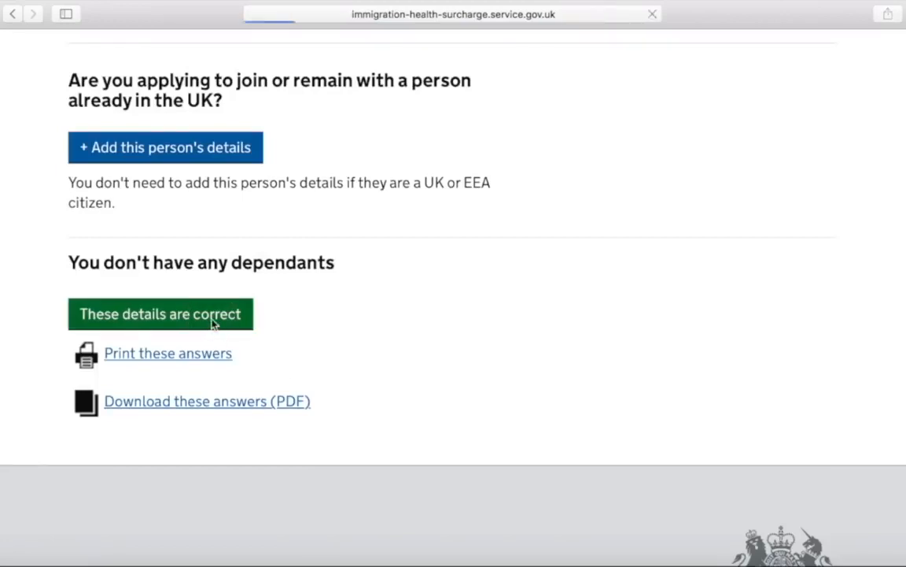
pyautogui.scroll(-1, 347, 356)
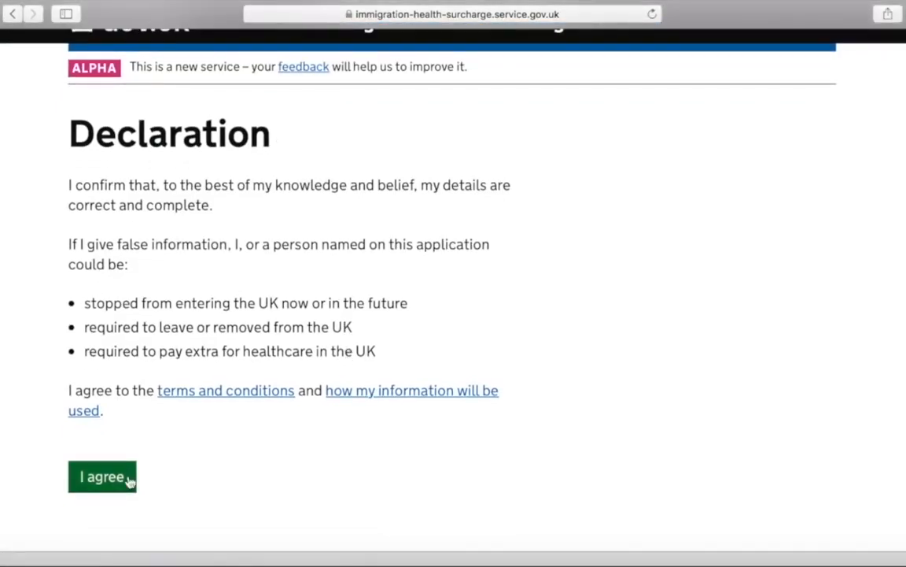
pyautogui.click(130, 480)
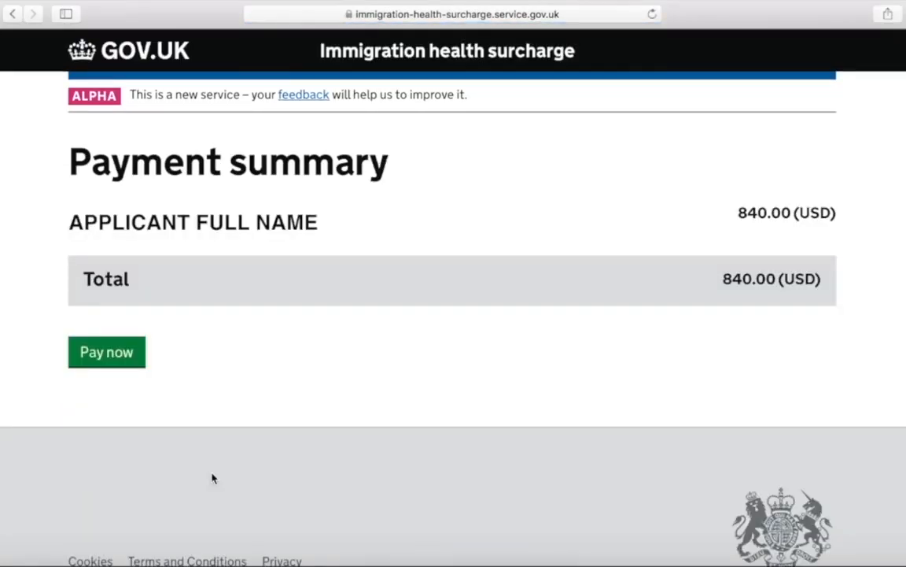
# Pay the 840.00 (USD) surcharge and continue to the confirmation with the IHS reference number
pyautogui.click(111, 358)
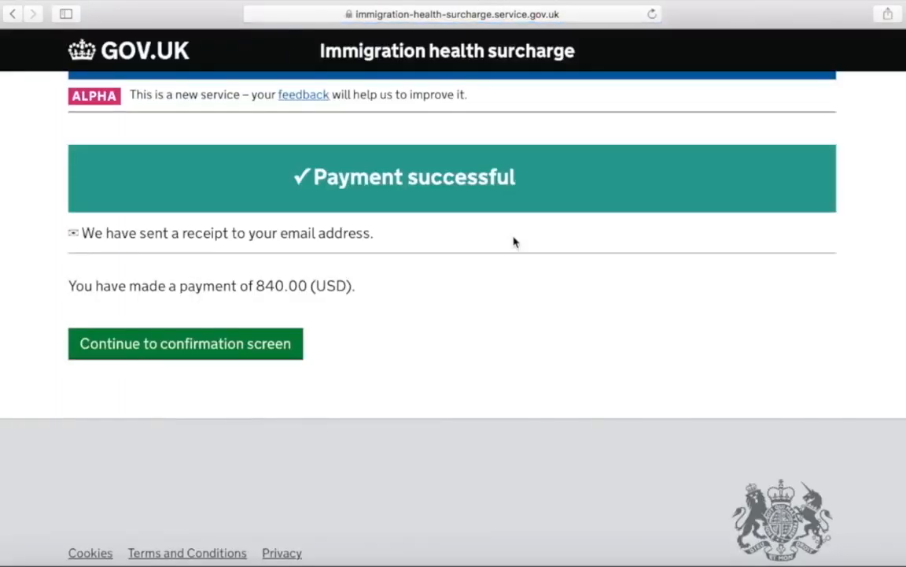
pyautogui.click(295, 344)
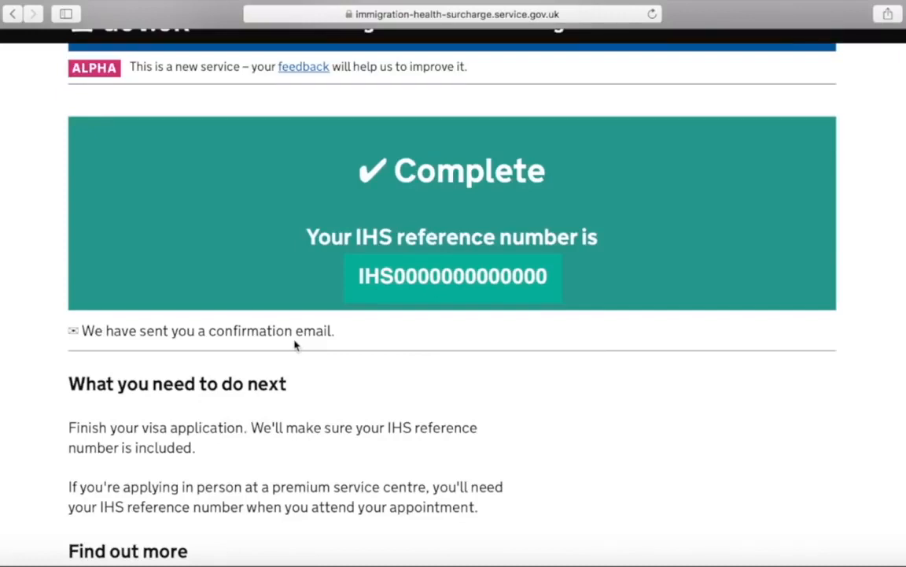
pyautogui.scroll(-3, 295, 344)
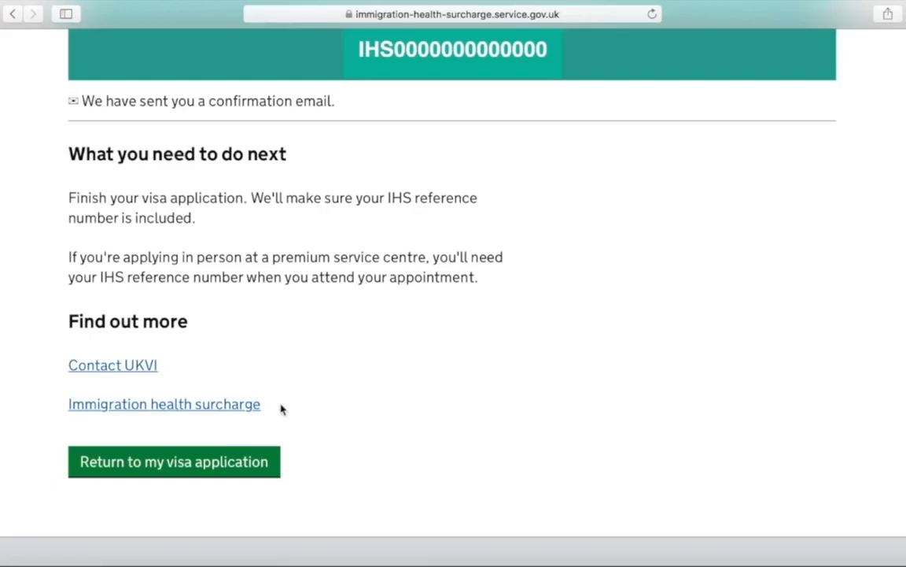
# Return to Visa4UK and check My applications shows IHS Payment Completed and status Complete
pyautogui.click(266, 463)
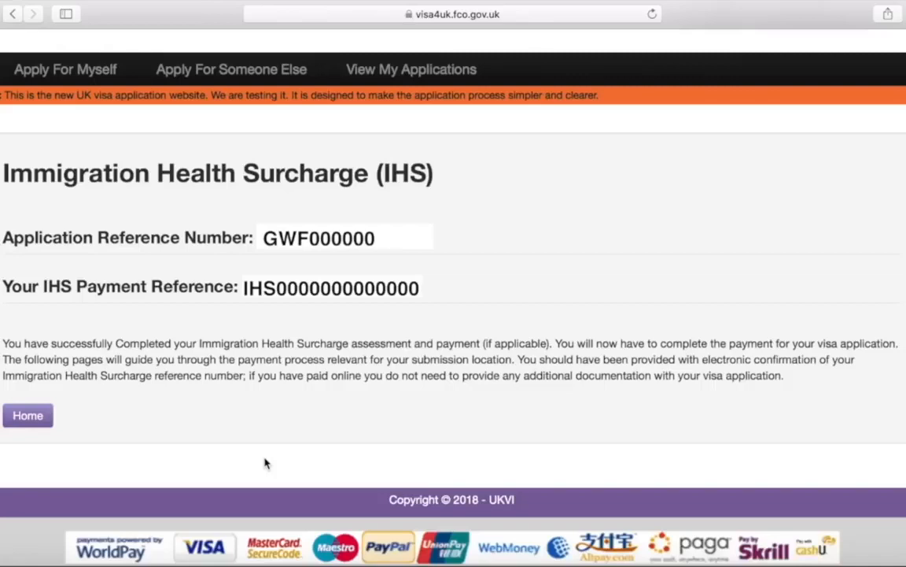
pyautogui.click(34, 427)
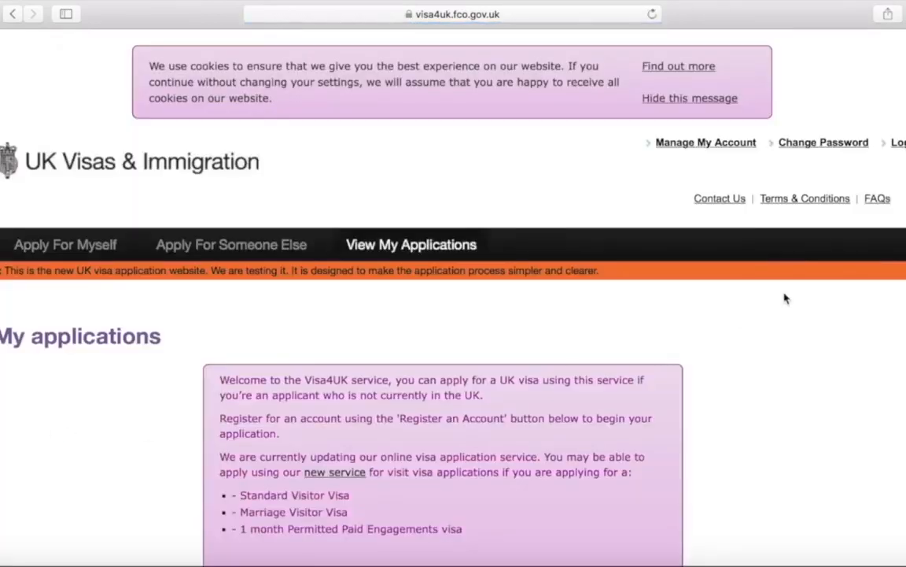
pyautogui.scroll(-5, 826, 394)
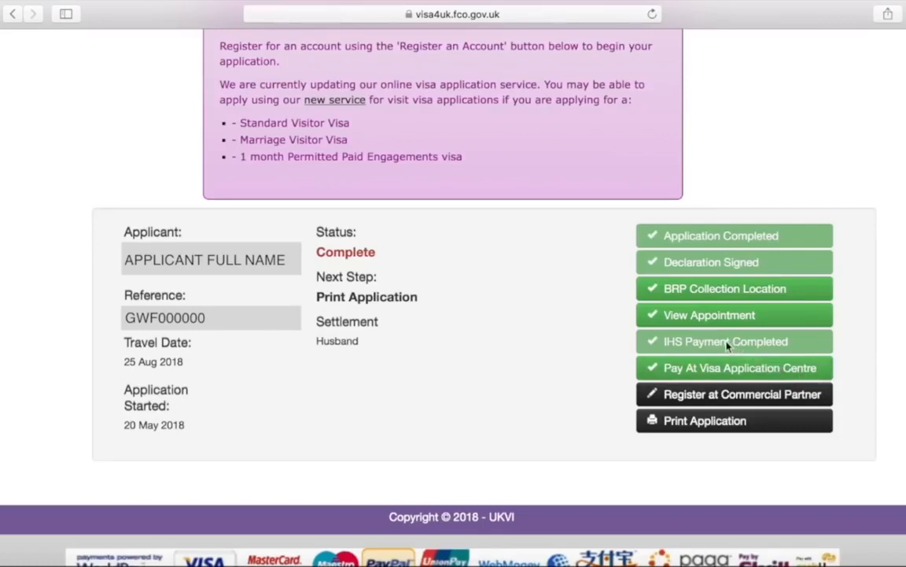